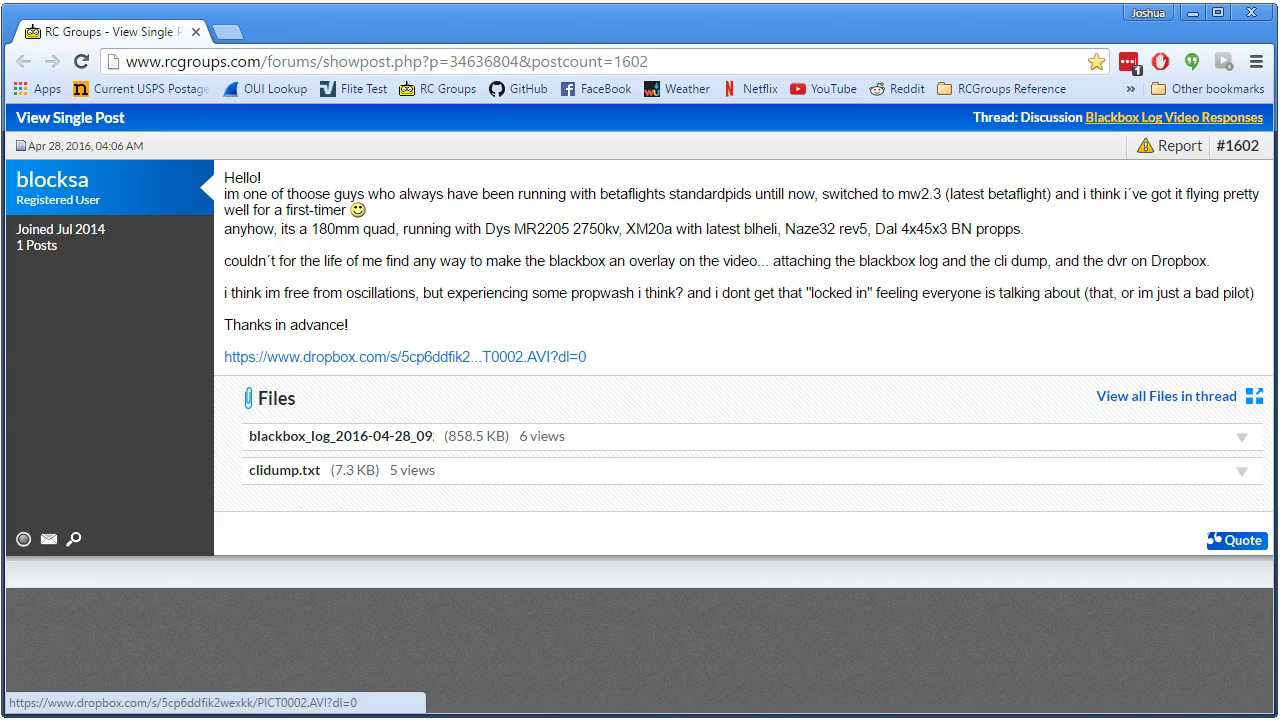
Download the clidump.txt attachment from post #1602 of the Blackbox Log Video Responses thread.
{"action": "left_click", "coordinate": [97, 325]}
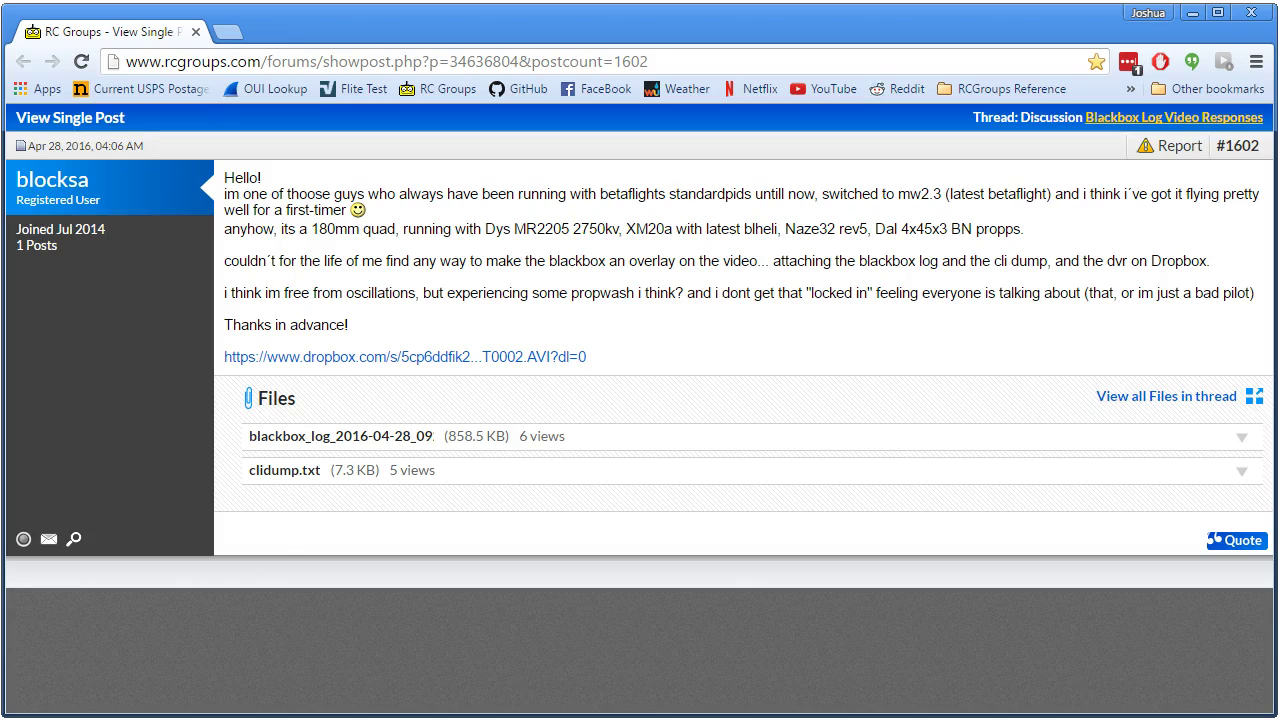
Open the downloaded clidump.txt in Notepad++, then minimise it to see the forum post again.
{"action": "left_click", "coordinate": [285, 470]}
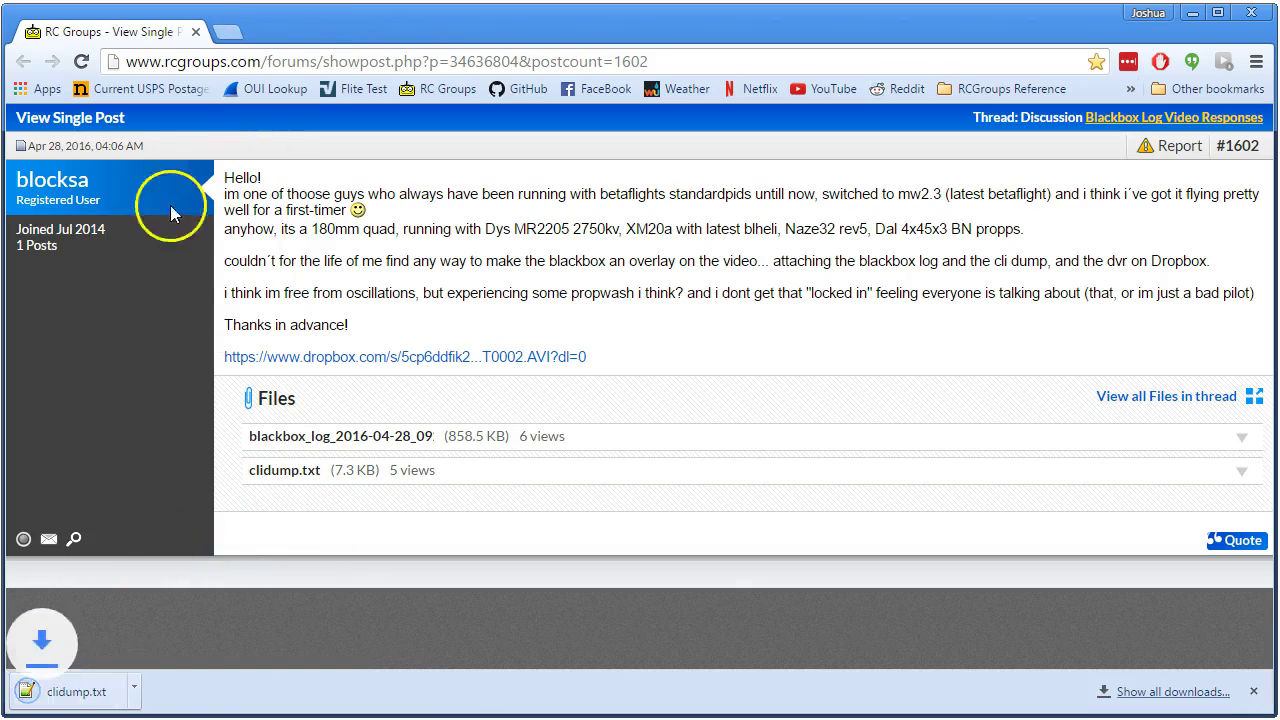
{"action": "left_click", "coordinate": [90, 688]}
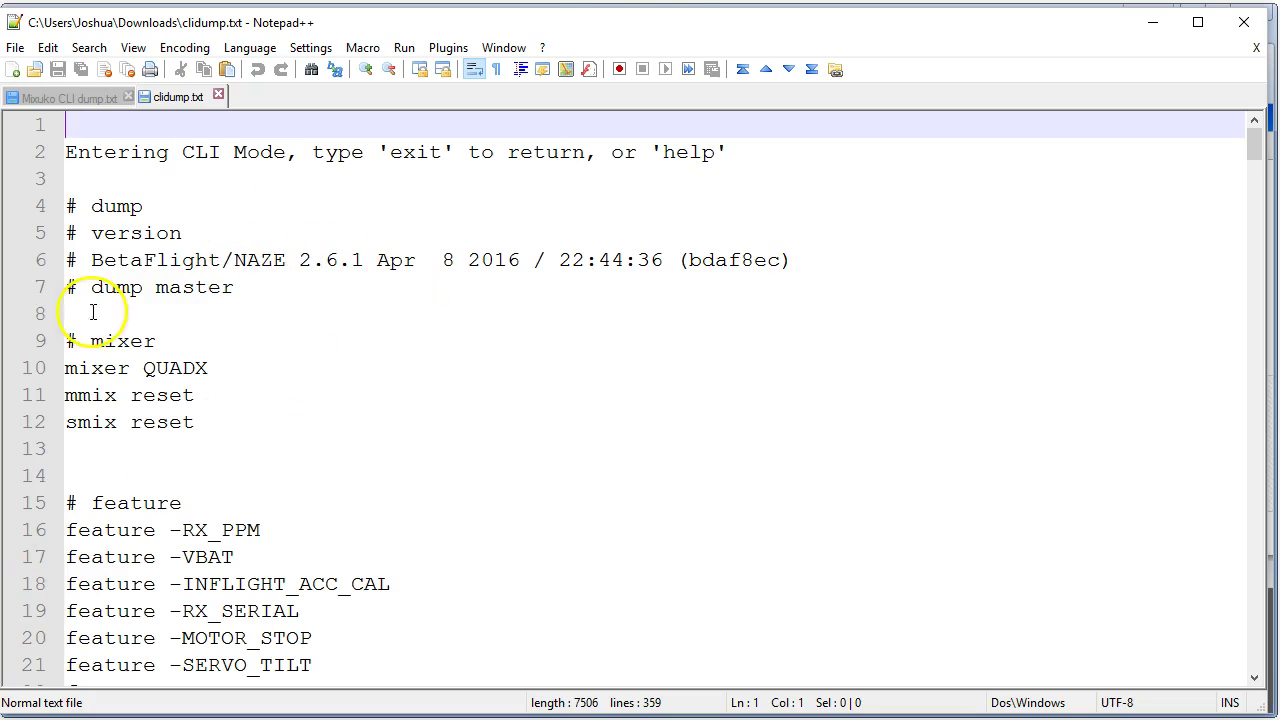
{"action": "left_click", "coordinate": [1165, 22]}
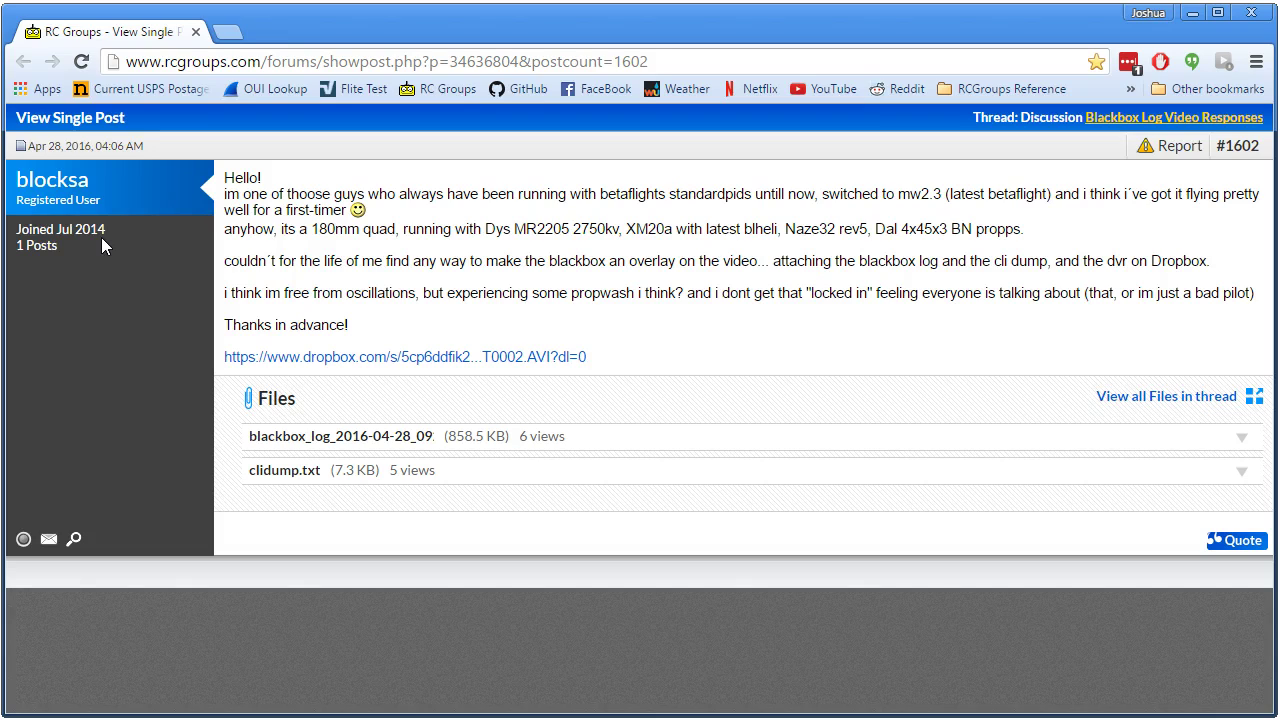
Restore the Notepad++ window holding the clidump.txt BetaFlight CLI dump.
{"action": "left_click", "coordinate": [46, 264]}
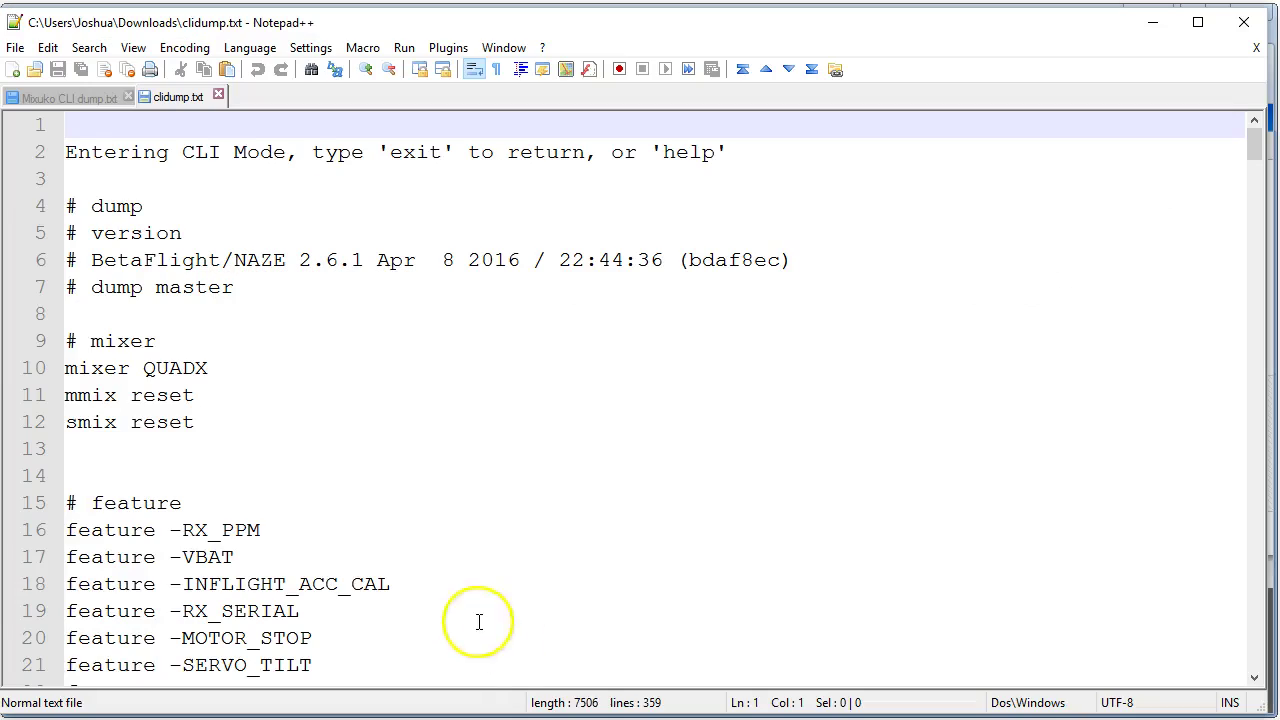
Scroll clidump.txt to the PID section: MW23, pitch 23/42/37, roll 23/25/24, yaw 44/45/0.
{"action": "left_click_drag", "start_coordinate": [1257, 163], "coordinate": [1243, 660]}
{"action": "scroll", "coordinate": [543, 434], "scroll_direction": "up", "scroll_amount": 4}
{"action": "scroll", "coordinate": [540, 436], "scroll_direction": "up", "scroll_amount": 3}
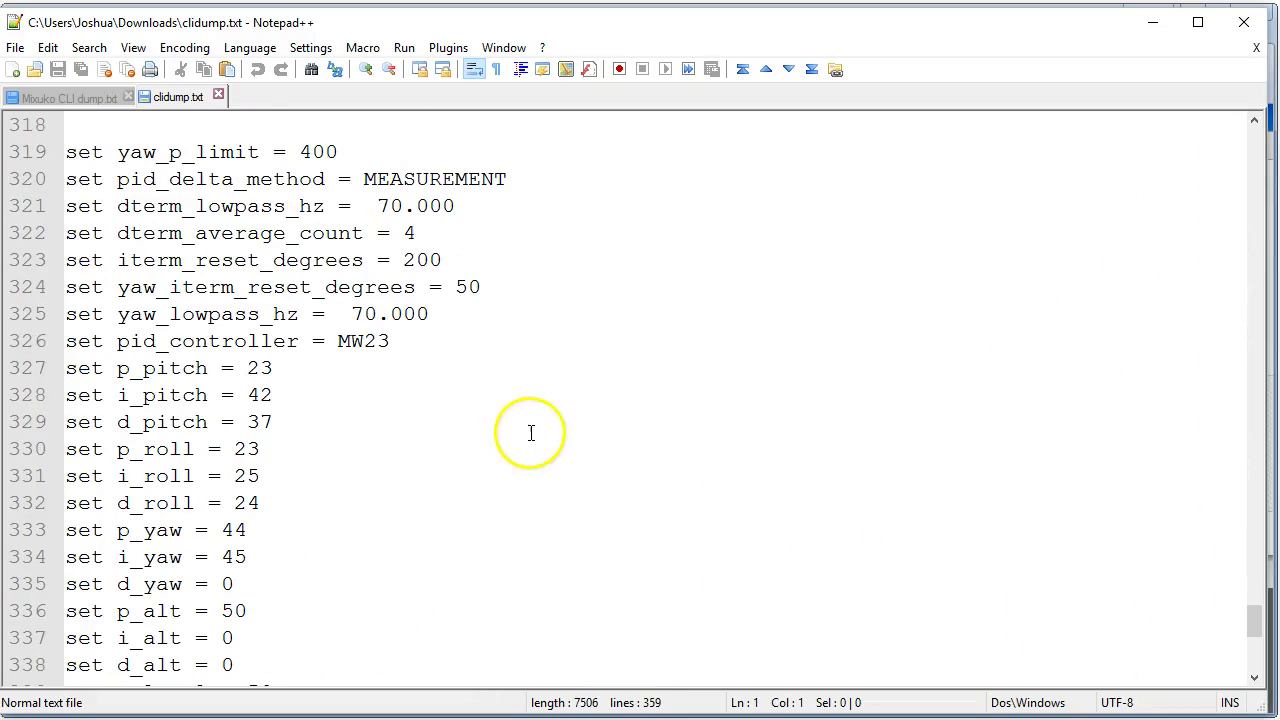
{"action": "double_click", "coordinate": [348, 343]}
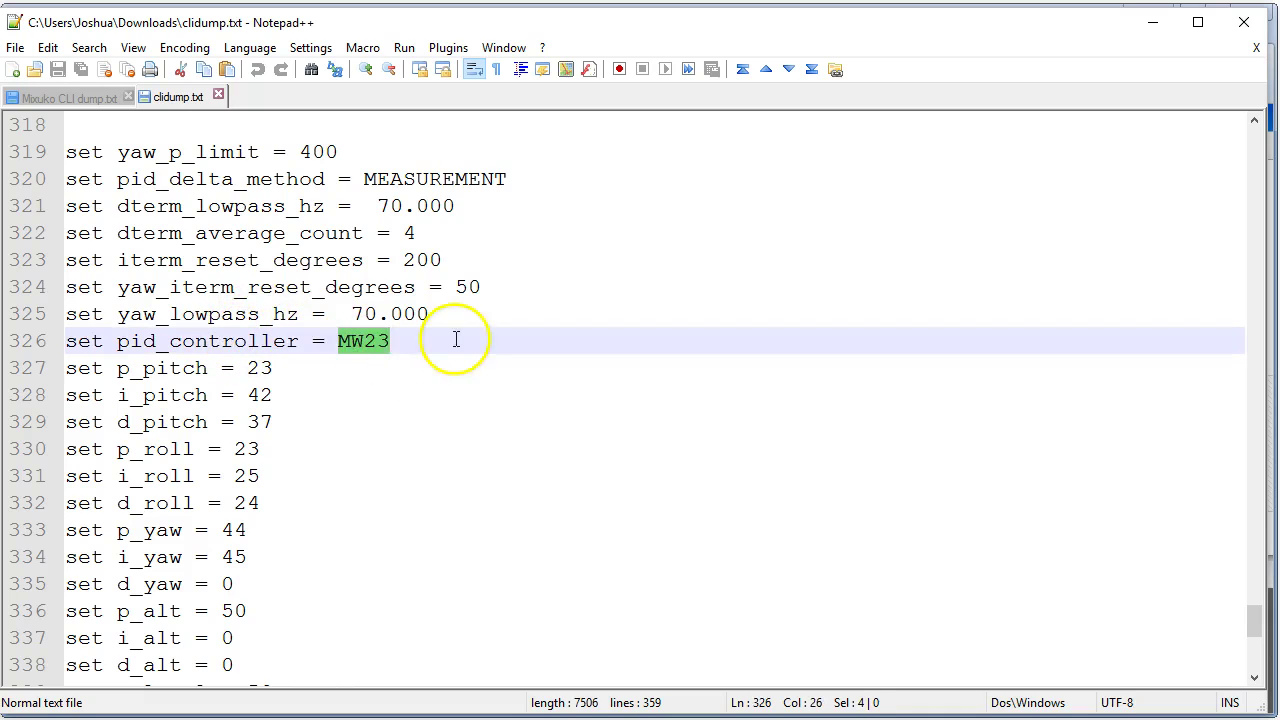
{"action": "left_click", "coordinate": [290, 369]}
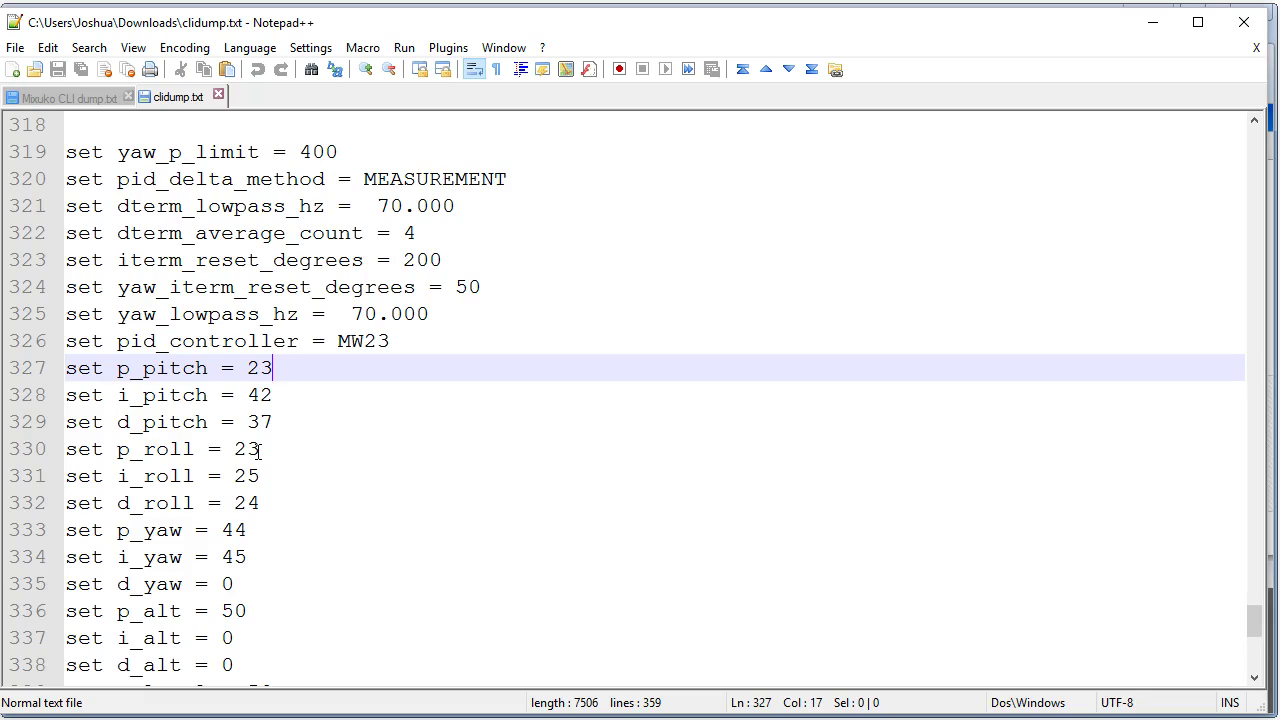
{"action": "left_click", "coordinate": [288, 381]}
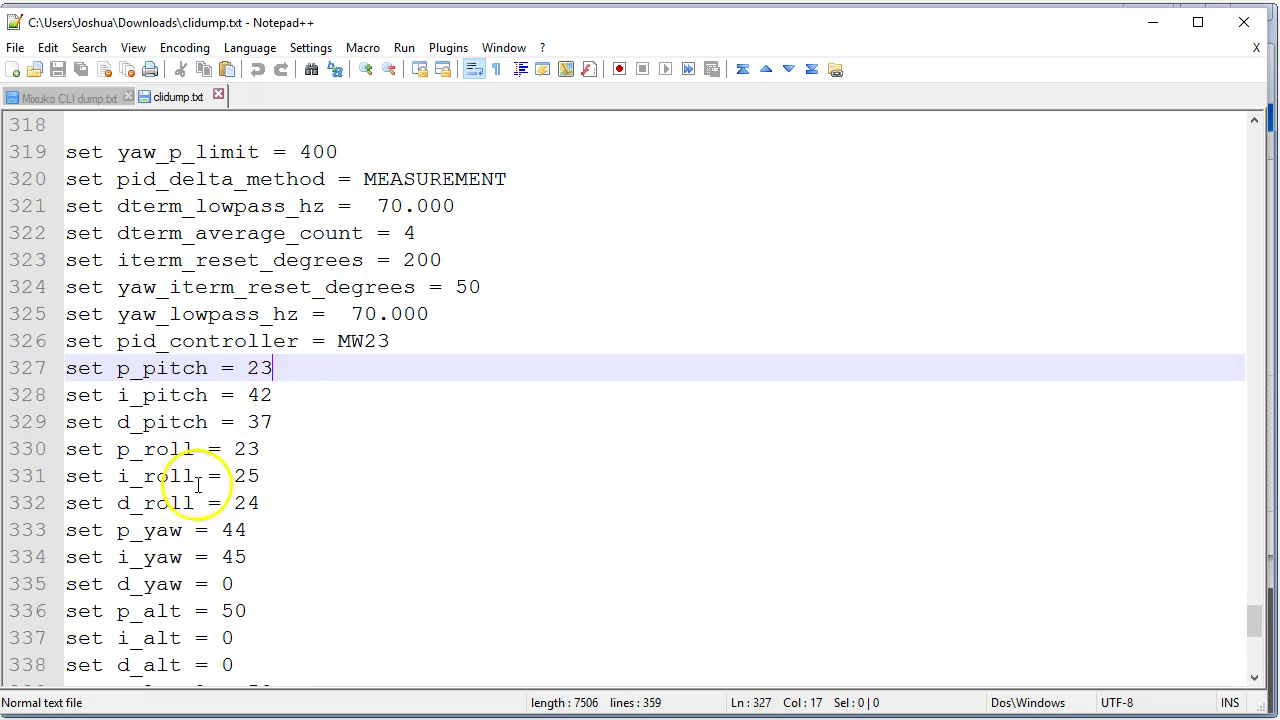
Replace the roll PID fields with the Gyros preset graph and zoom the timeline out to 10%.
{"action": "left_click", "coordinate": [1152, 22]}
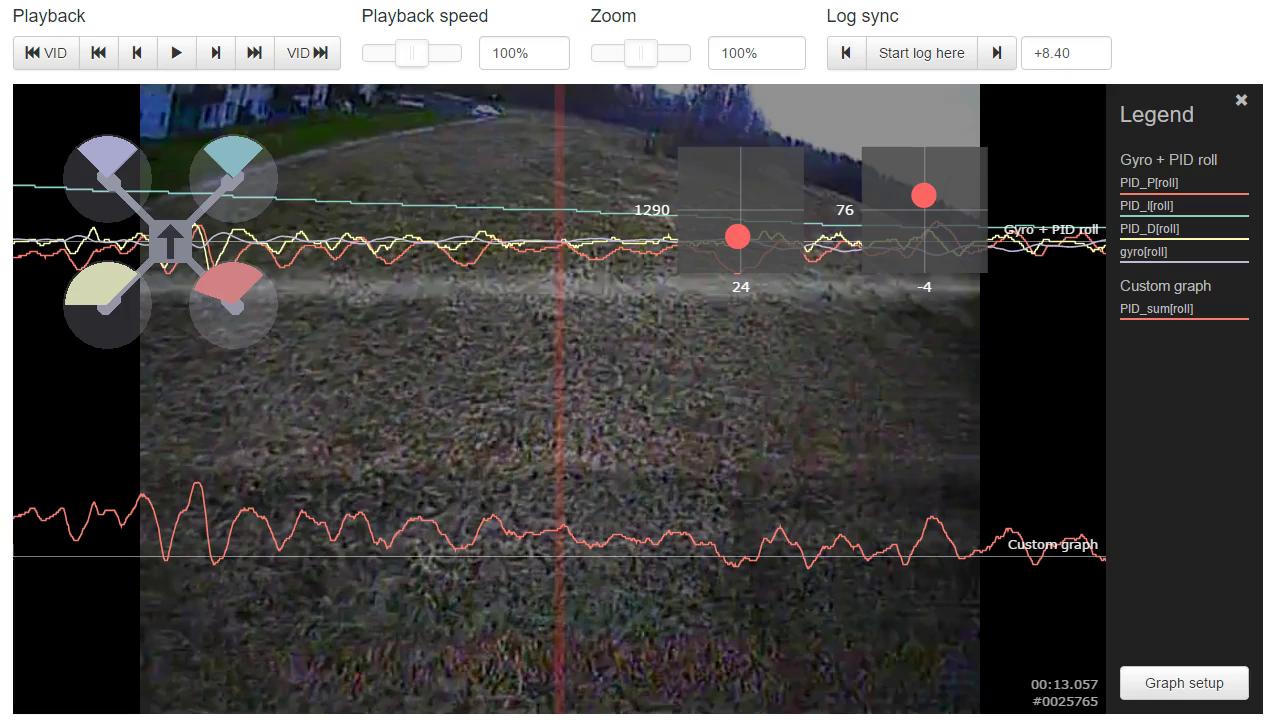
{"action": "left_click", "coordinate": [1134, 681]}
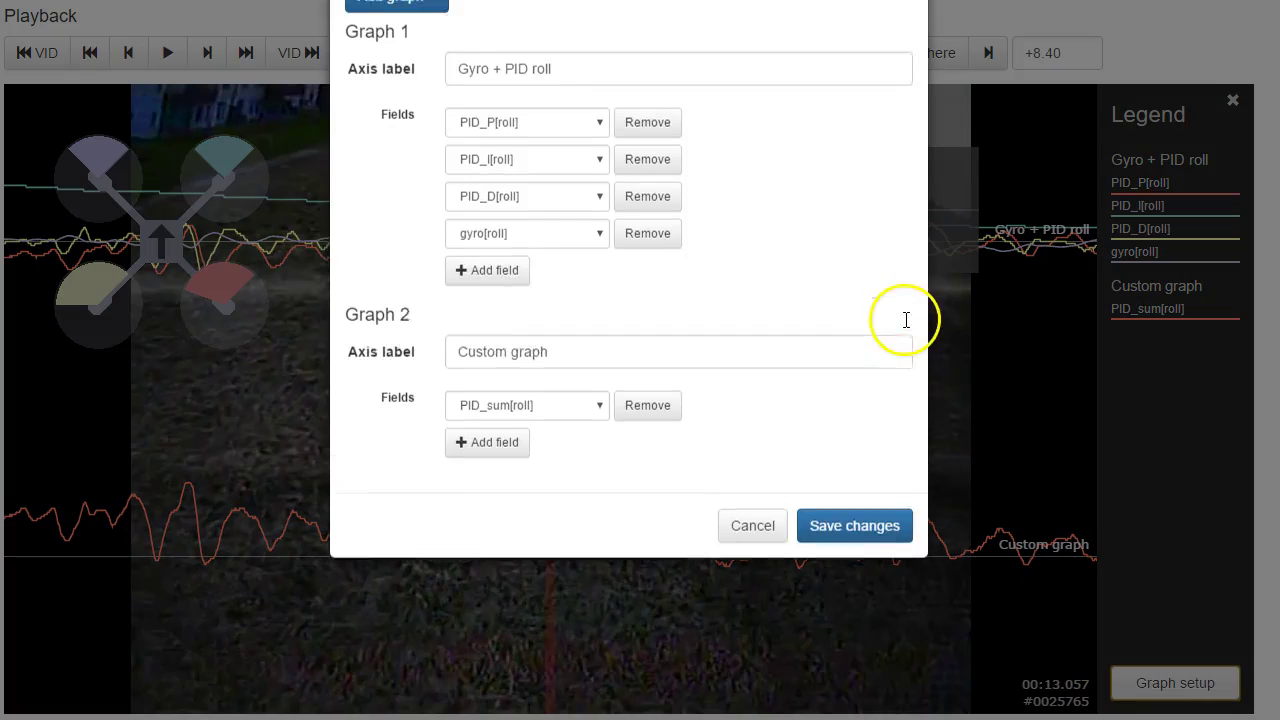
{"action": "left_click", "coordinate": [665, 134]}
{"action": "left_click", "coordinate": [665, 134]}
{"action": "left_click", "coordinate": [662, 133]}
{"action": "left_click", "coordinate": [662, 133]}
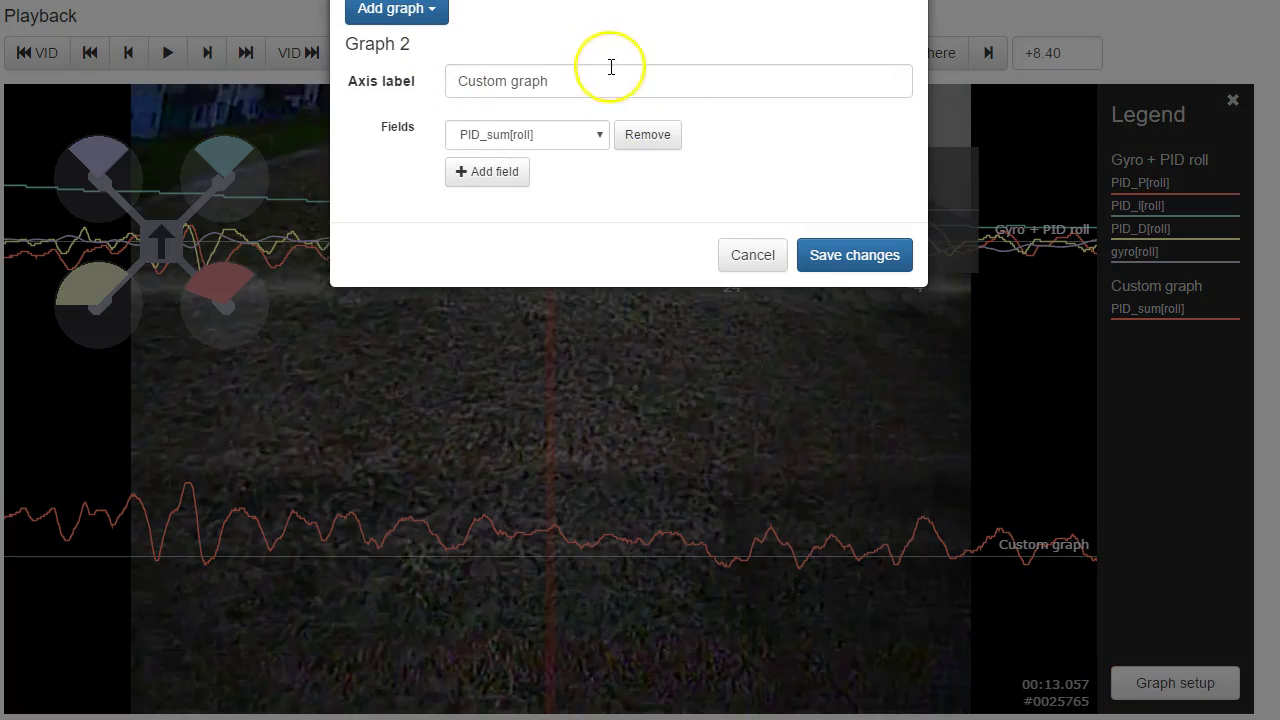
{"action": "left_click", "coordinate": [622, 134]}
{"action": "left_click", "coordinate": [425, 18]}
{"action": "left_click", "coordinate": [420, 112]}
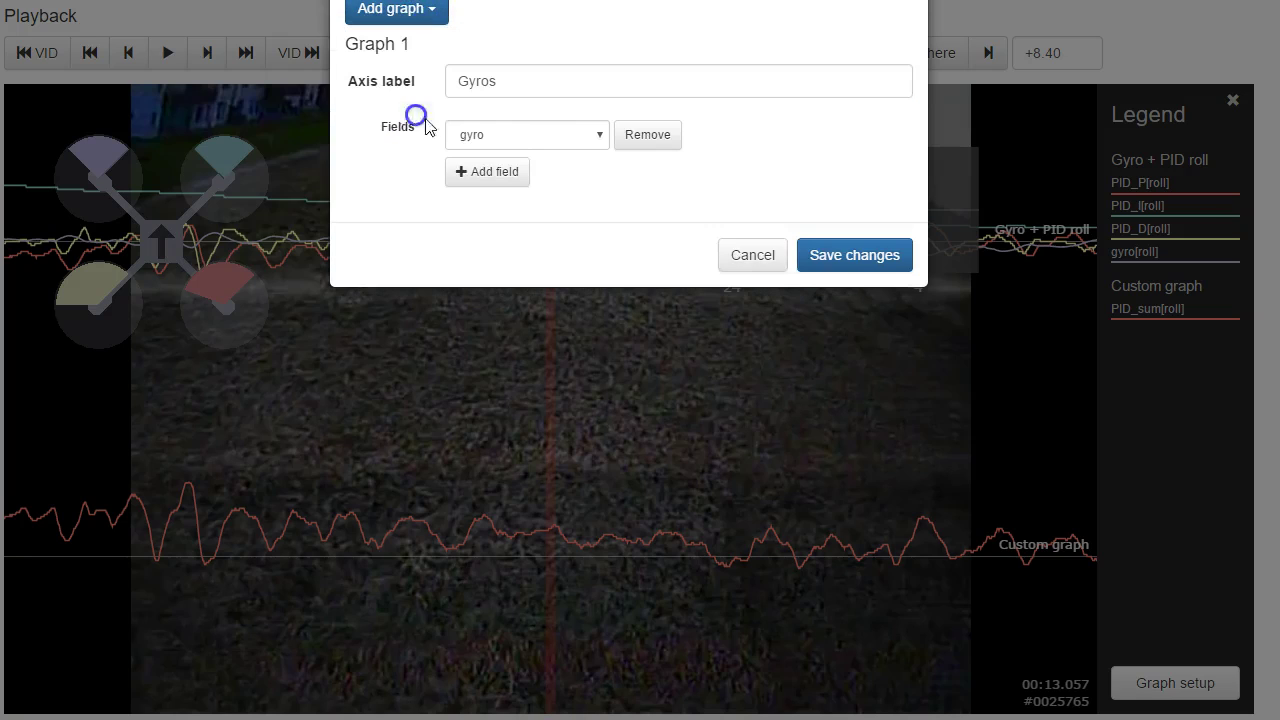
{"action": "left_click", "coordinate": [797, 255]}
{"action": "left_click_drag", "start_coordinate": [638, 55], "coordinate": [510, 60]}
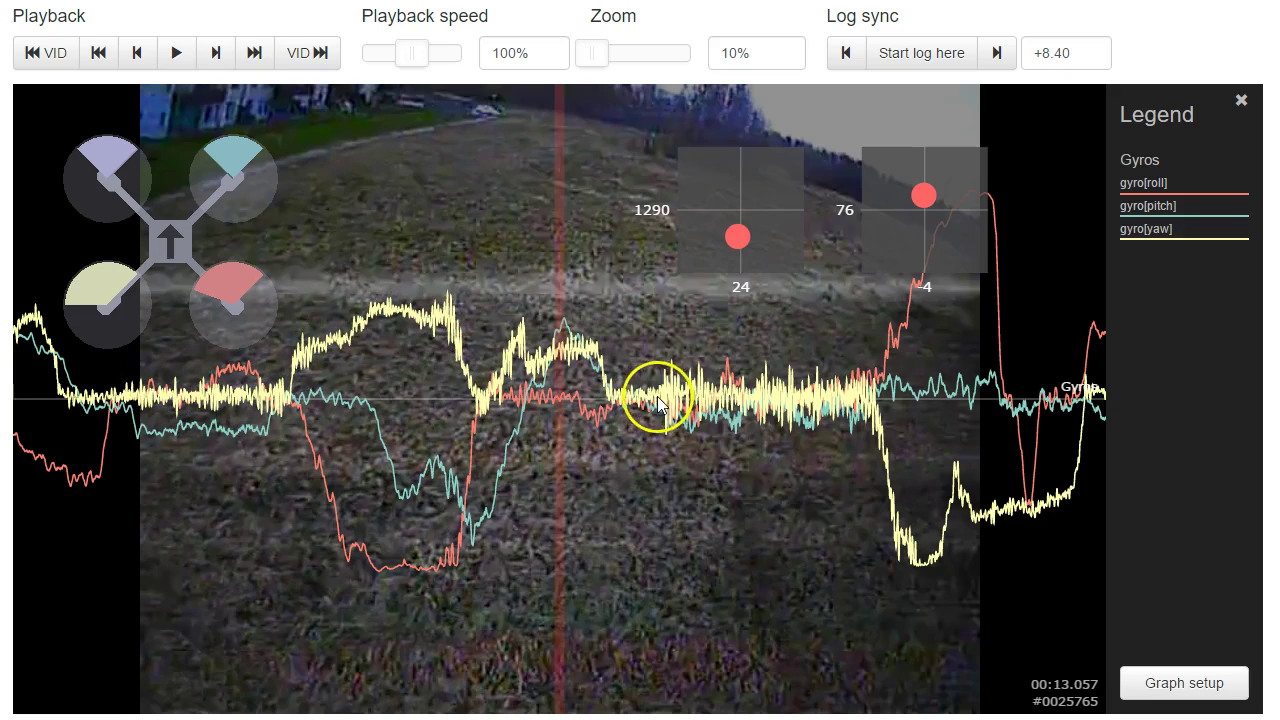
Scrub the gyro traces and video between about 5.5 s and 10 s.
{"action": "left_click_drag", "start_coordinate": [749, 437], "coordinate": [662, 450]}
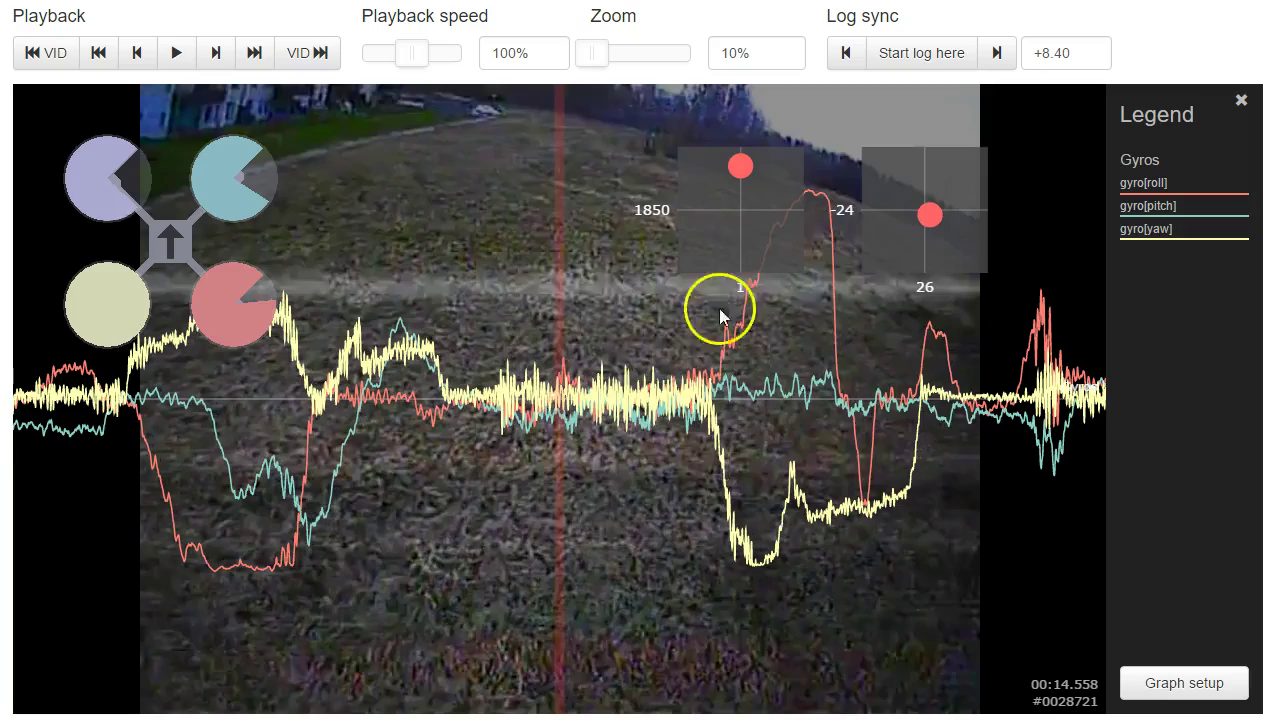
{"action": "scroll", "coordinate": [491, 463], "scroll_direction": "up", "scroll_amount": 3}
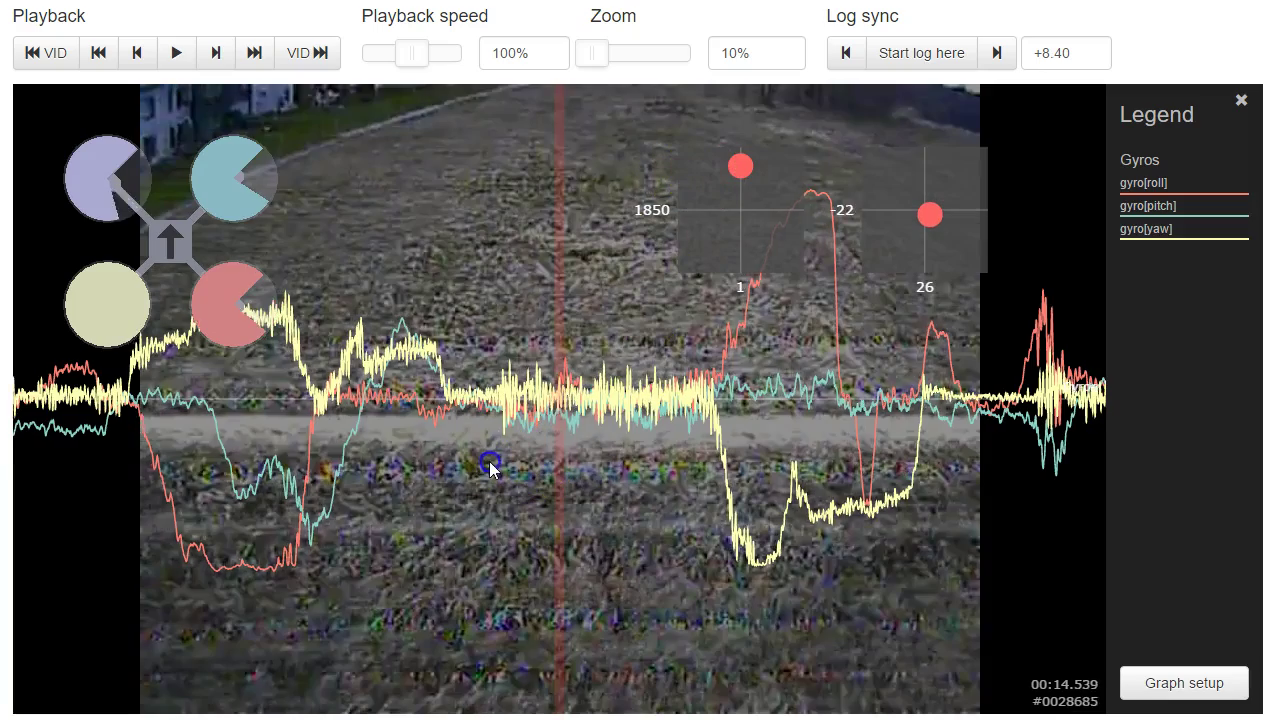
{"action": "left_click_drag", "start_coordinate": [408, 449], "coordinate": [685, 492]}
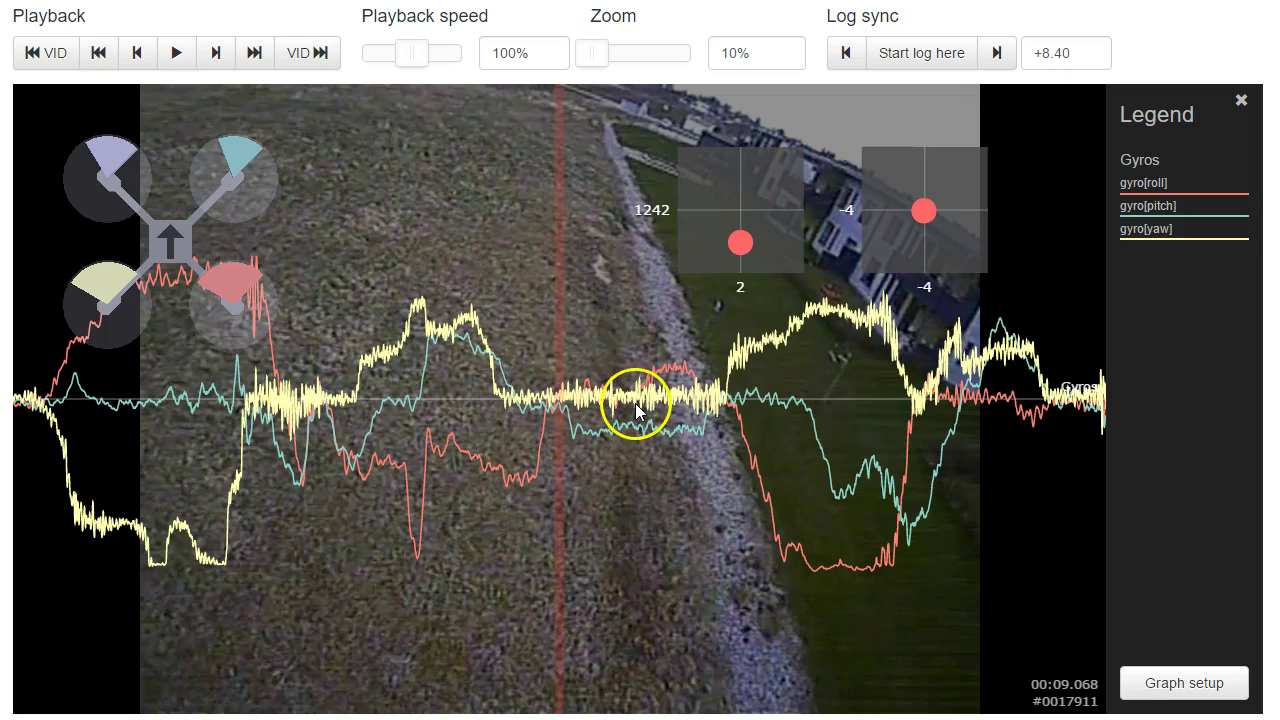
{"action": "left_click_drag", "start_coordinate": [370, 517], "coordinate": [386, 563]}
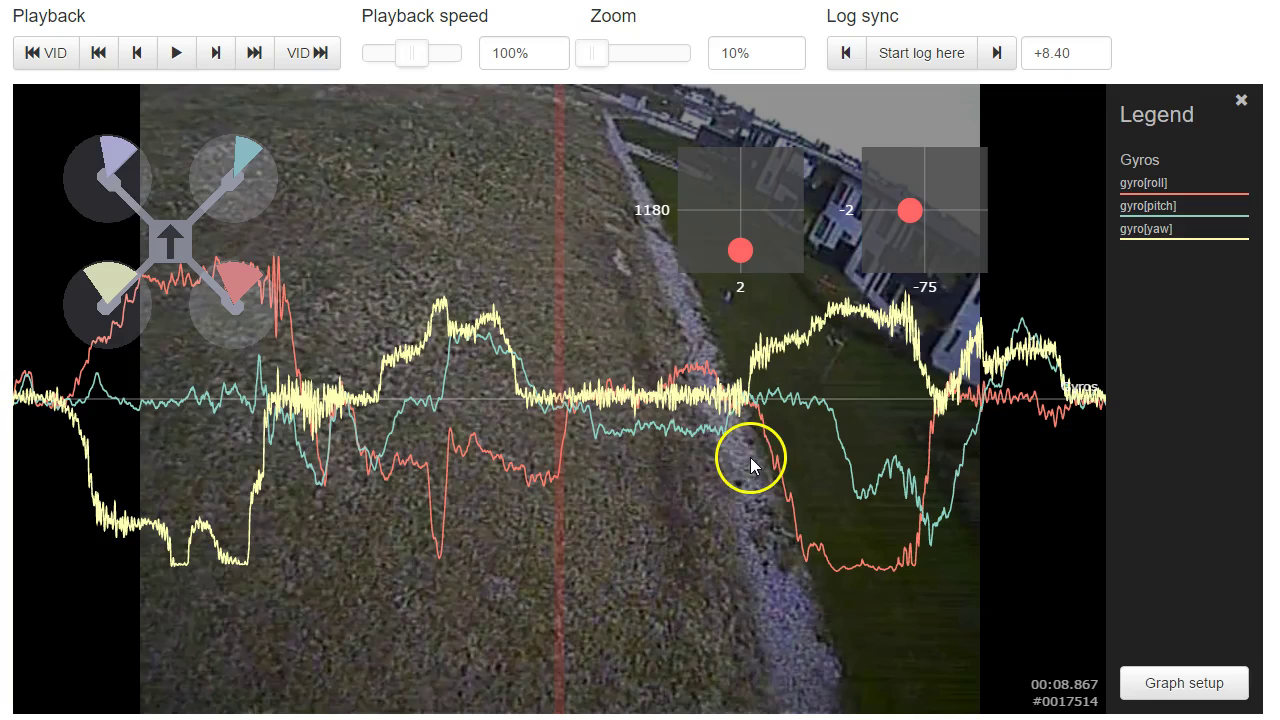
{"action": "left_click", "coordinate": [665, 401]}
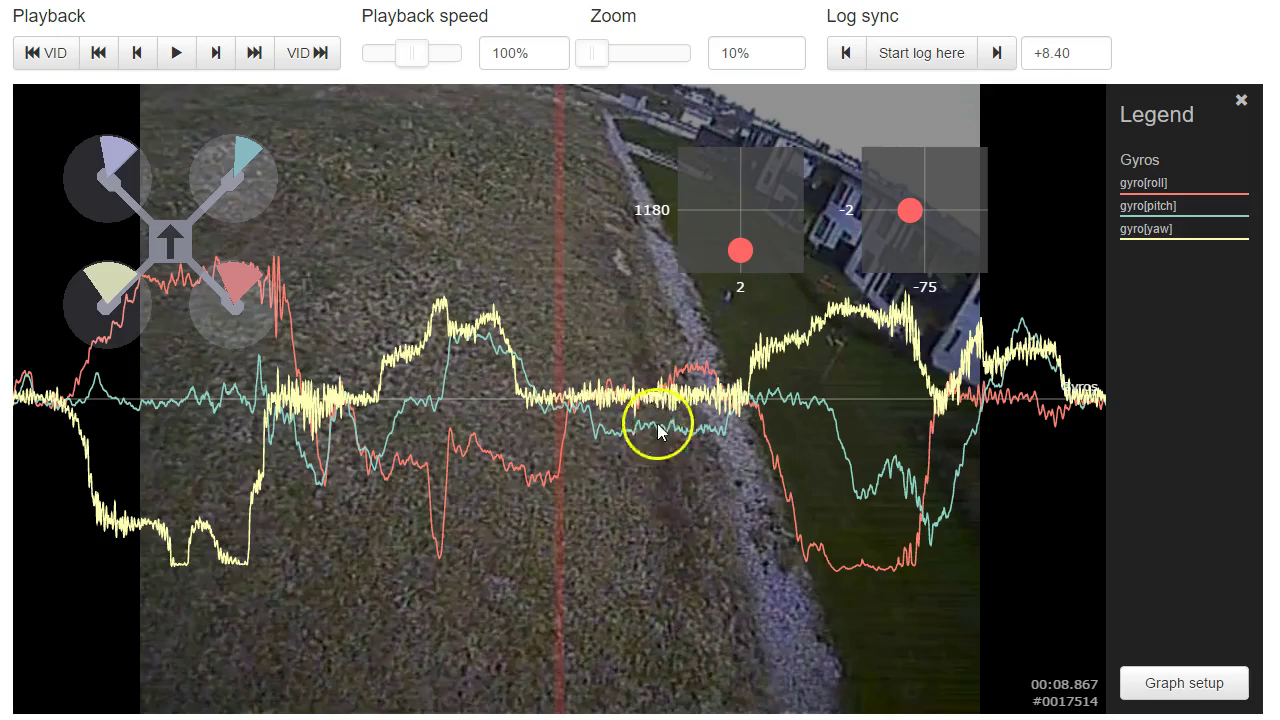
{"action": "left_click_drag", "start_coordinate": [651, 494], "coordinate": [474, 500]}
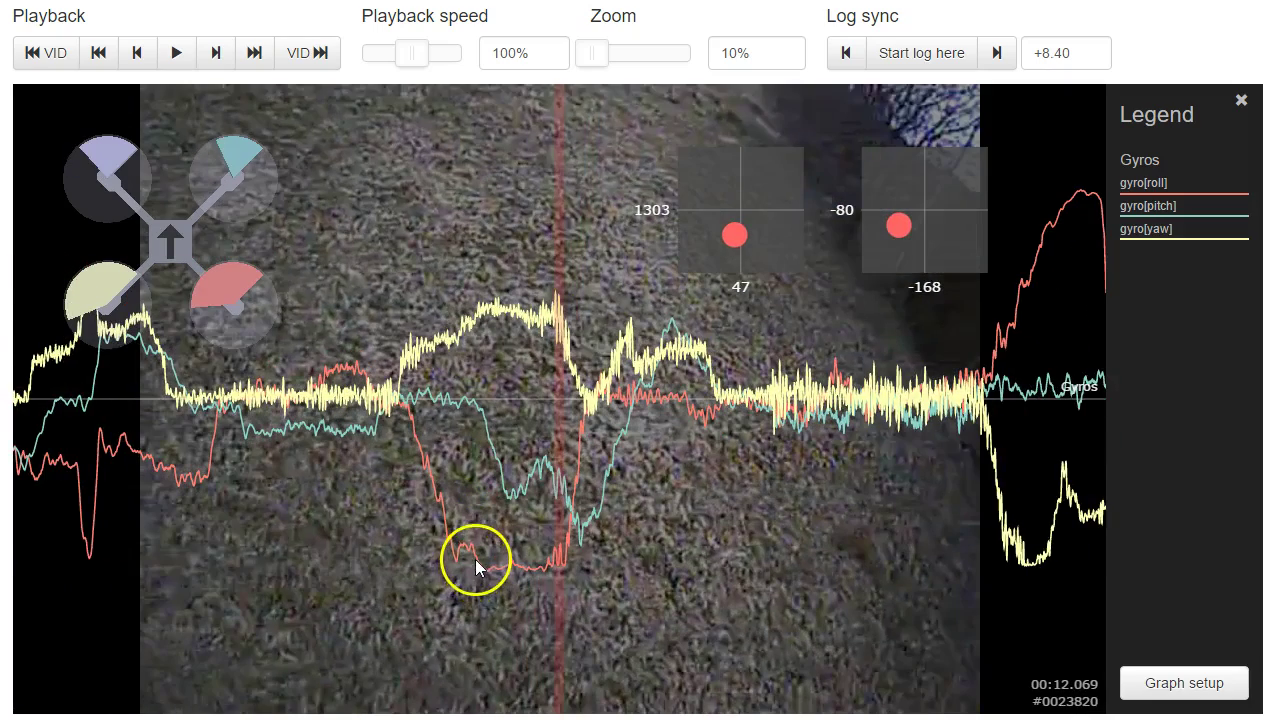
Swap the Gyros graph for the Gyro + PID yaw preset and save it.
{"action": "left_click", "coordinate": [1228, 682]}
{"action": "left_click", "coordinate": [745, 250]}
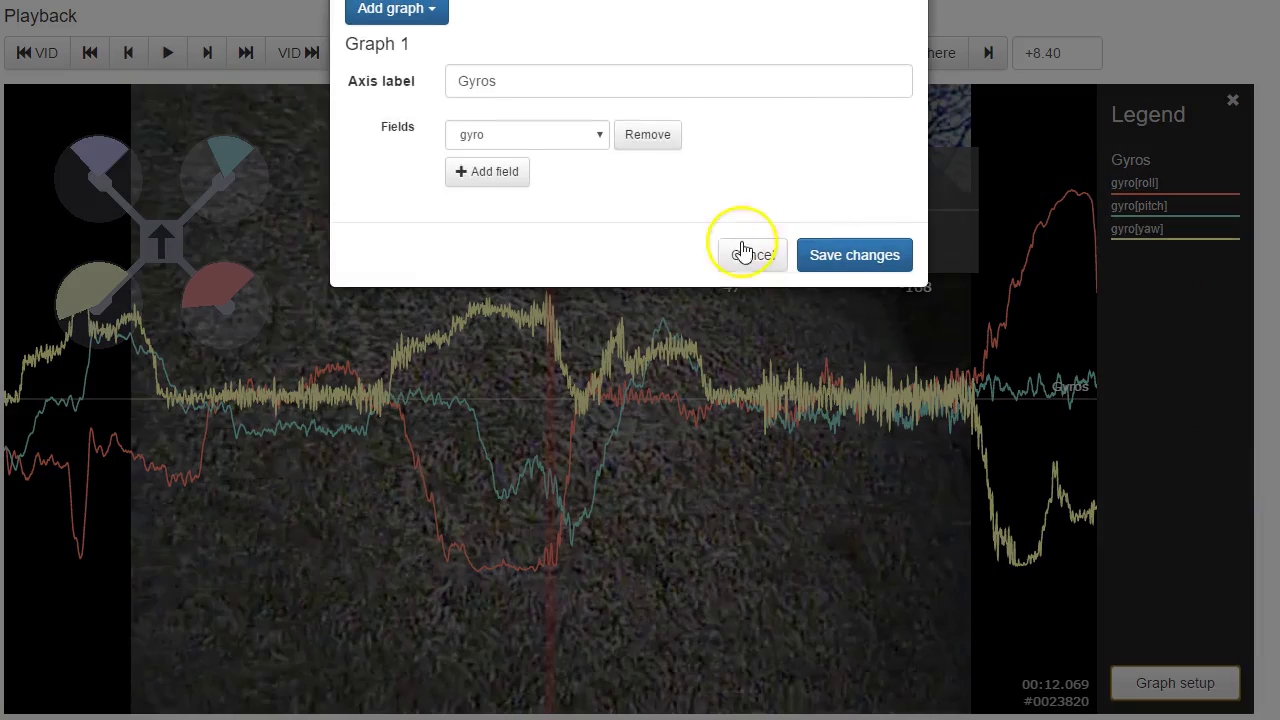
{"action": "left_click", "coordinate": [405, 12]}
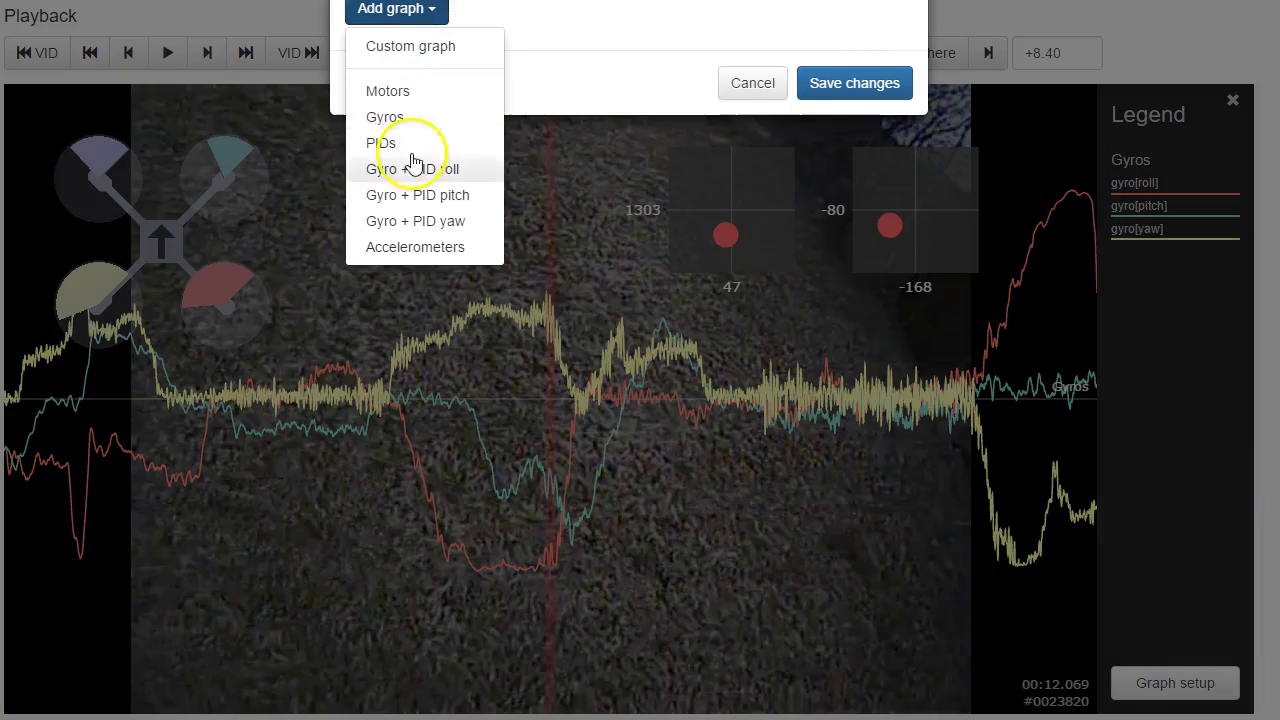
{"action": "left_click", "coordinate": [423, 220]}
{"action": "left_click", "coordinate": [869, 376]}
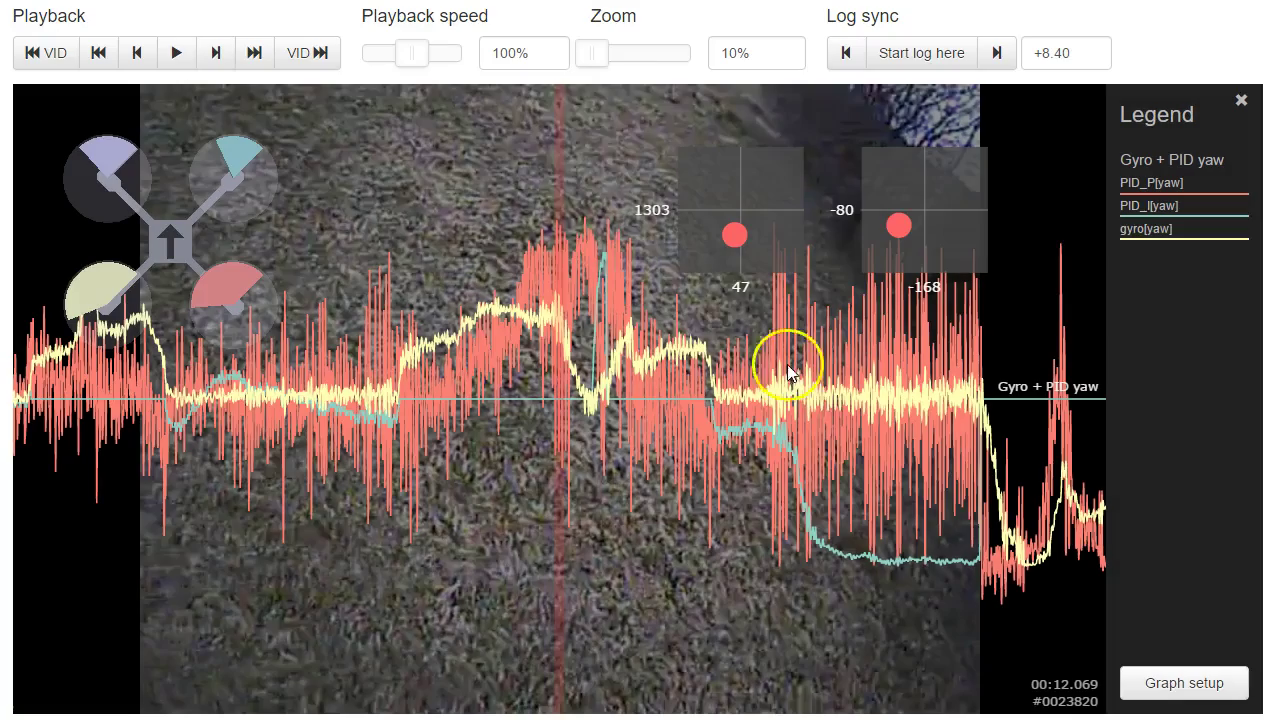
Zoom the timeline to 100% and scrub the yaw traces between about 10.9 s and 13.5 s.
{"action": "left_click", "coordinate": [604, 48]}
{"action": "left_click_drag", "start_coordinate": [604, 48], "coordinate": [641, 50]}
{"action": "left_click_drag", "start_coordinate": [593, 330], "coordinate": [937, 263]}
{"action": "left_click", "coordinate": [1120, 203]}
{"action": "left_click_drag", "start_coordinate": [988, 296], "coordinate": [1275, 314]}
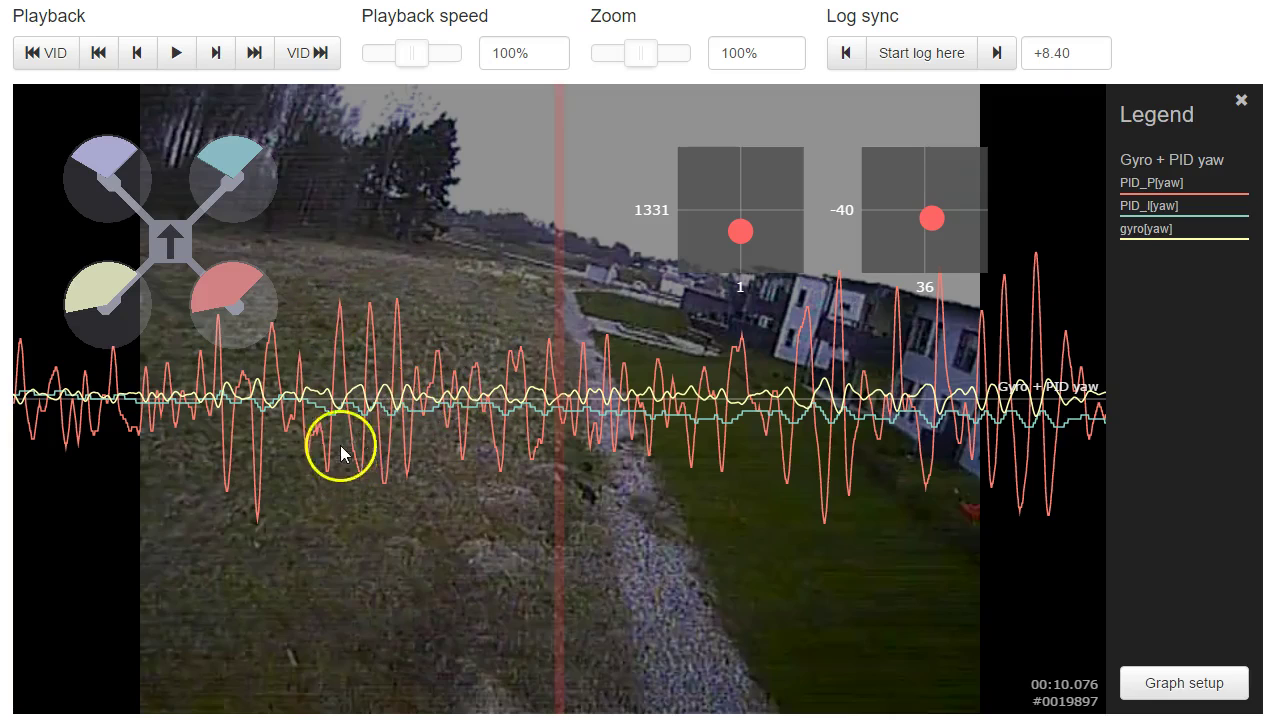
{"action": "left_click_drag", "start_coordinate": [791, 529], "coordinate": [12, 474]}
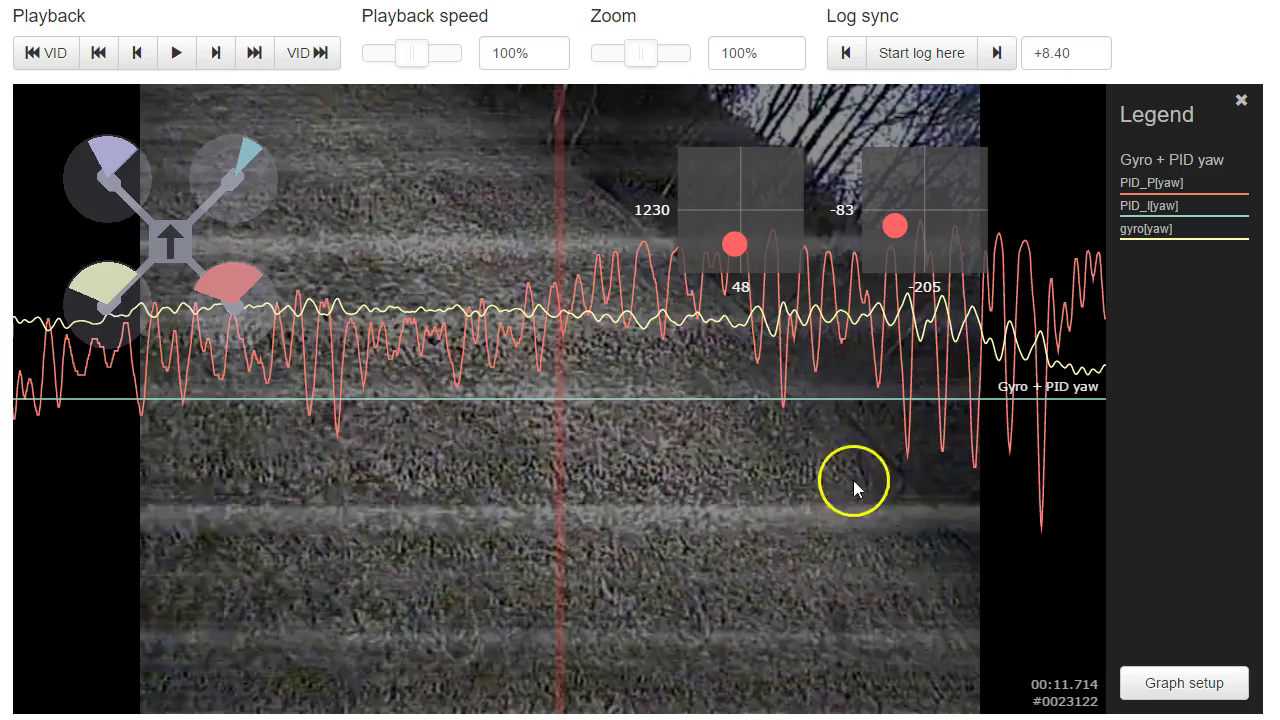
{"action": "left_click_drag", "start_coordinate": [853, 480], "coordinate": [95, 440]}
{"action": "left_click_drag", "start_coordinate": [597, 466], "coordinate": [323, 450]}
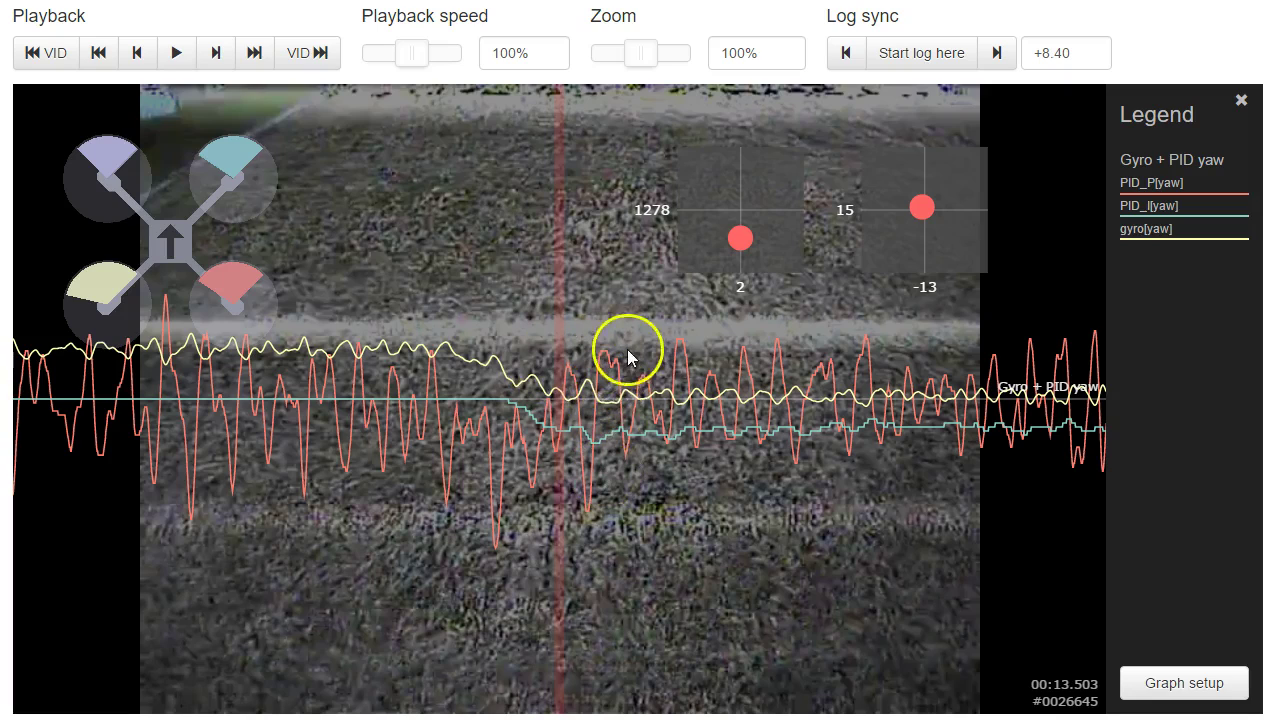
Rewind the yaw traces from about 14.2 s to 6.7 s, where PID_P[yaw] oscillates strongly.
{"action": "left_click_drag", "start_coordinate": [836, 432], "coordinate": [457, 349]}
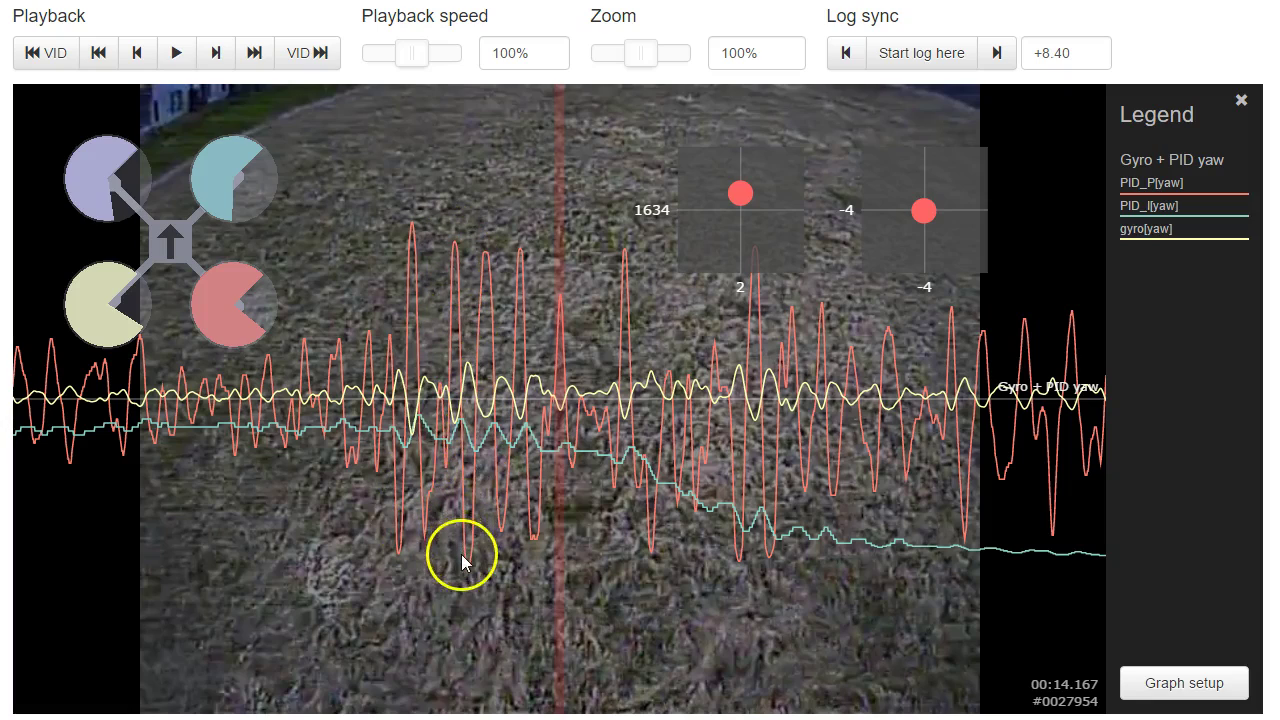
{"action": "left_click_drag", "start_coordinate": [527, 517], "coordinate": [1277, 432]}
{"action": "left_click_drag", "start_coordinate": [288, 536], "coordinate": [1270, 560]}
{"action": "left_click_drag", "start_coordinate": [305, 672], "coordinate": [1277, 634]}
{"action": "left_click_drag", "start_coordinate": [611, 503], "coordinate": [0, 457]}
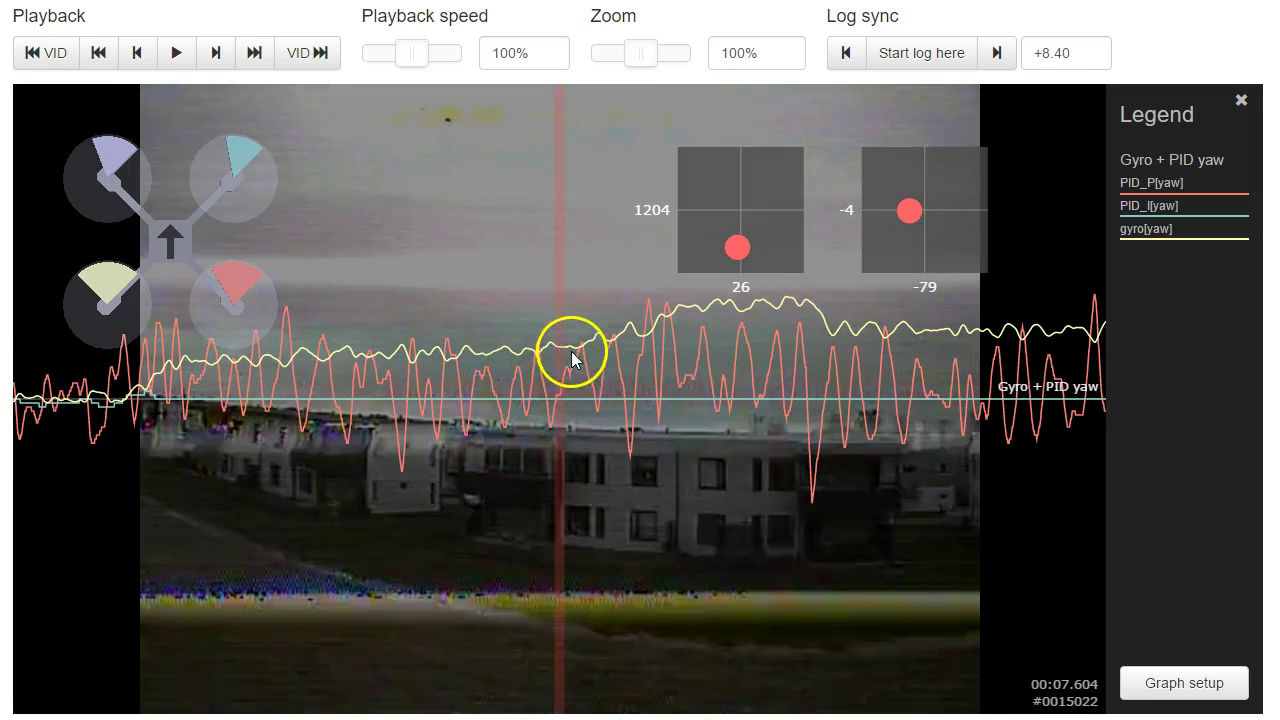
{"action": "left_click_drag", "start_coordinate": [583, 391], "coordinate": [626, 417]}
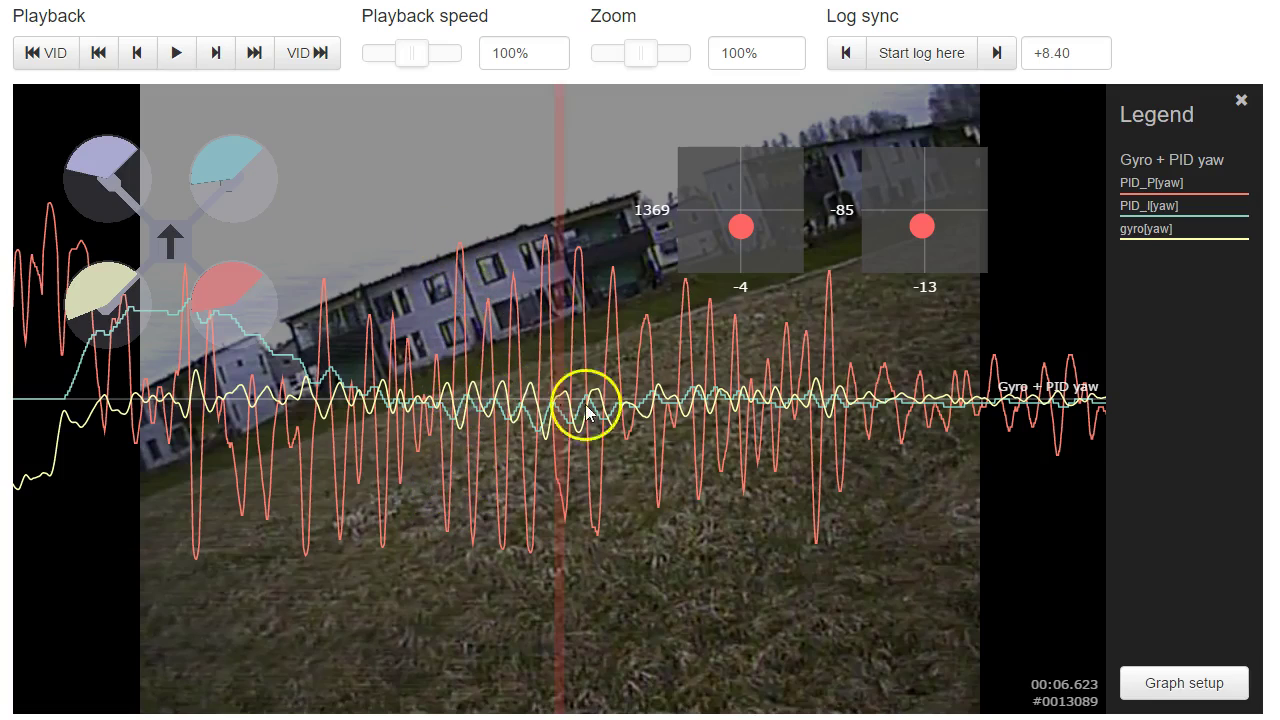
{"action": "left_click_drag", "start_coordinate": [735, 505], "coordinate": [221, 483]}
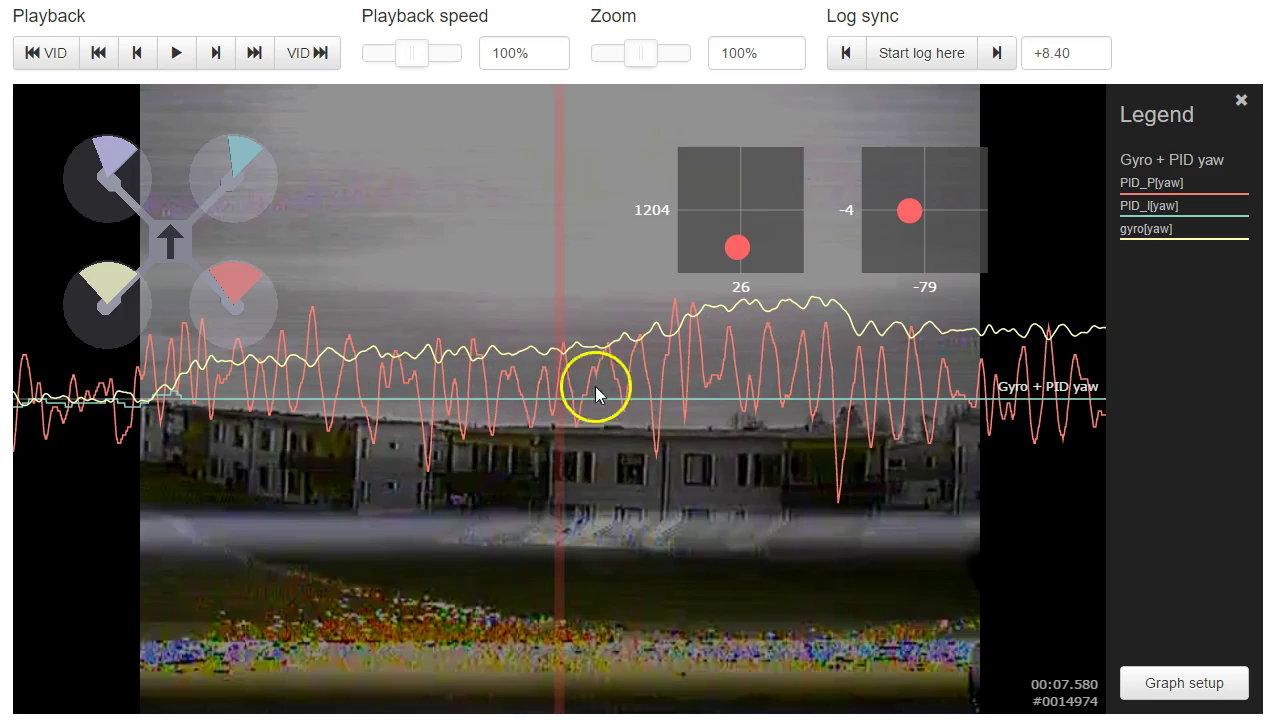
{"action": "left_click_drag", "start_coordinate": [591, 386], "coordinate": [912, 400]}
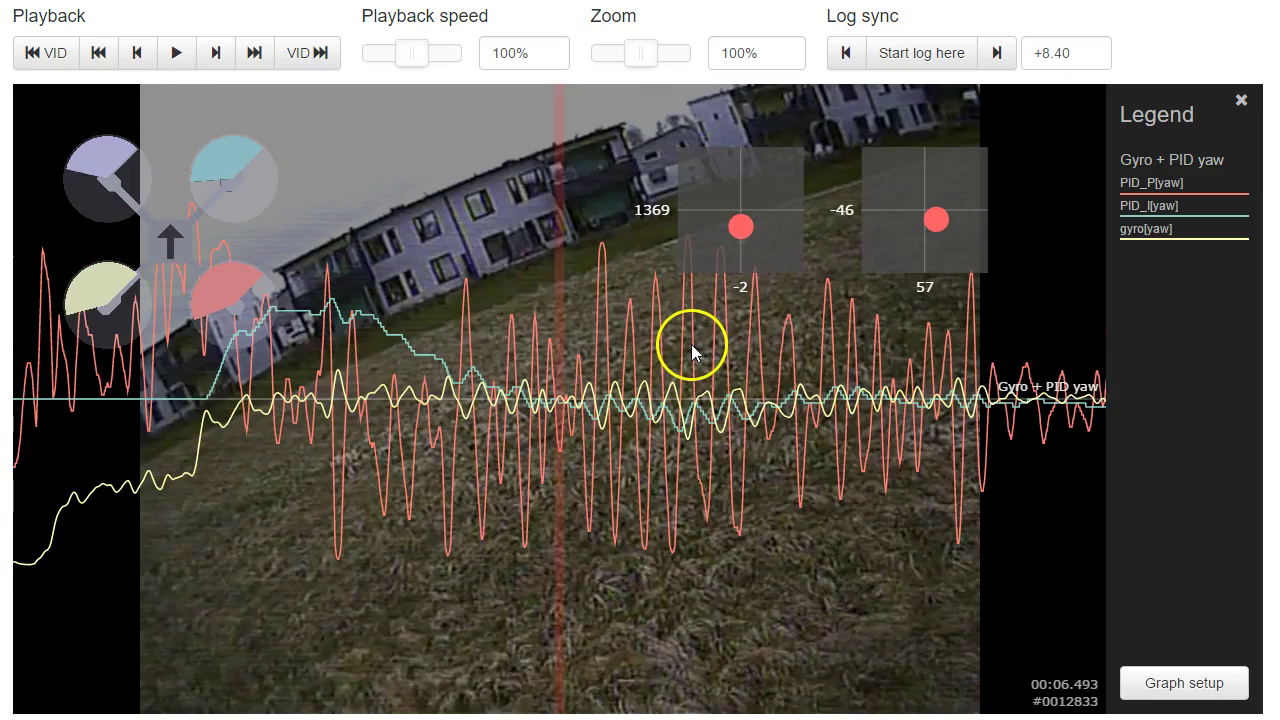
{"action": "left_click_drag", "start_coordinate": [689, 344], "coordinate": [651, 354]}
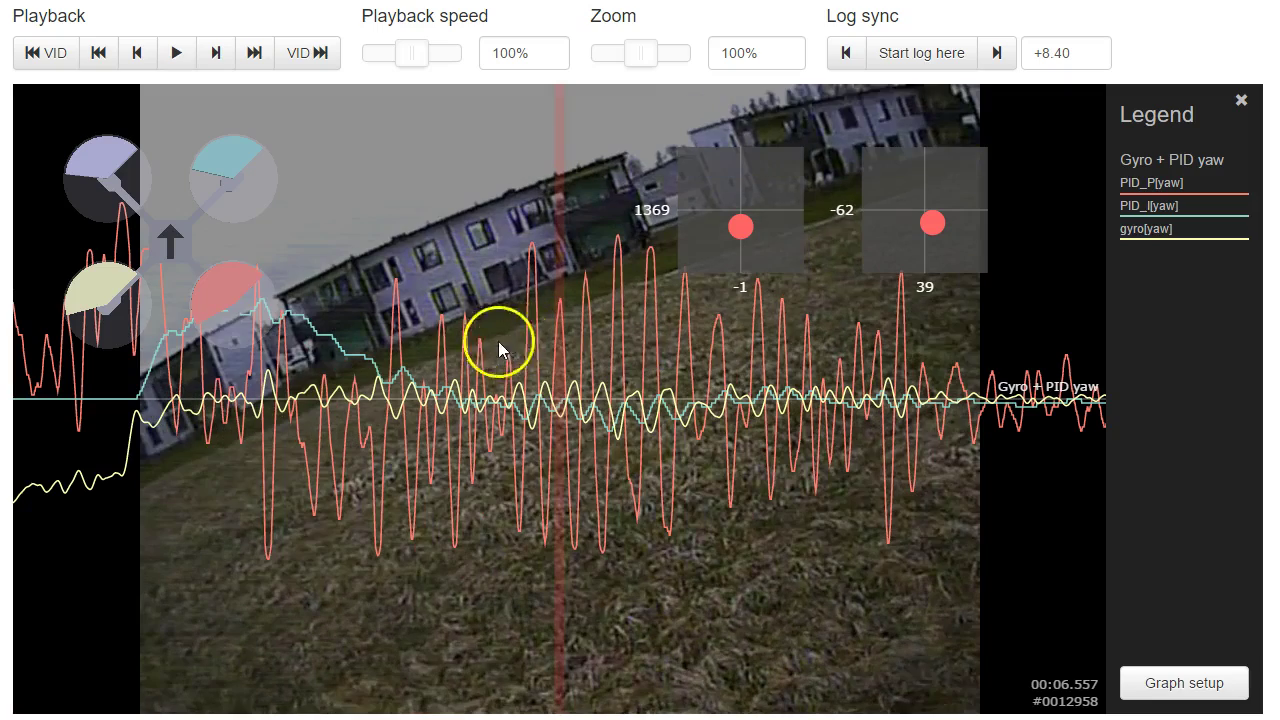
{"action": "mouse_move", "coordinate": [560, 344]}
{"action": "left_mouse_down"}
{"action": "mouse_move", "coordinate": [523, 343]}
{"action": "mouse_move", "coordinate": [560, 343]}
{"action": "left_mouse_up"}
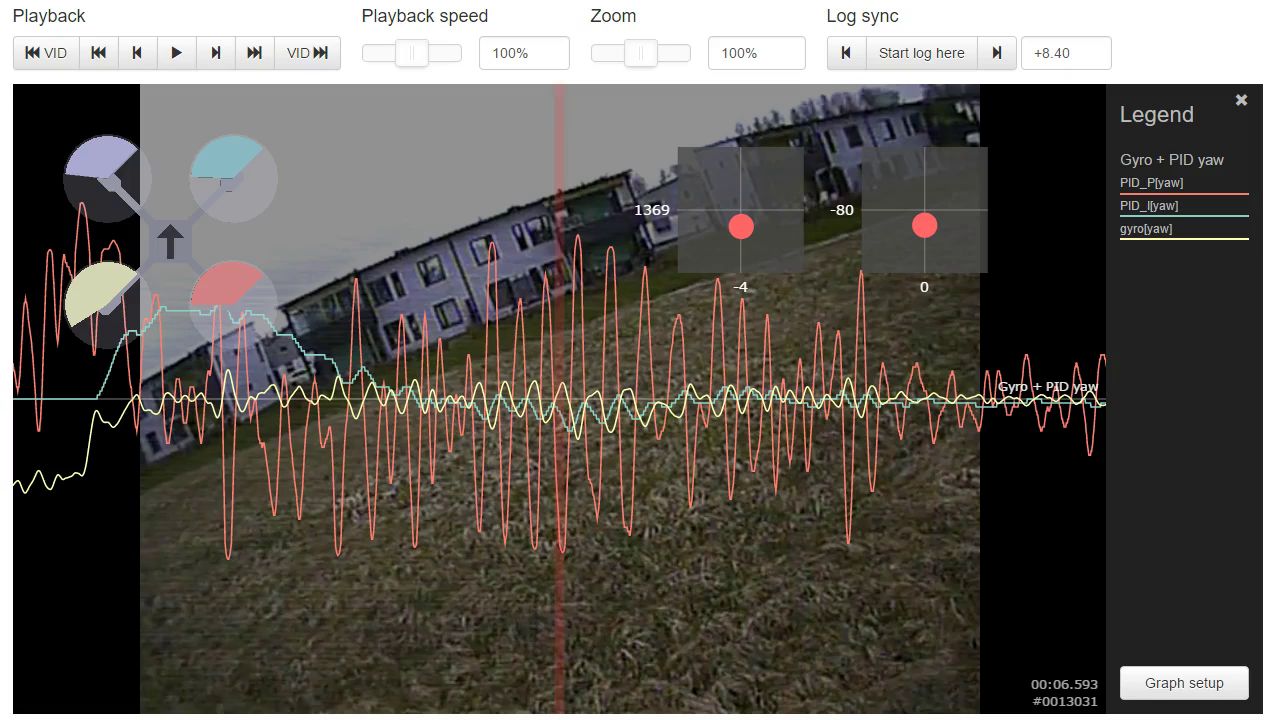
Swap the yaw fields for the Gyro + PID roll preset graph and save it.
{"action": "left_click", "coordinate": [1213, 685]}
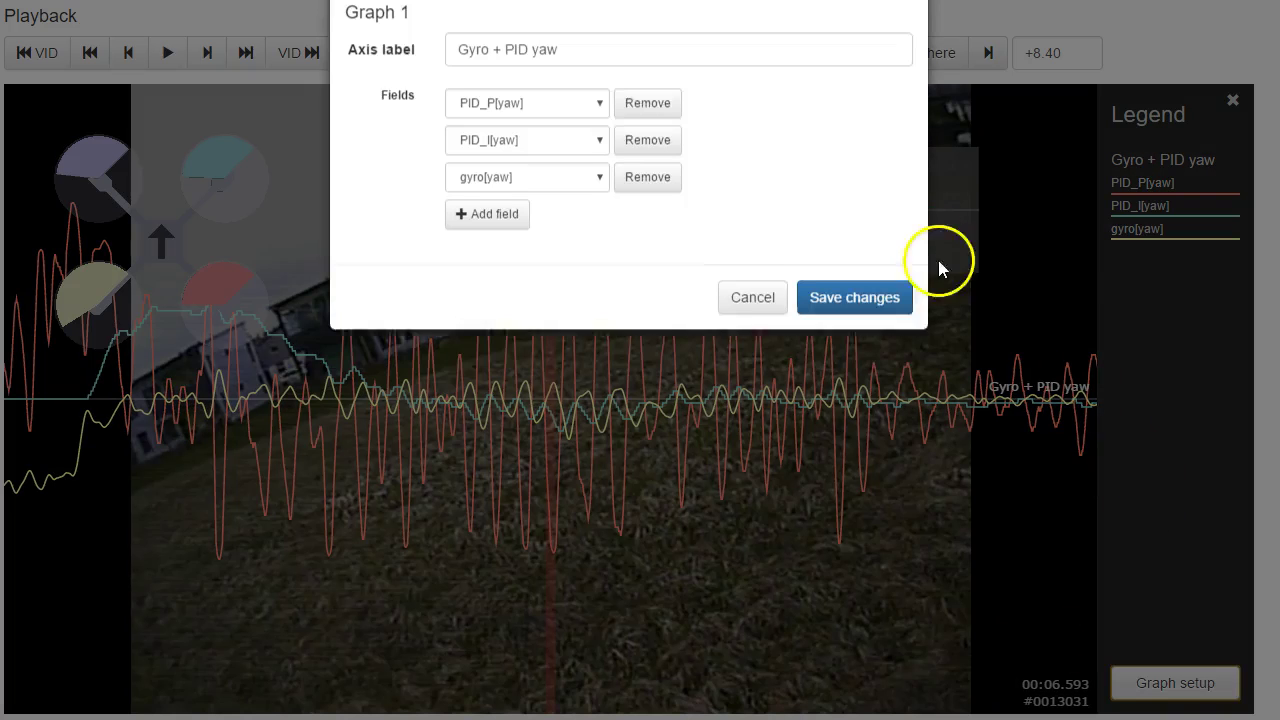
{"action": "left_click", "coordinate": [649, 131]}
{"action": "left_click", "coordinate": [649, 131]}
{"action": "left_click", "coordinate": [649, 131]}
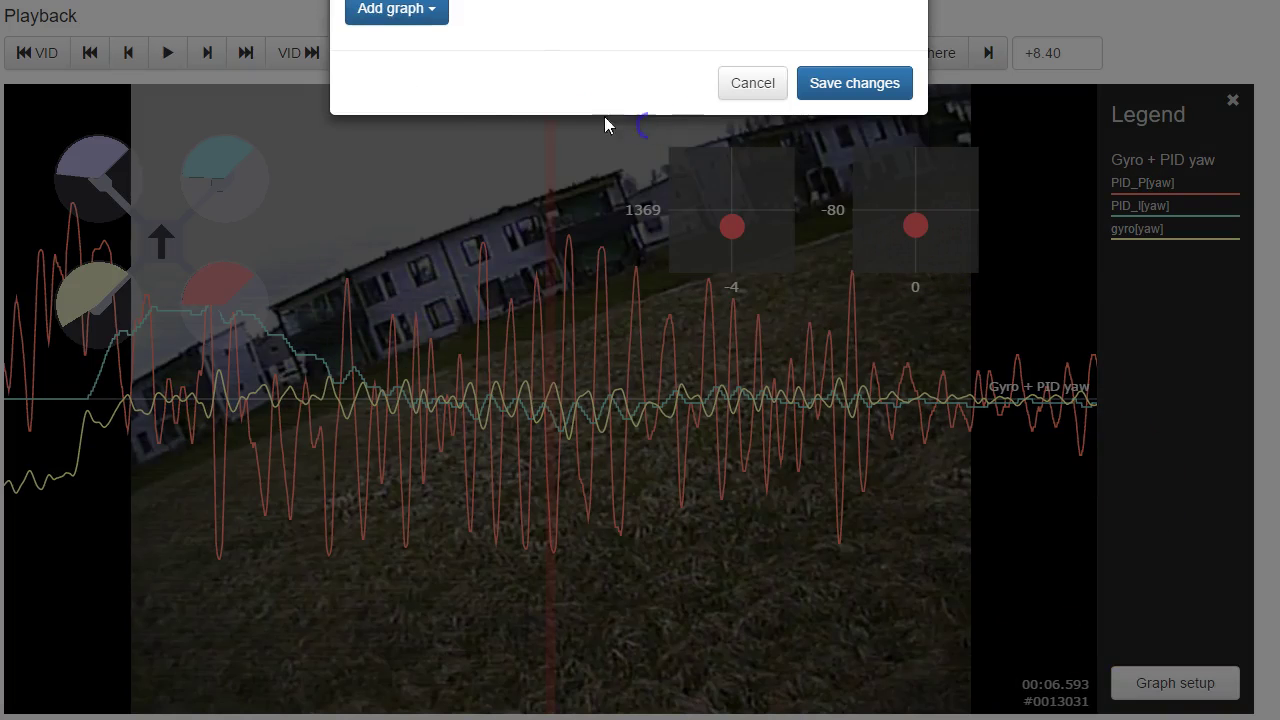
{"action": "left_click", "coordinate": [428, 12]}
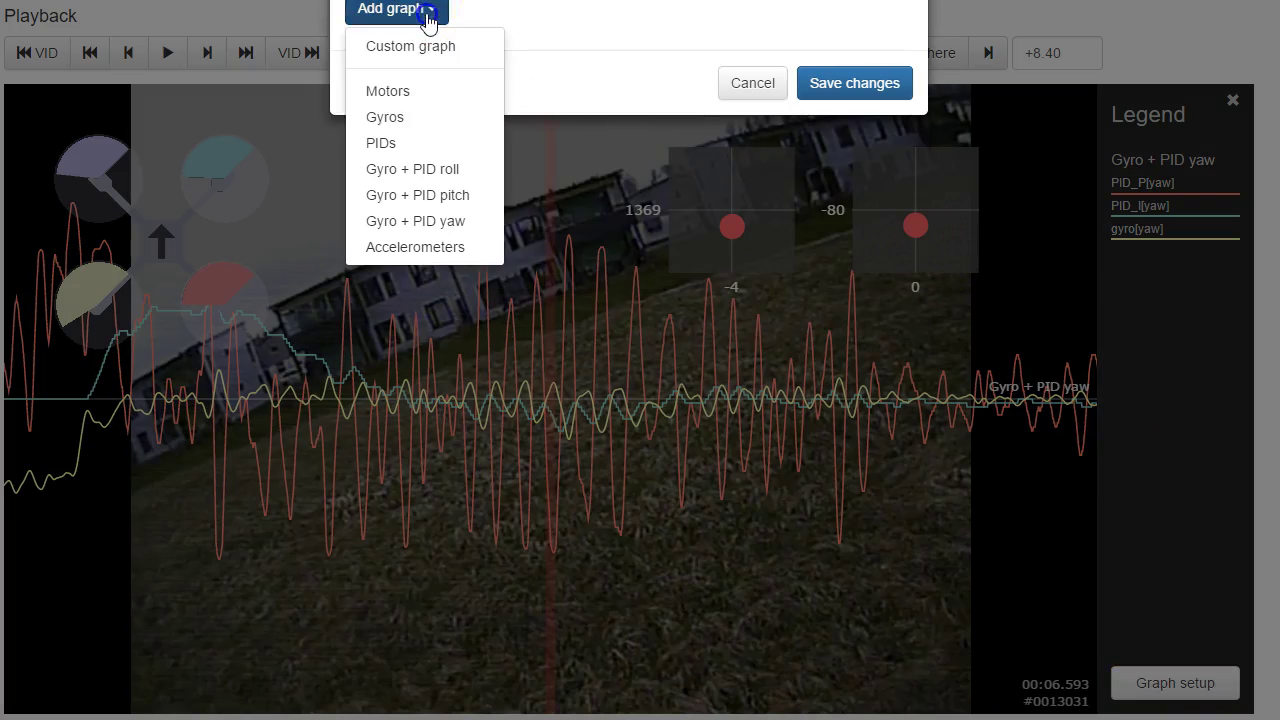
{"action": "left_click", "coordinate": [437, 177]}
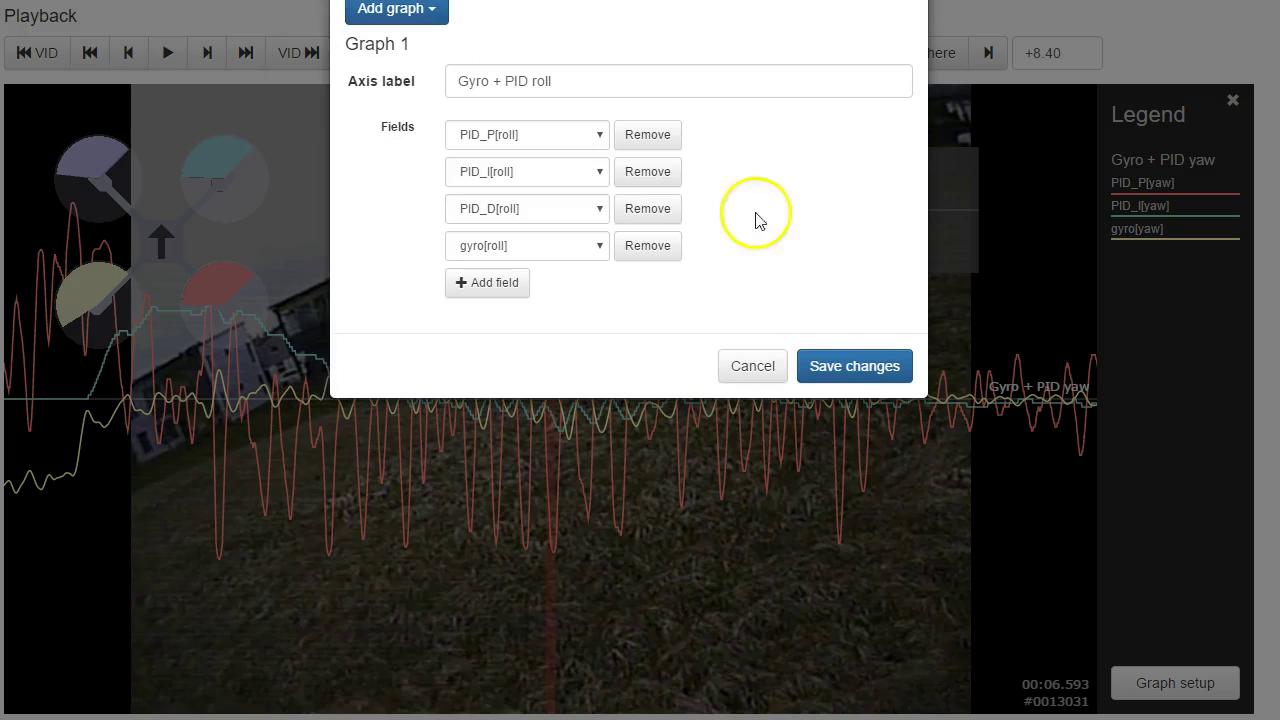
{"action": "left_click", "coordinate": [817, 370]}
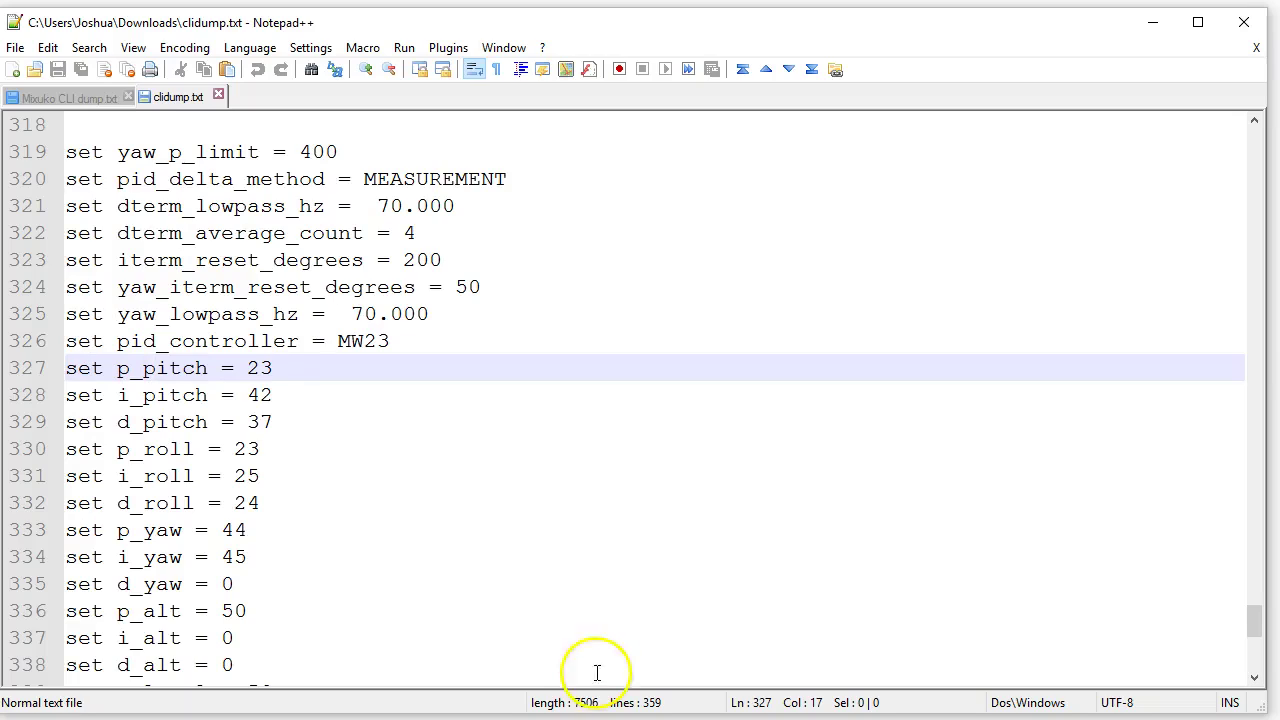
{"action": "mouse_move", "coordinate": [66, 530]}
{"action": "left_mouse_down"}
{"action": "mouse_move", "coordinate": [280, 534]}
{"action": "mouse_move", "coordinate": [55, 527]}
{"action": "left_mouse_up"}
{"action": "left_click", "coordinate": [257, 529]}
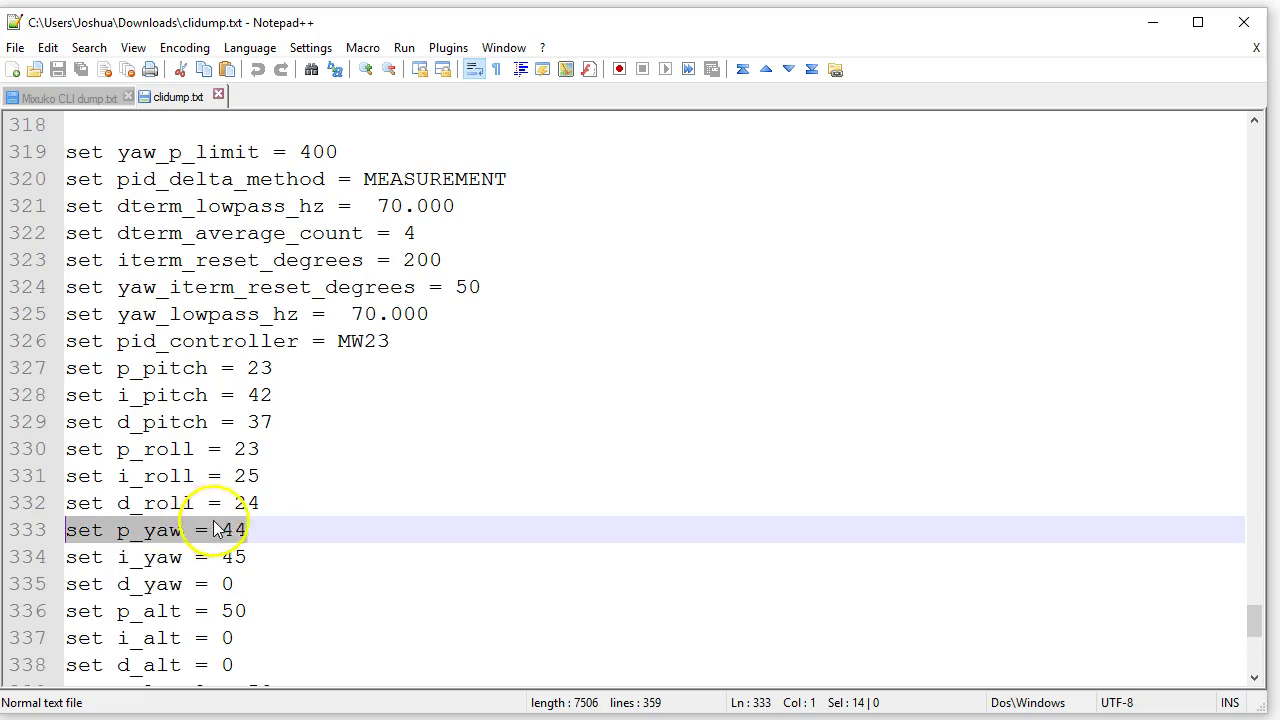
{"action": "left_click", "coordinate": [352, 340]}
{"action": "double_click", "coordinate": [352, 340]}
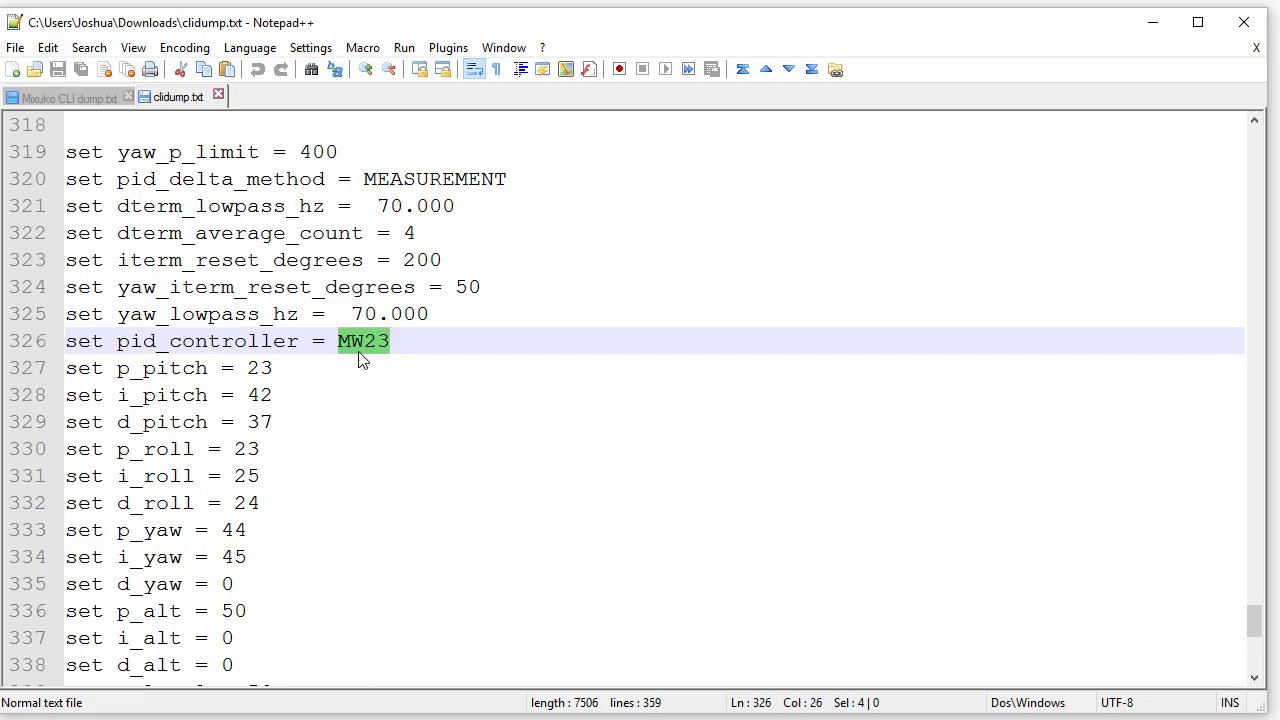
{"action": "left_click", "coordinate": [254, 552]}
{"action": "left_click", "coordinate": [258, 528]}
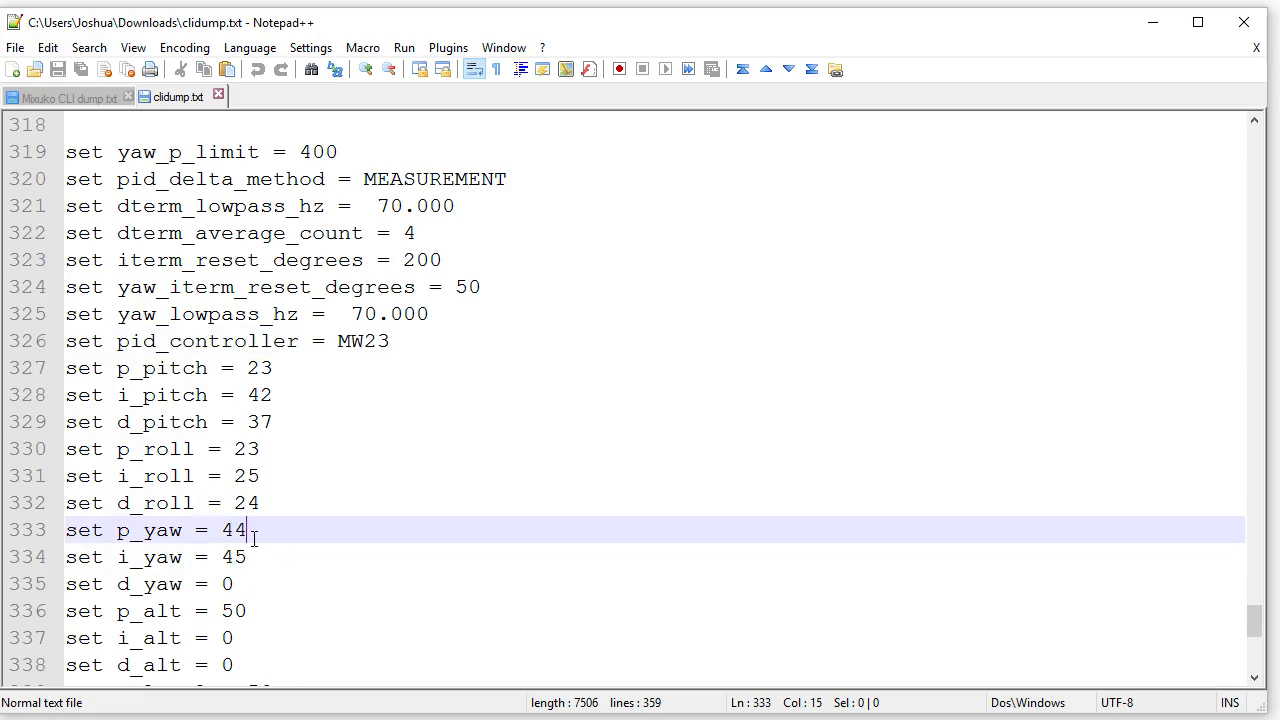
{"action": "mouse_move", "coordinate": [253, 539]}
{"action": "left_mouse_down"}
{"action": "mouse_move", "coordinate": [234, 560]}
{"action": "mouse_move", "coordinate": [140, 558]}
{"action": "mouse_move", "coordinate": [233, 532]}
{"action": "left_mouse_up"}
{"action": "left_click_drag", "start_coordinate": [257, 532], "coordinate": [42, 527]}
{"action": "left_click", "coordinate": [307, 531]}
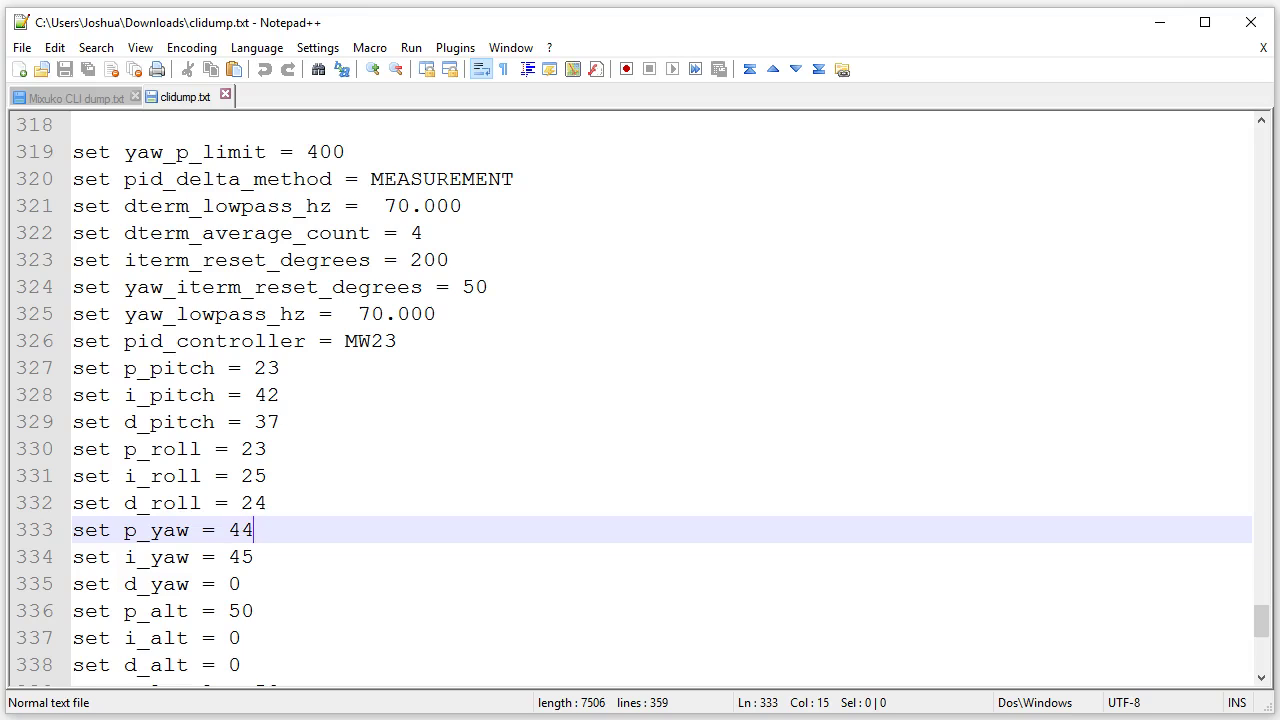
Back in the log viewer, scrub the roll traces back from about 14.3 s and briefly play them.
{"action": "left_click", "coordinate": [1160, 24]}
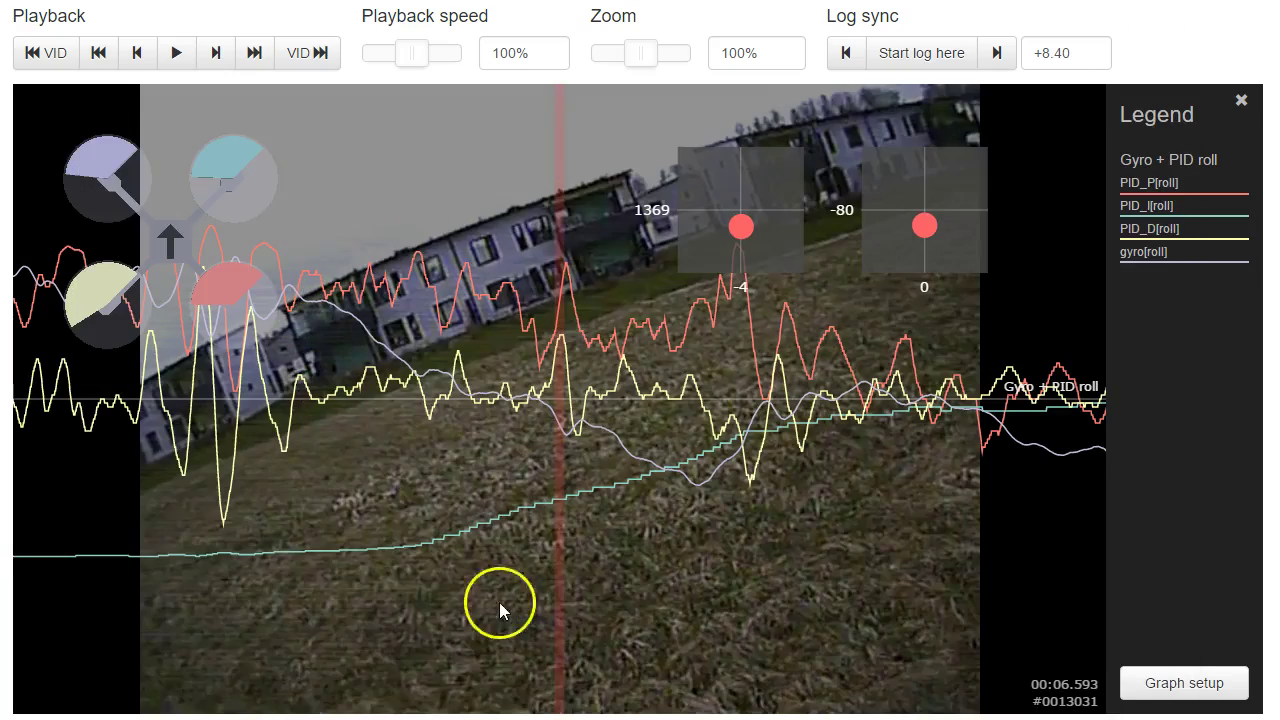
{"action": "left_click", "coordinate": [563, 529]}
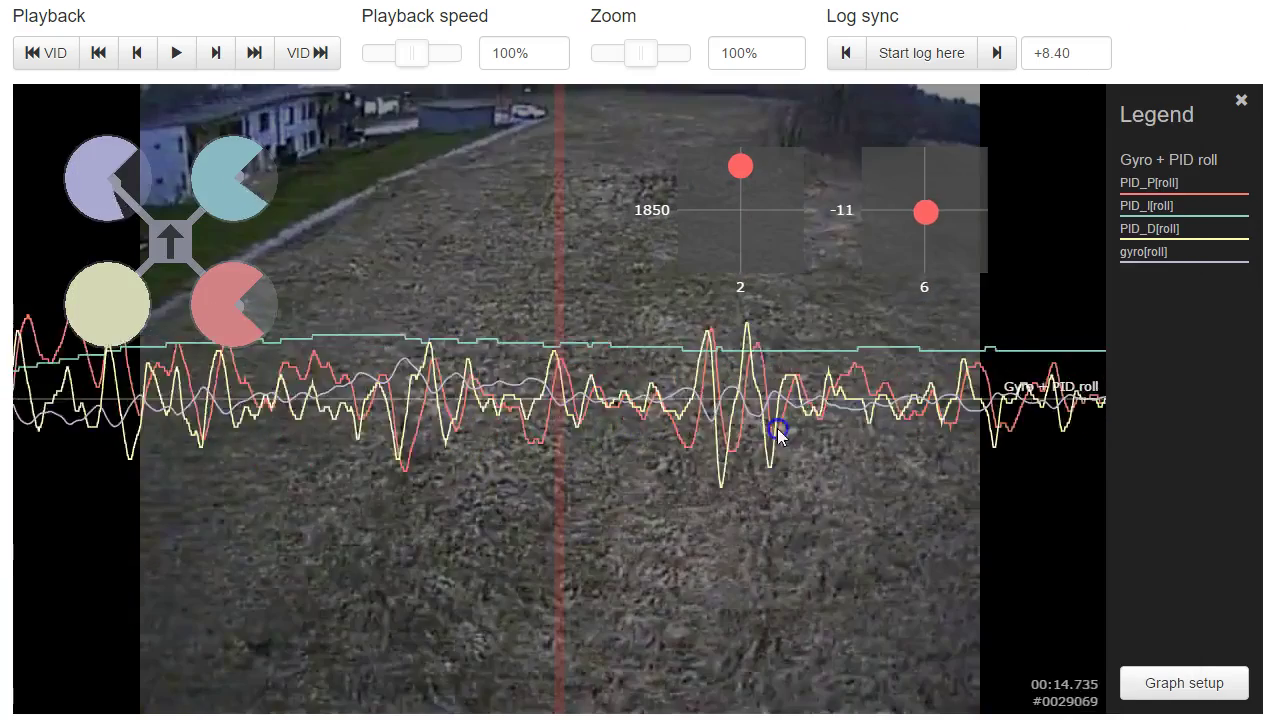
{"action": "left_click_drag", "start_coordinate": [977, 440], "coordinate": [1279, 446]}
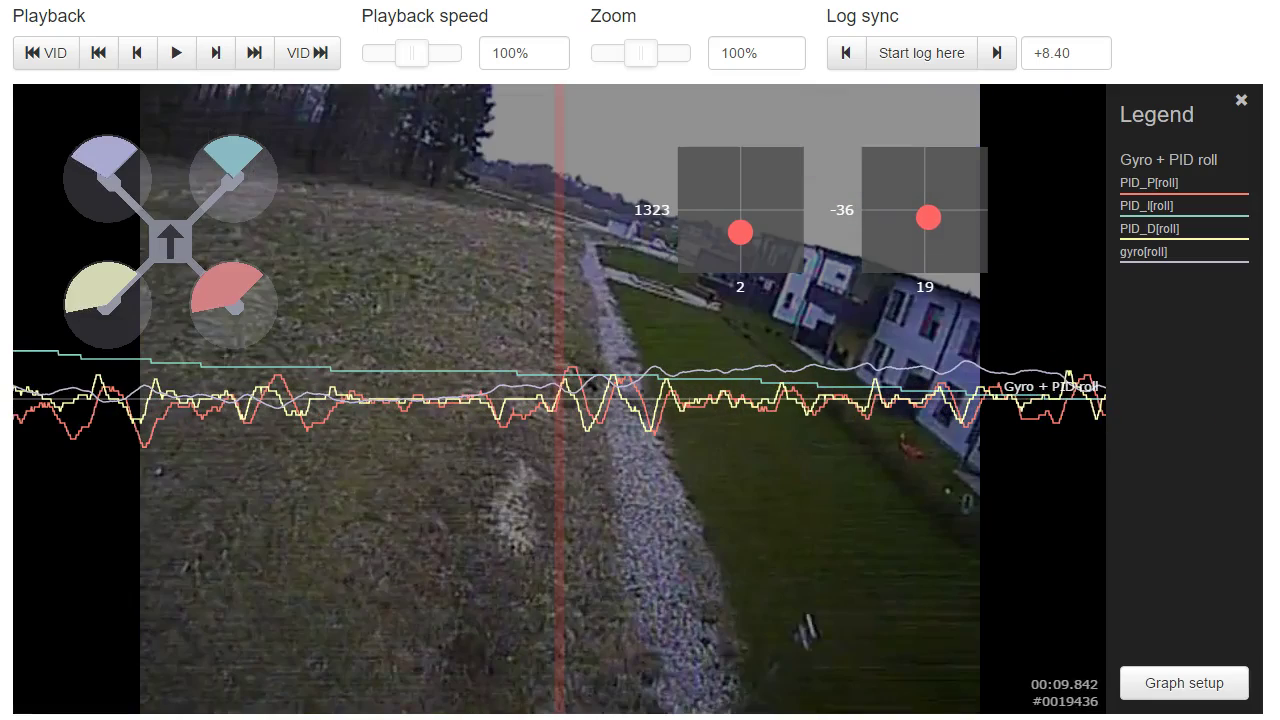
{"action": "key", "text": "Left"}
{"action": "key", "text": "Left"}
{"action": "key", "text": "Left"}
{"action": "key", "text": "Left"}
{"action": "key", "text": "Left"}
{"action": "key", "text": "Left"}
{"action": "key", "text": "Left"}
{"action": "key", "text": "Left"}
{"action": "key", "text": "Left"}
{"action": "key", "text": "Left"}
{"action": "key", "text": "Left"}
{"action": "key", "text": "Left"}
{"action": "key", "text": "Left"}
{"action": "key", "text": "Left"}
{"action": "key", "text": "Left"}
{"action": "key", "text": "Left"}
{"action": "key", "text": "Left"}
{"action": "key", "text": "Left"}
{"action": "key", "text": "Left"}
{"action": "key", "text": "Left"}
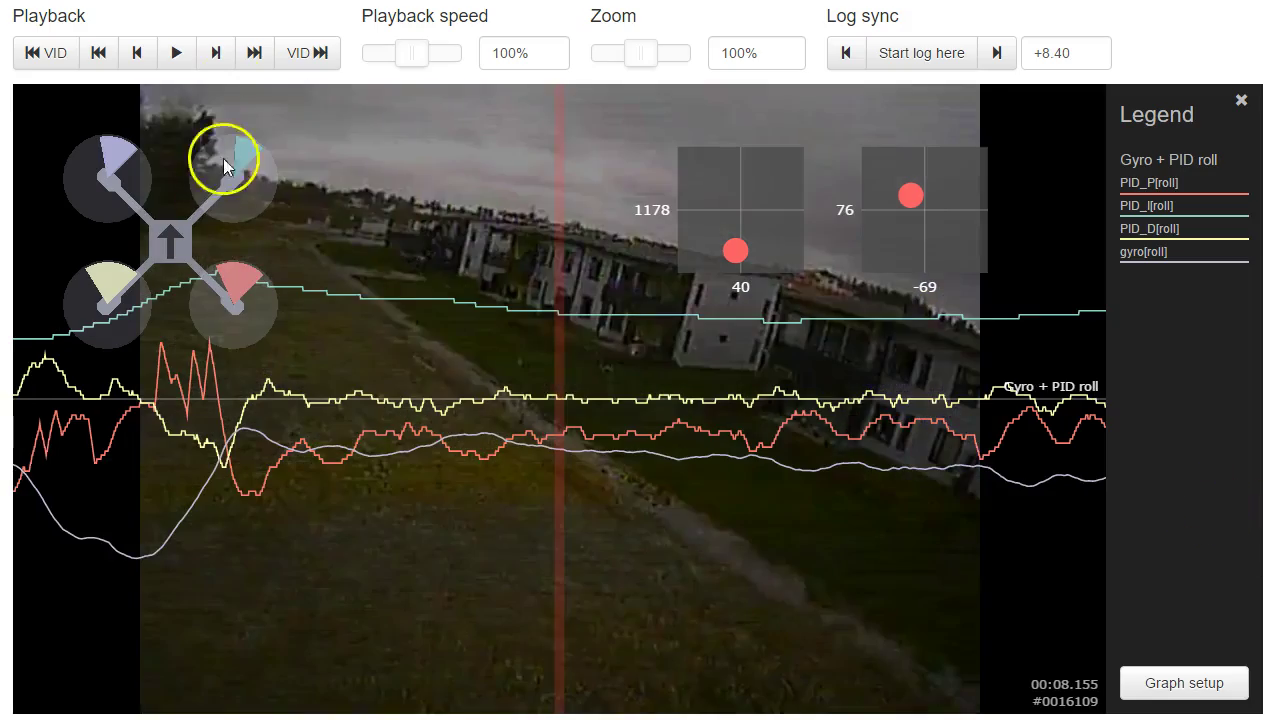
{"action": "left_click", "coordinate": [184, 55]}
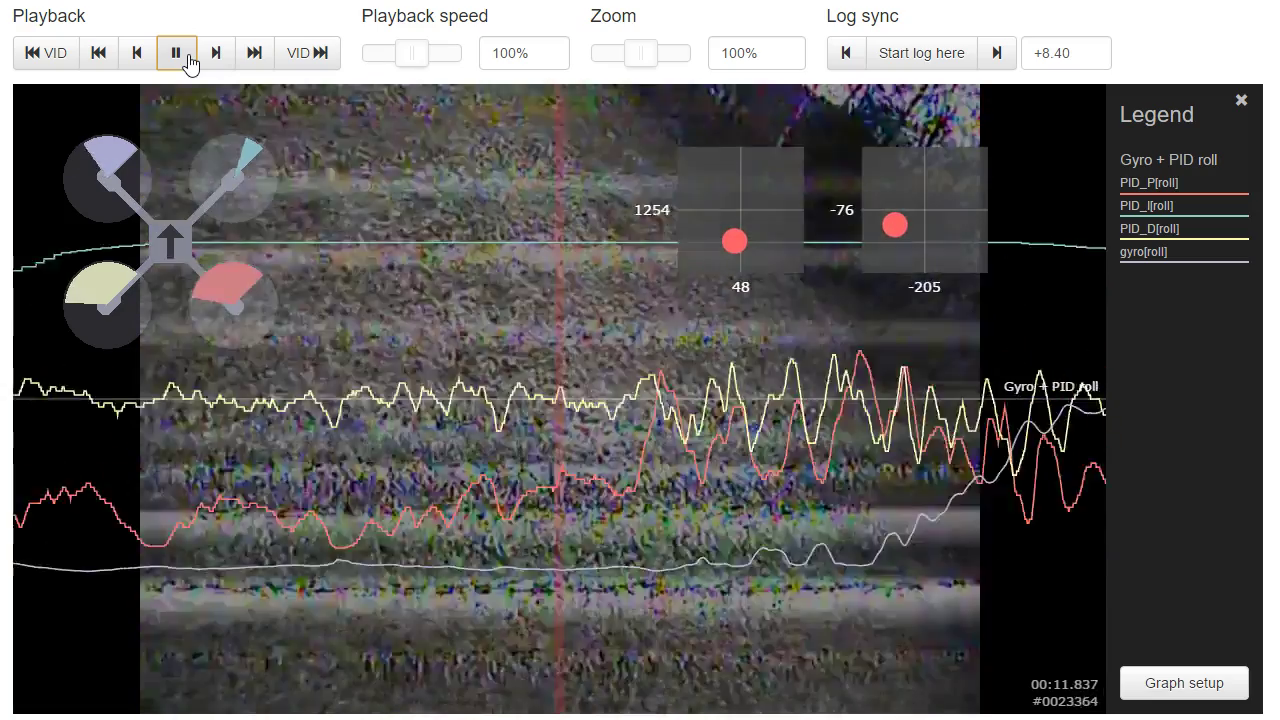
{"action": "left_click", "coordinate": [190, 62]}
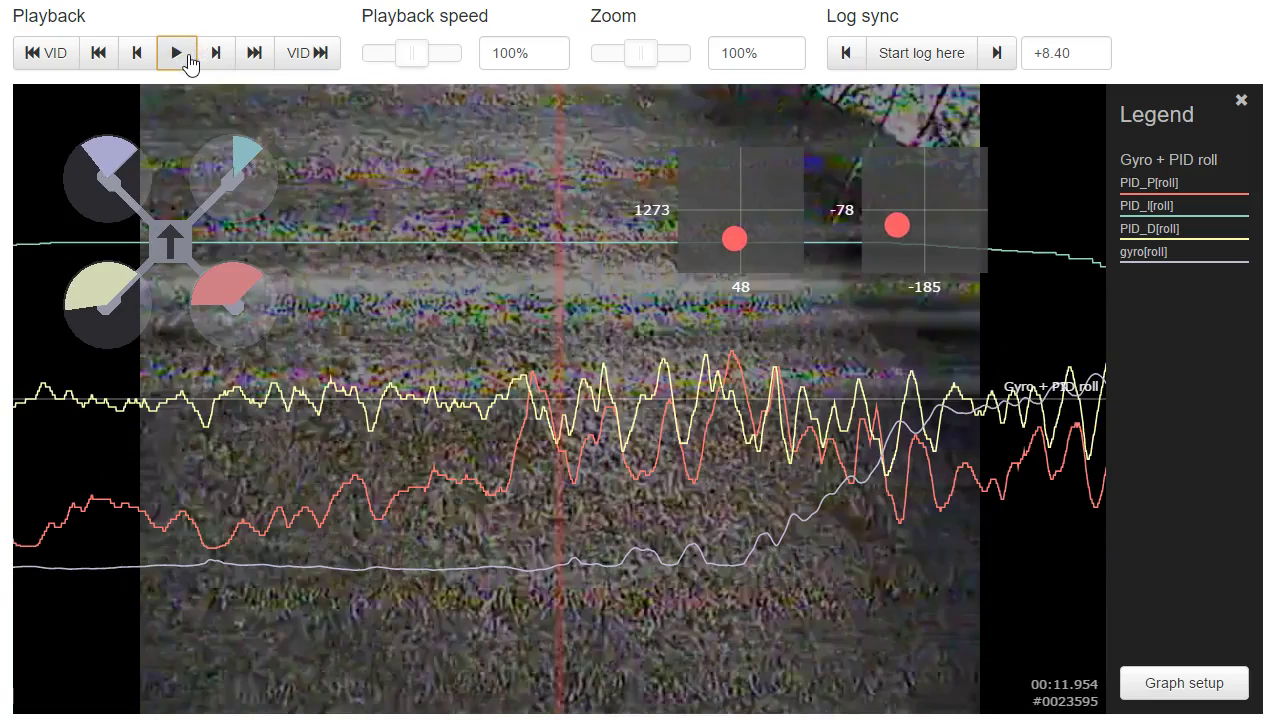
{"action": "left_click", "coordinate": [190, 62]}
{"action": "left_click", "coordinate": [190, 62]}
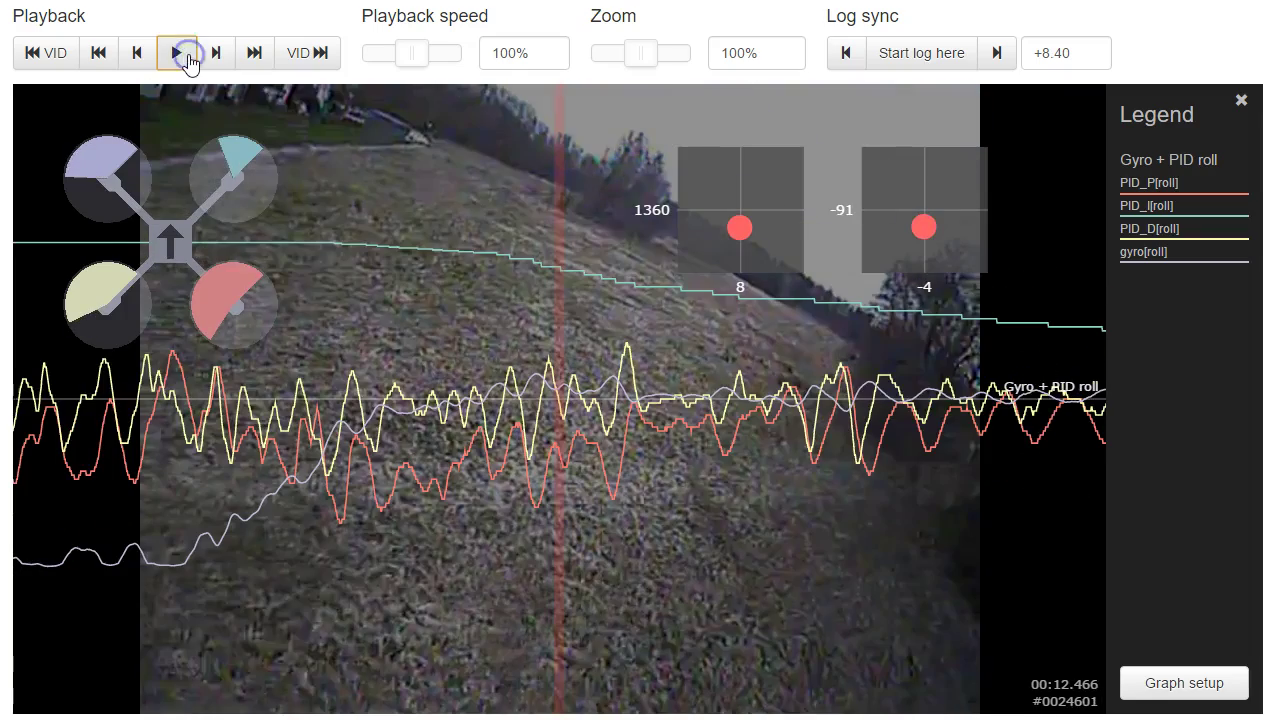
Replay the roll traces with video from about 11.9 s, pausing near 14.6 s.
{"action": "left_click_drag", "start_coordinate": [497, 362], "coordinate": [1103, 357]}
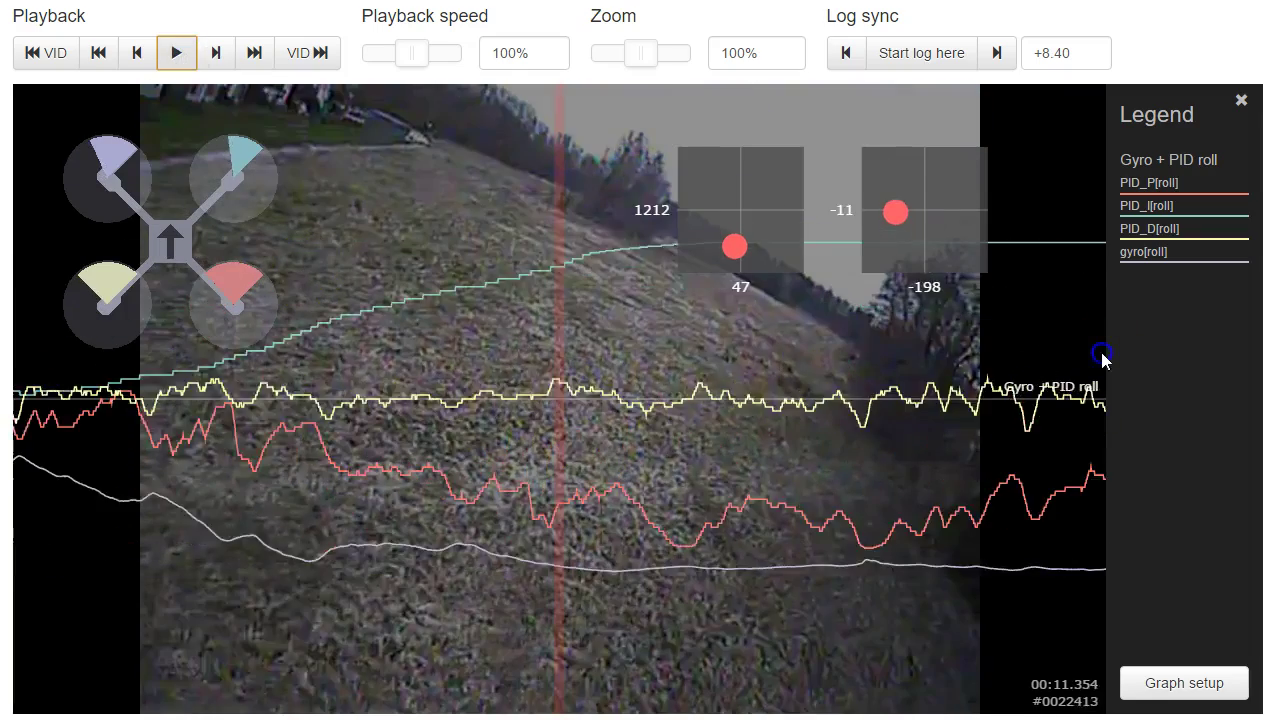
{"action": "left_click", "coordinate": [180, 60]}
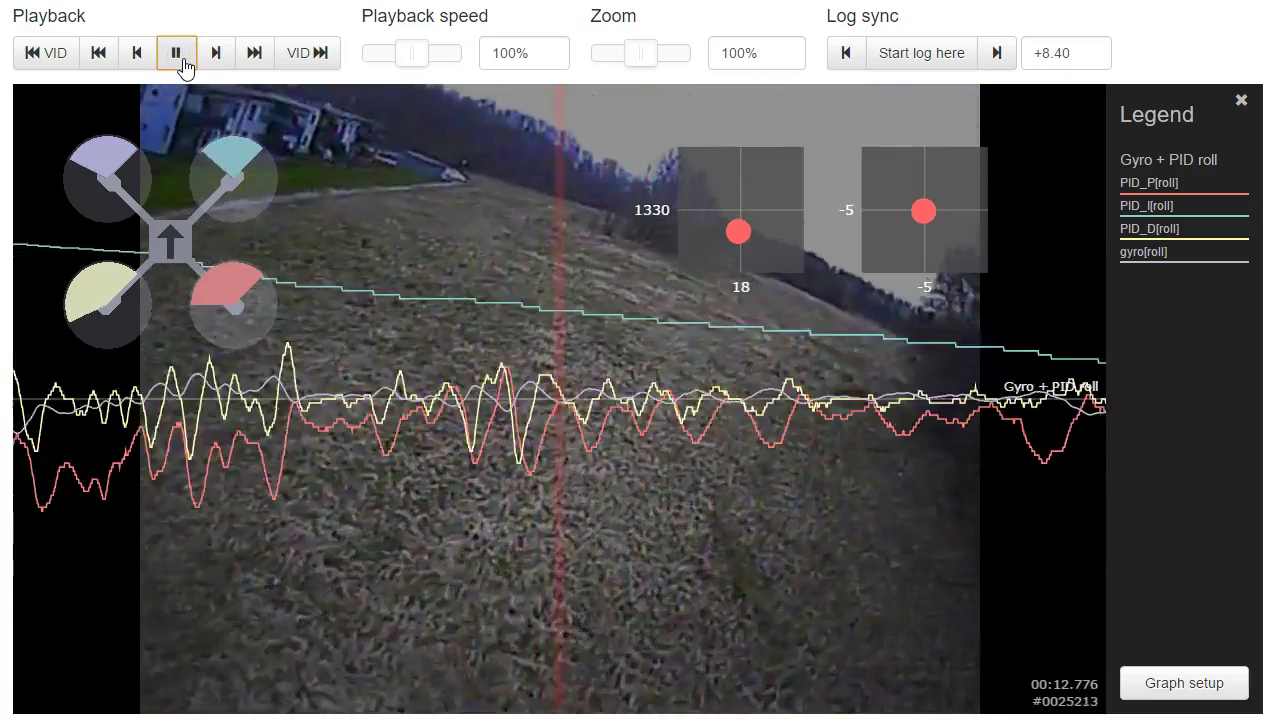
{"action": "left_click", "coordinate": [180, 60]}
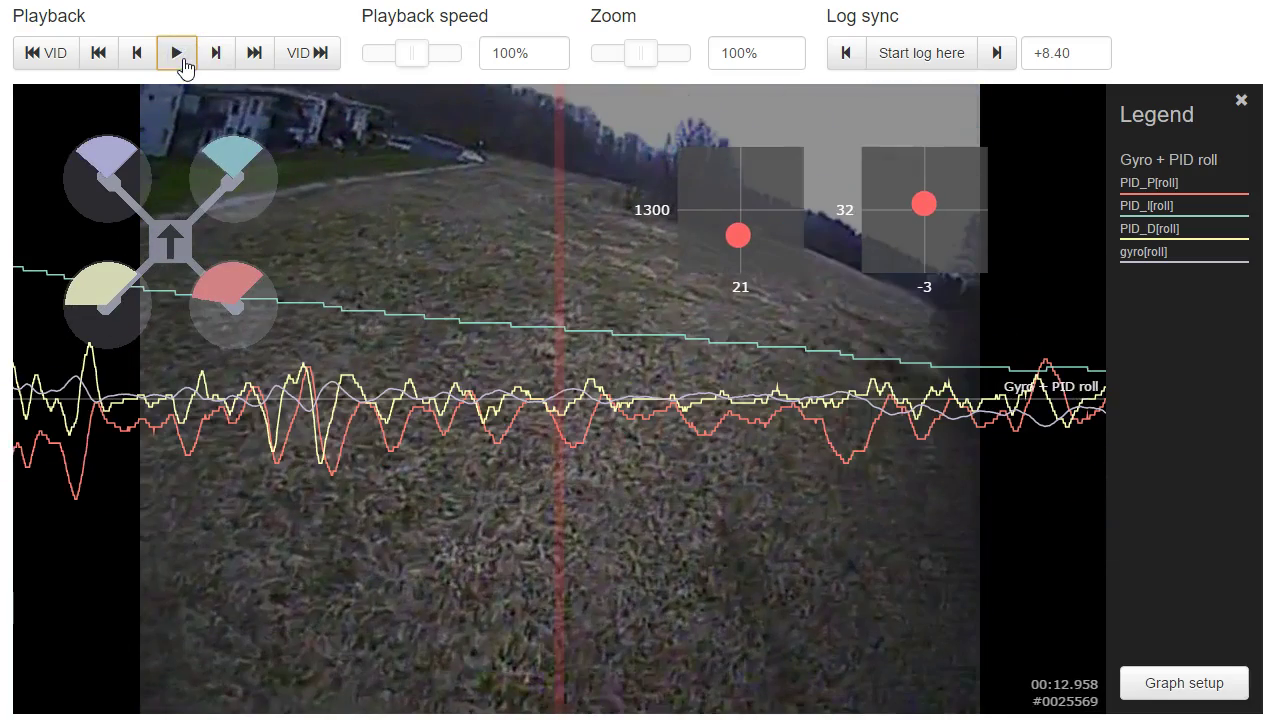
{"action": "left_click_drag", "start_coordinate": [451, 503], "coordinate": [1051, 500]}
{"action": "left_click", "coordinate": [634, 443]}
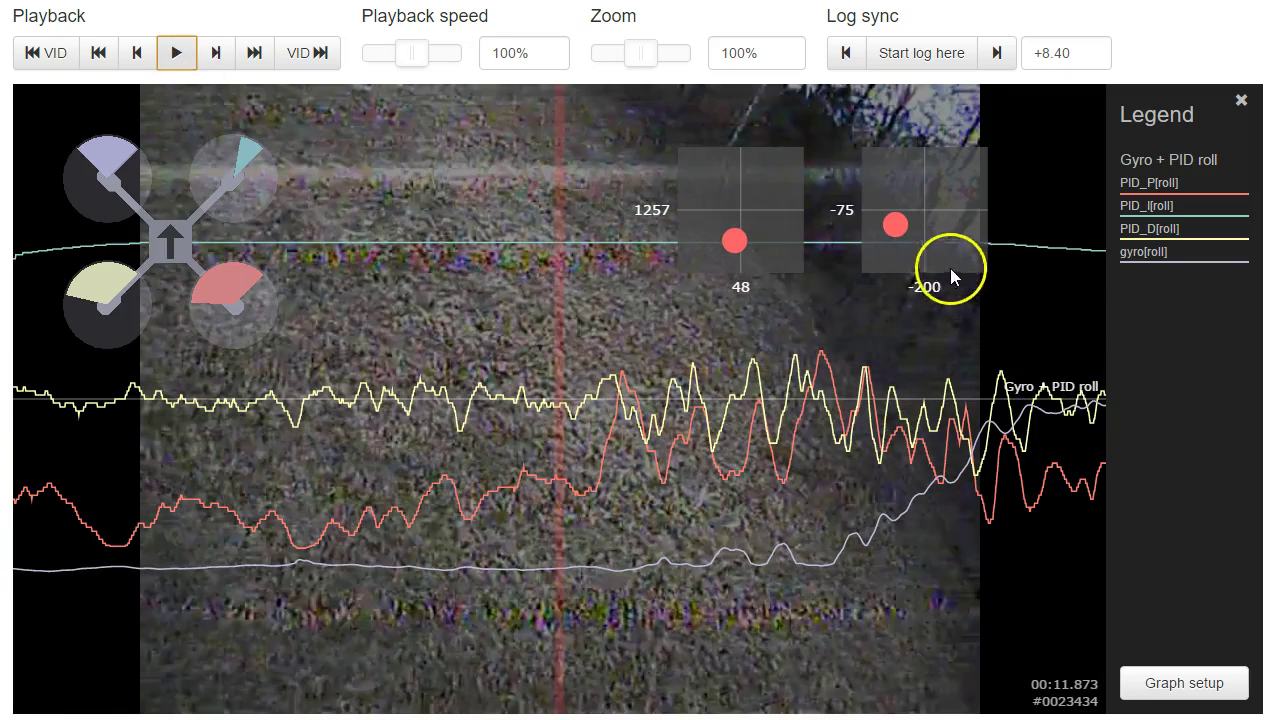
{"action": "left_click", "coordinate": [176, 53]}
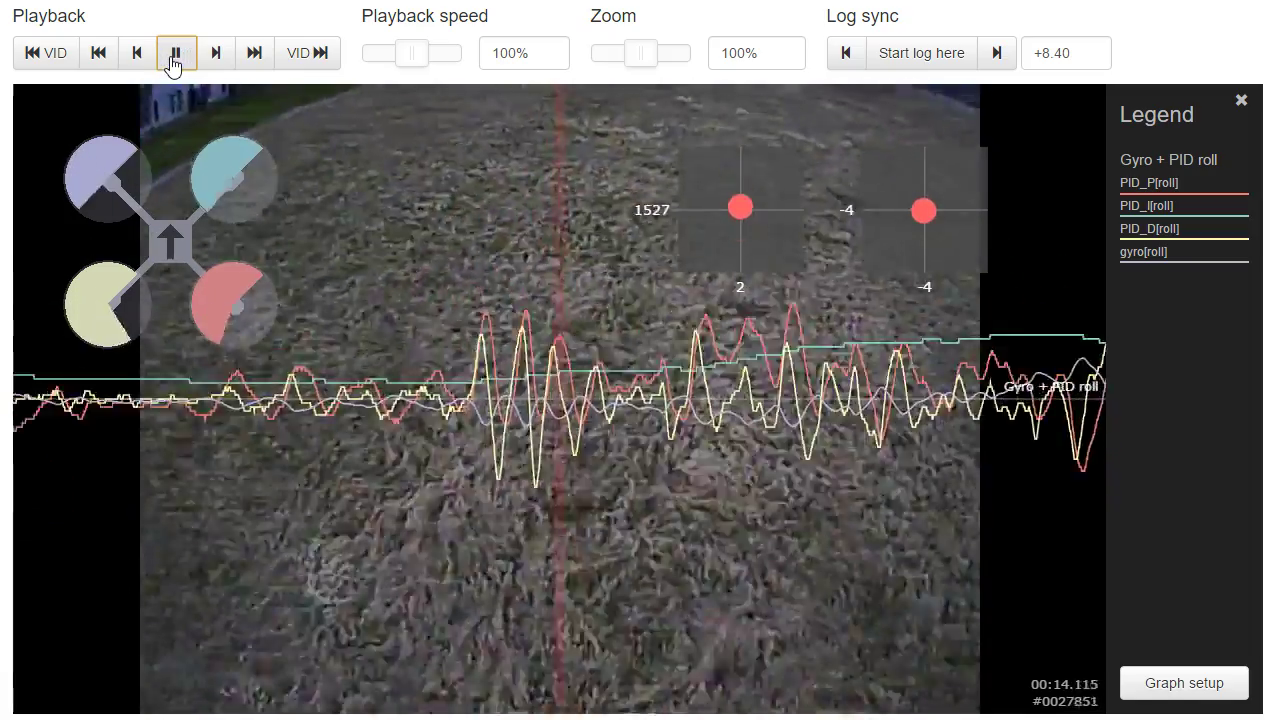
{"action": "left_click", "coordinate": [175, 53]}
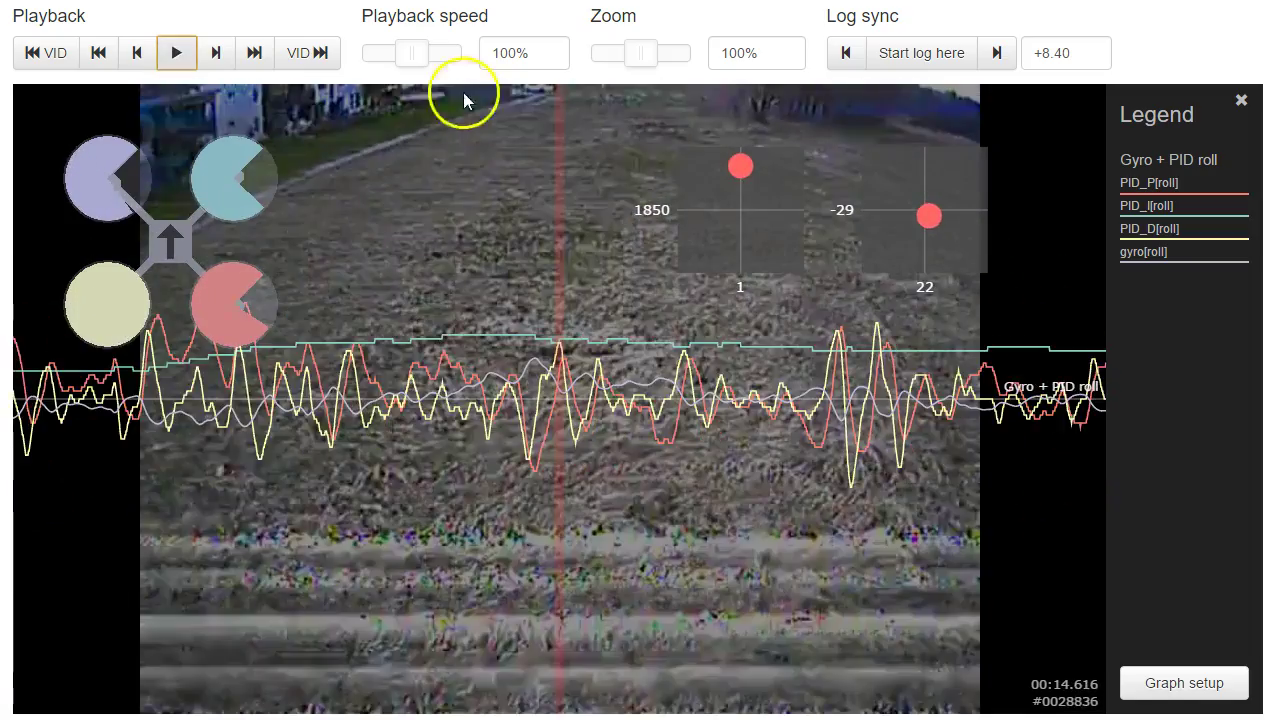
Set playback speed to 50% and play the roll section from about 12.3 s.
{"action": "left_click", "coordinate": [413, 54]}
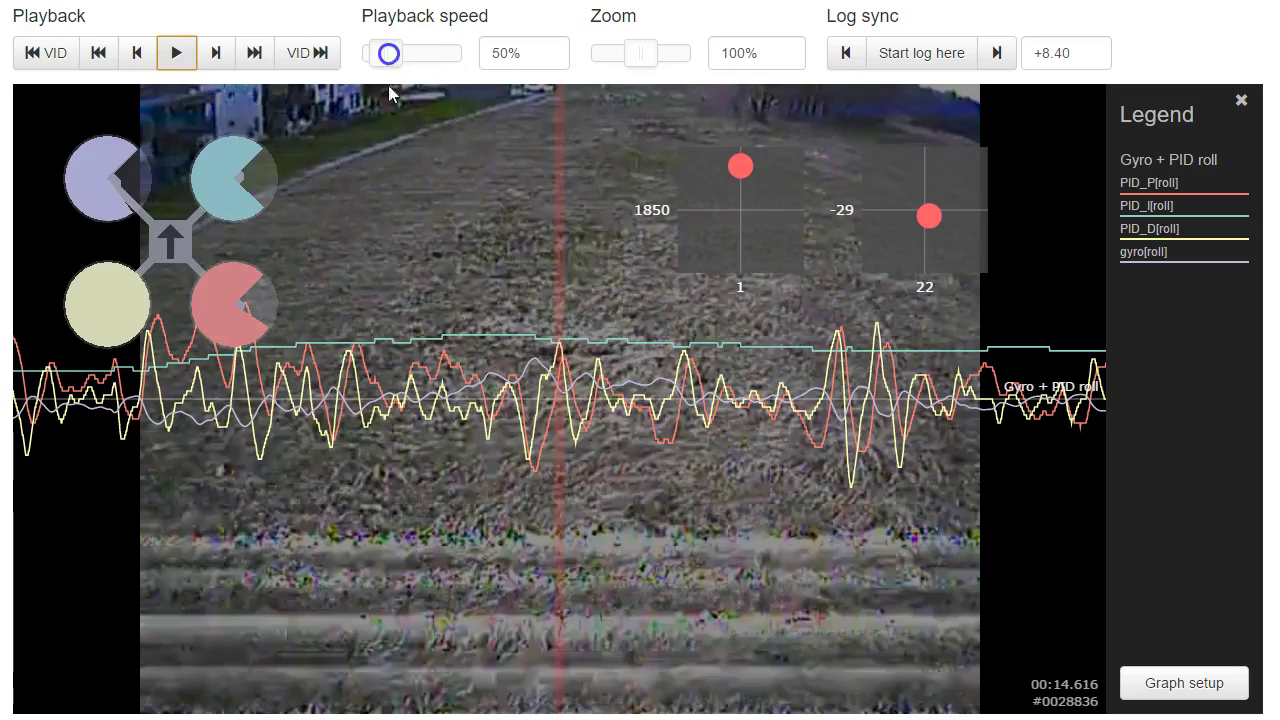
{"action": "left_click_drag", "start_coordinate": [390, 94], "coordinate": [871, 319]}
{"action": "left_click", "coordinate": [213, 192]}
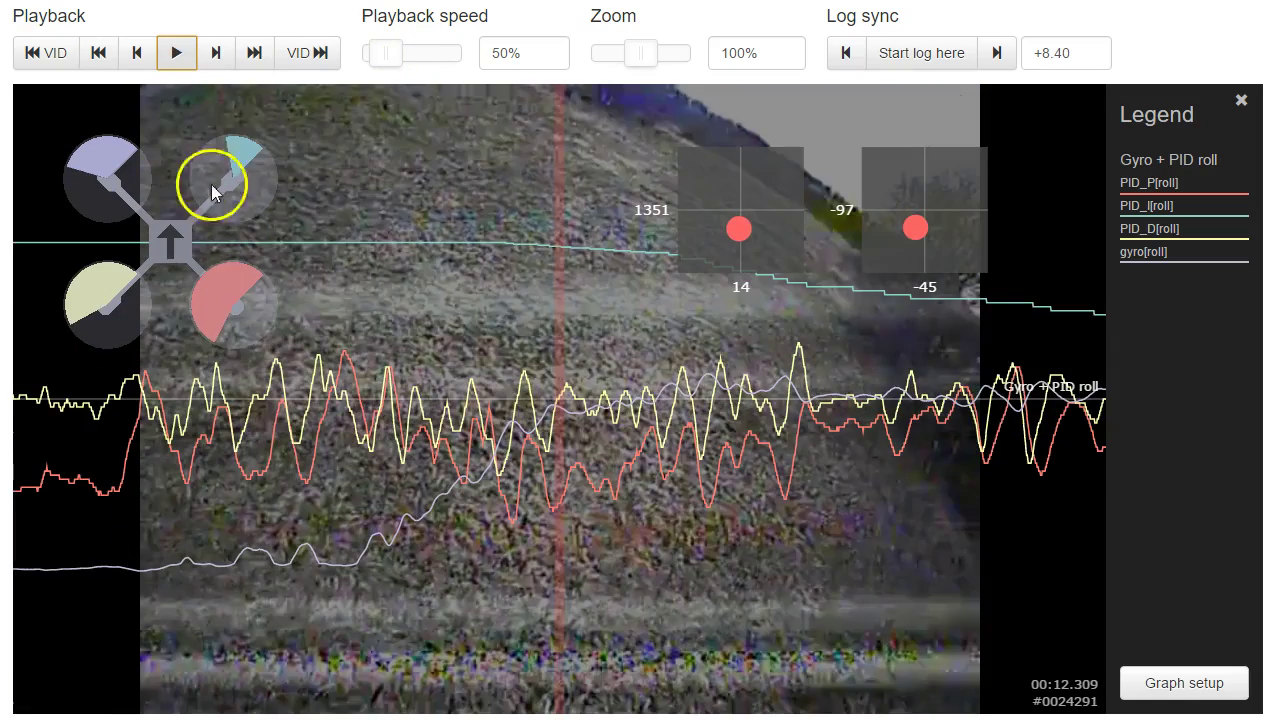
{"action": "left_click", "coordinate": [176, 60]}
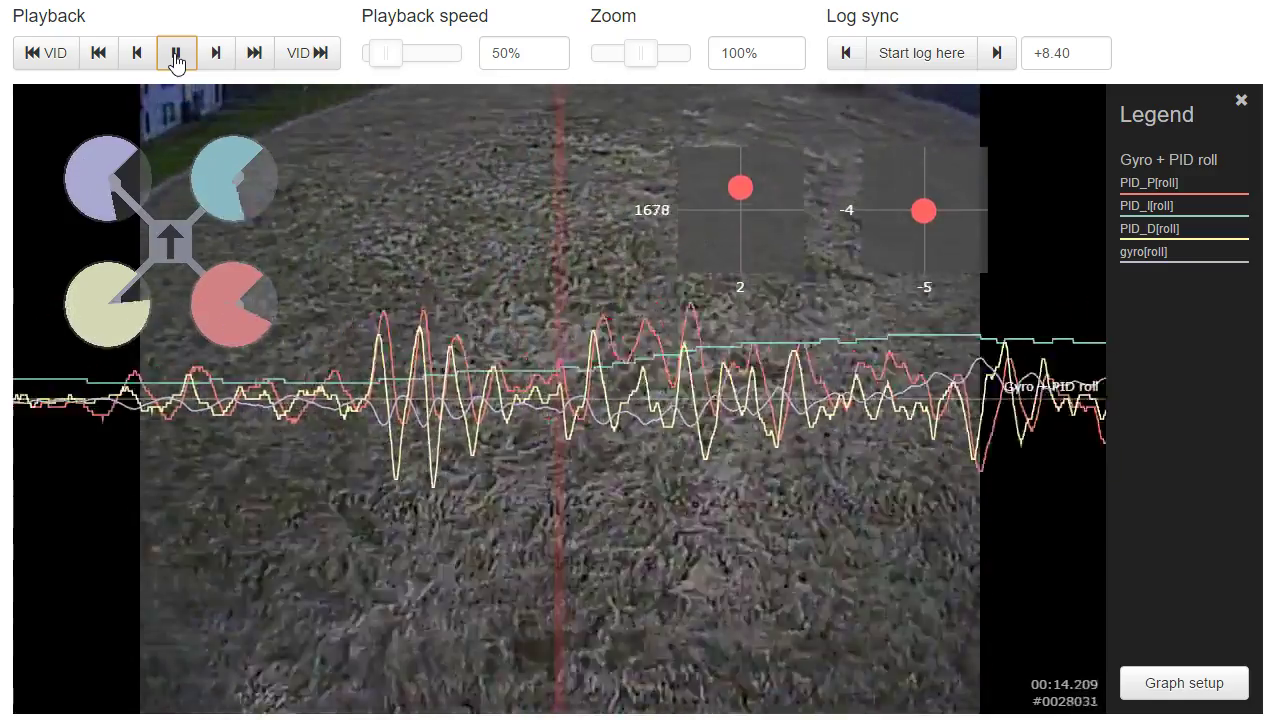
{"action": "left_click", "coordinate": [176, 60]}
Repeatedly rewind and rewatch the roll oscillation at half speed, finally 11.6 s to 13.7 s.
{"action": "left_click_drag", "start_coordinate": [391, 466], "coordinate": [1000, 466]}
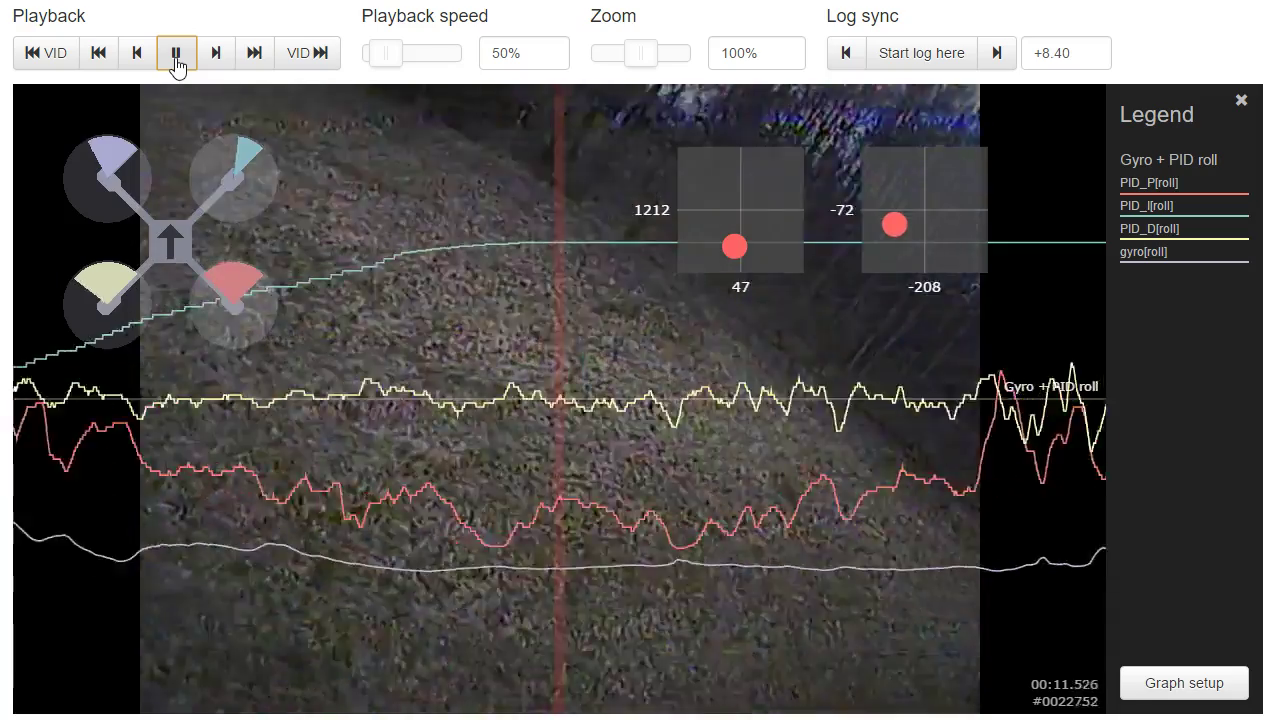
{"action": "left_click", "coordinate": [176, 63]}
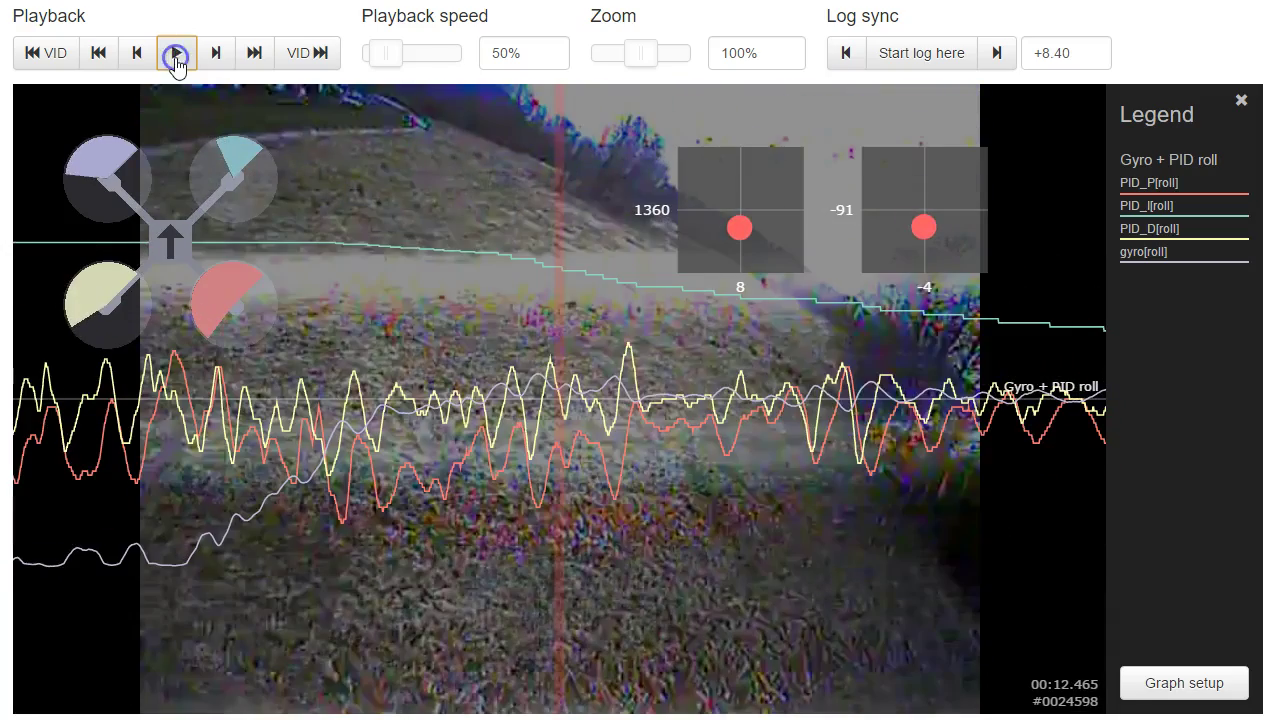
{"action": "left_click", "coordinate": [562, 236]}
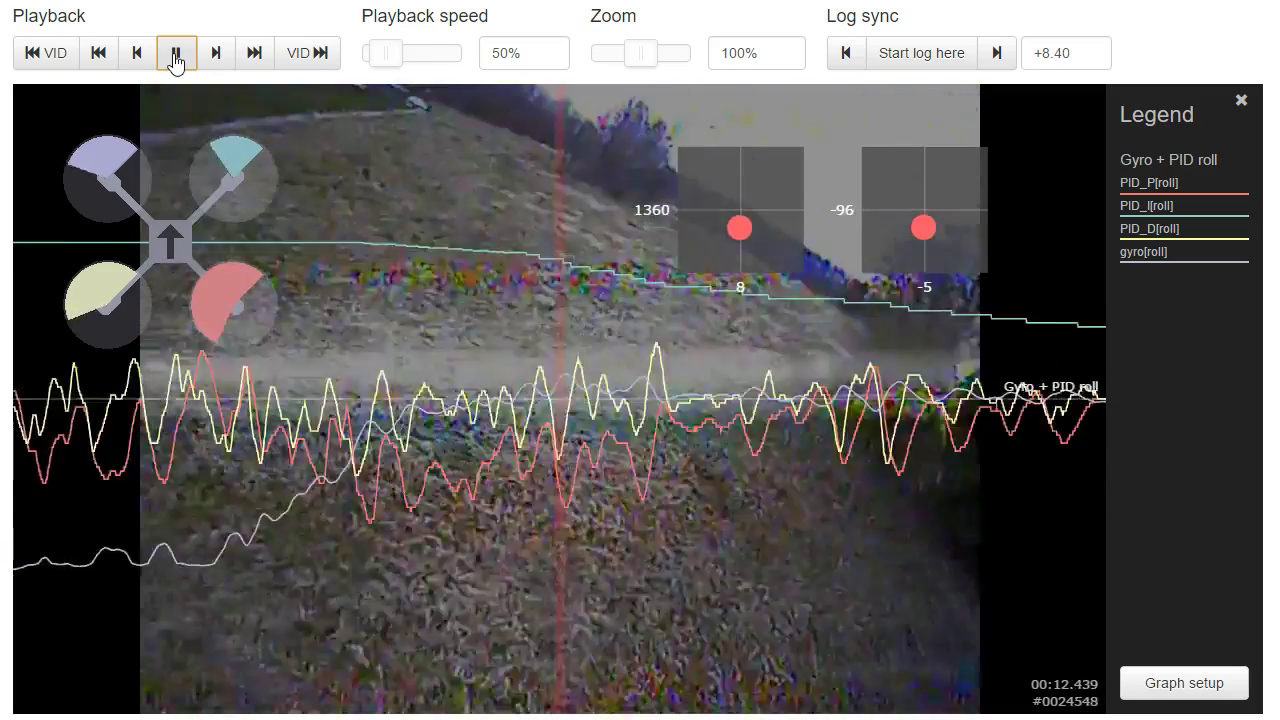
{"action": "left_click", "coordinate": [176, 54]}
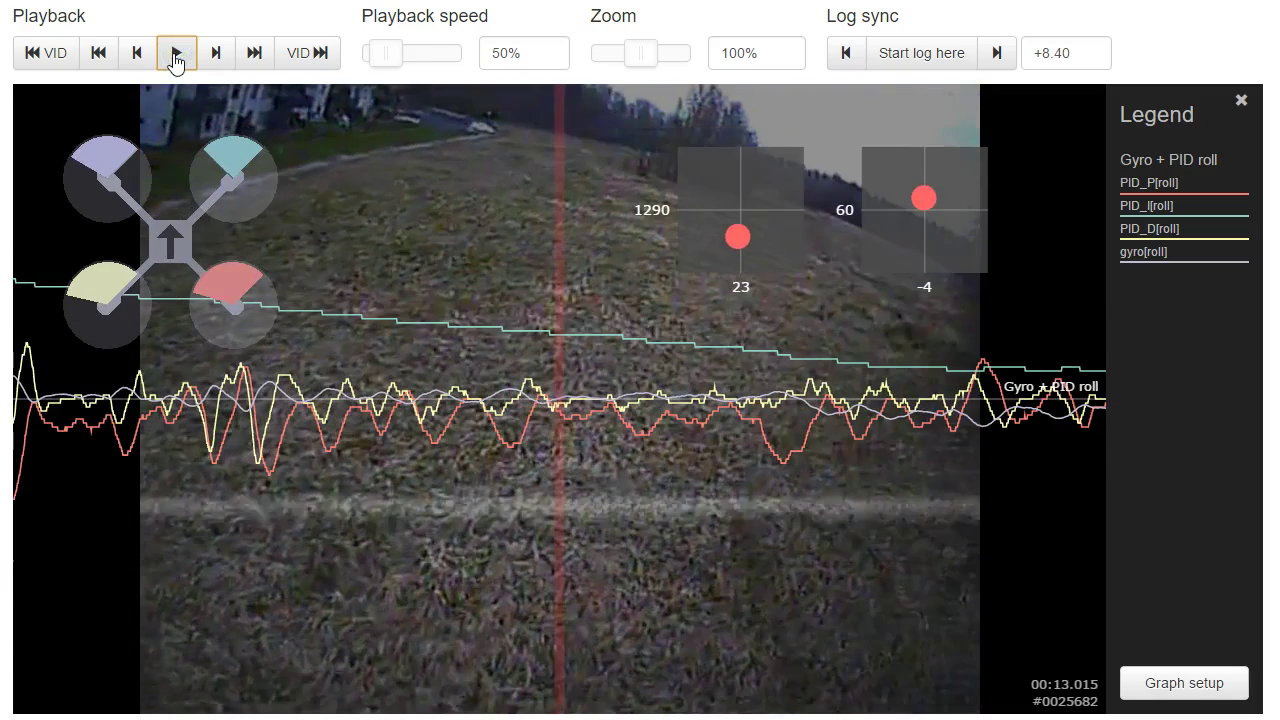
{"action": "left_click_drag", "start_coordinate": [440, 425], "coordinate": [275, 50]}
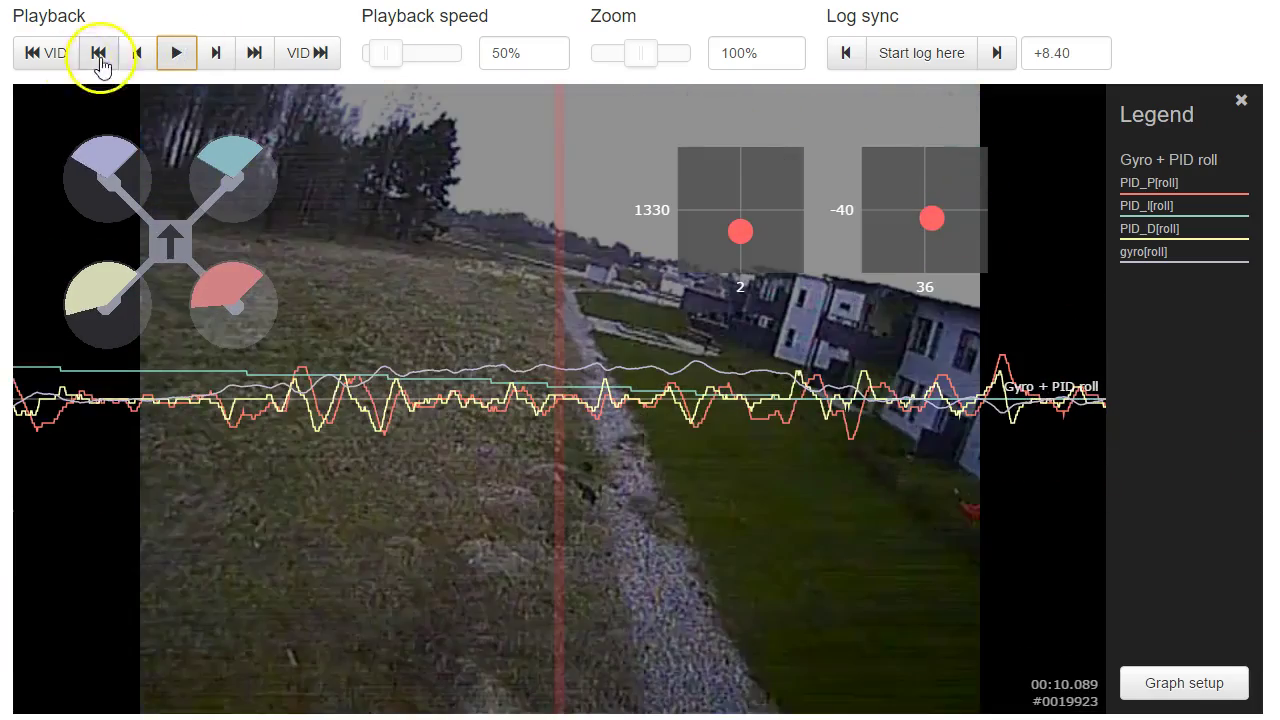
{"action": "left_click", "coordinate": [182, 60]}
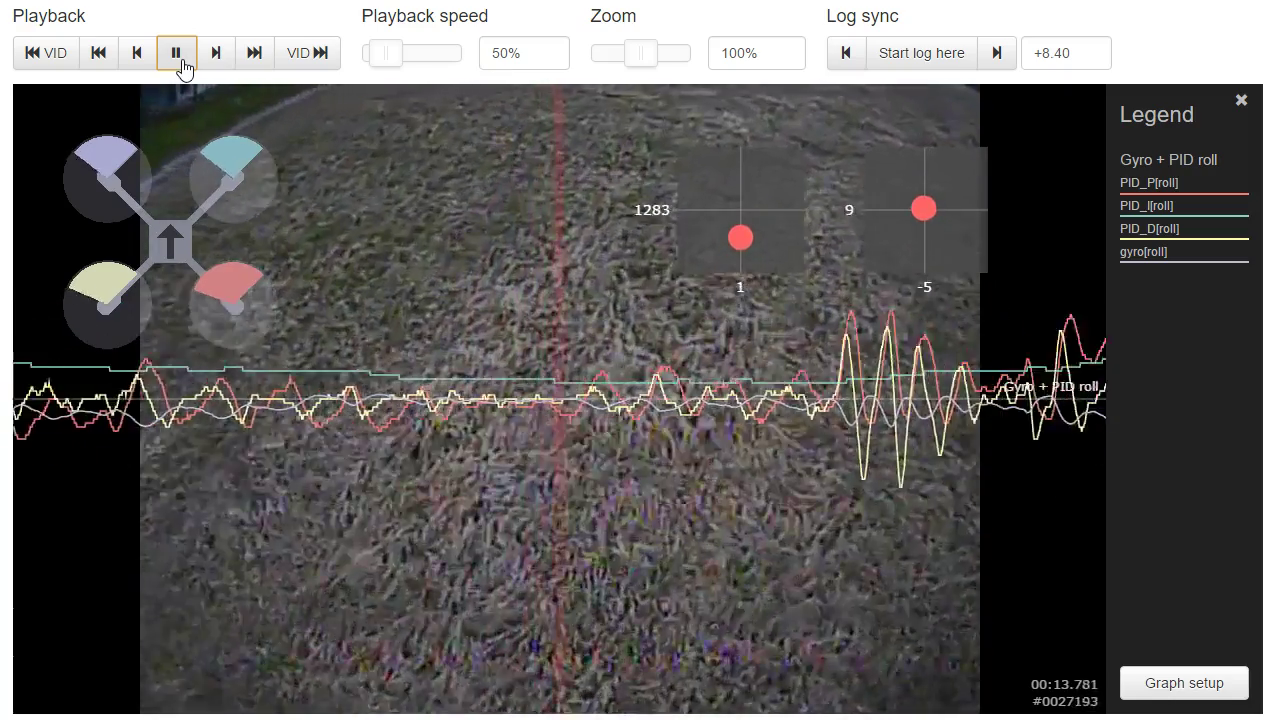
{"action": "left_click", "coordinate": [182, 60]}
{"action": "left_click_drag", "start_coordinate": [240, 400], "coordinate": [765, 400]}
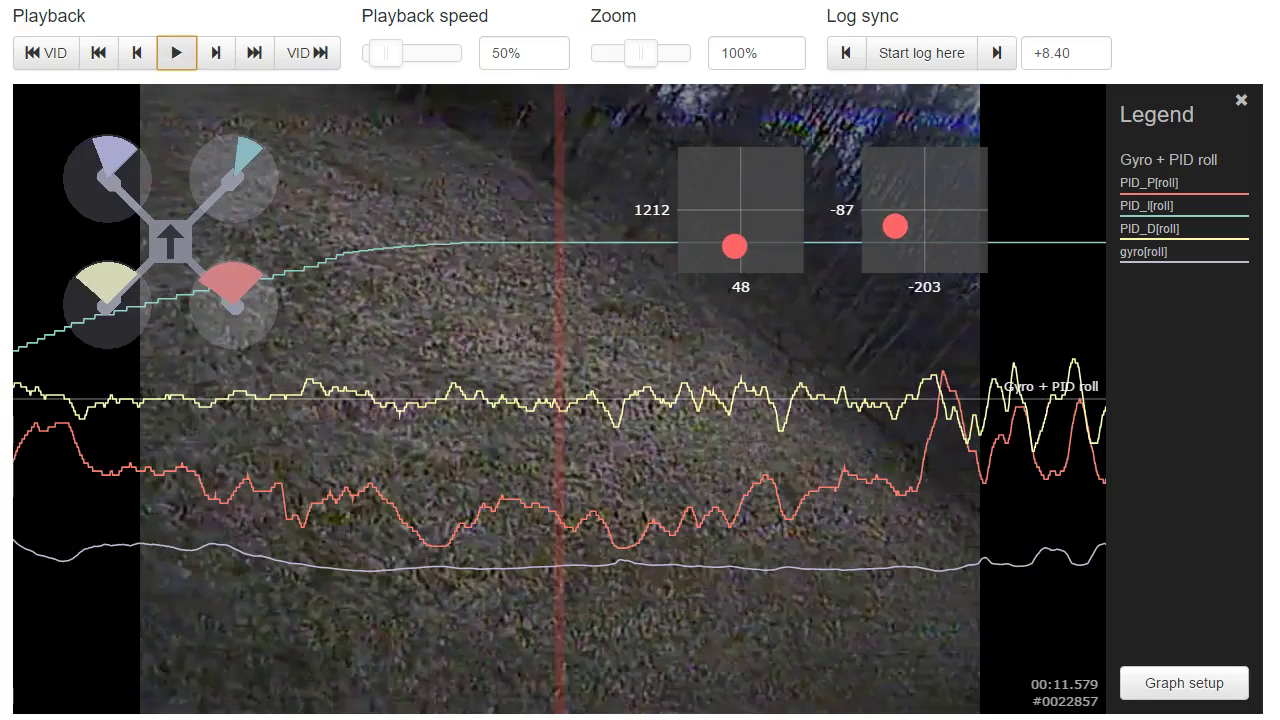
{"action": "left_click", "coordinate": [185, 56]}
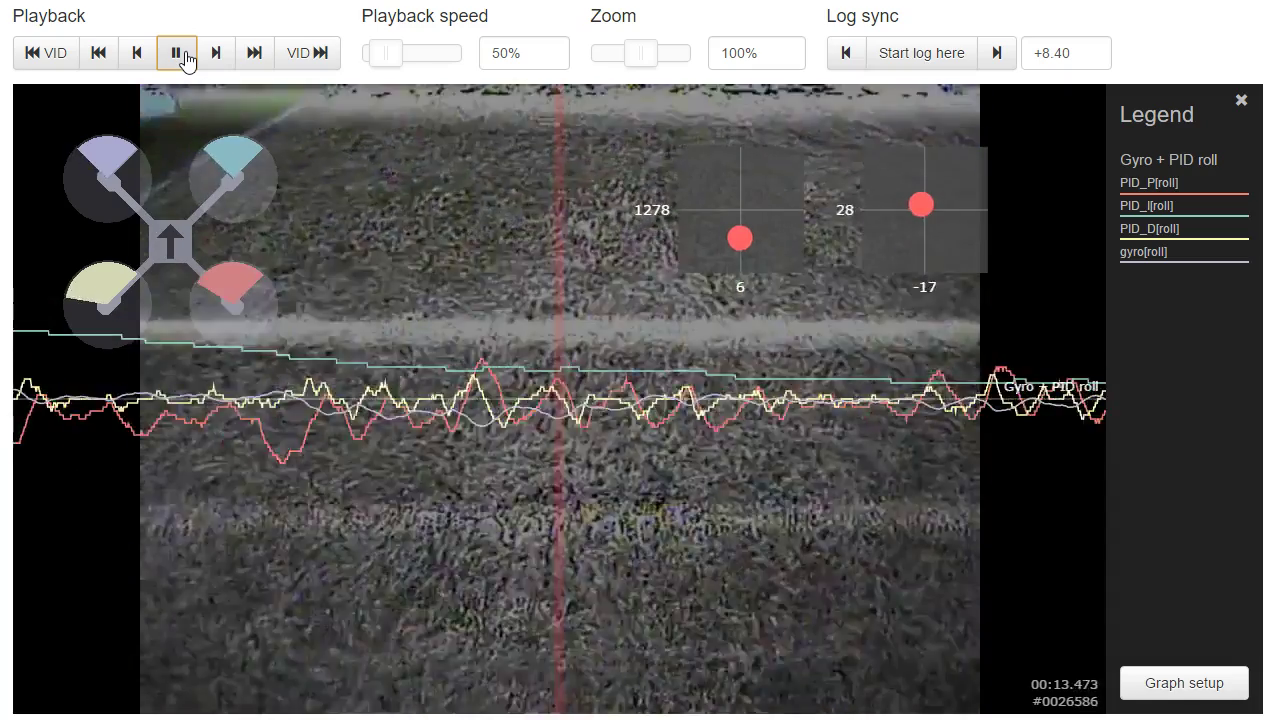
{"action": "left_click", "coordinate": [186, 58]}
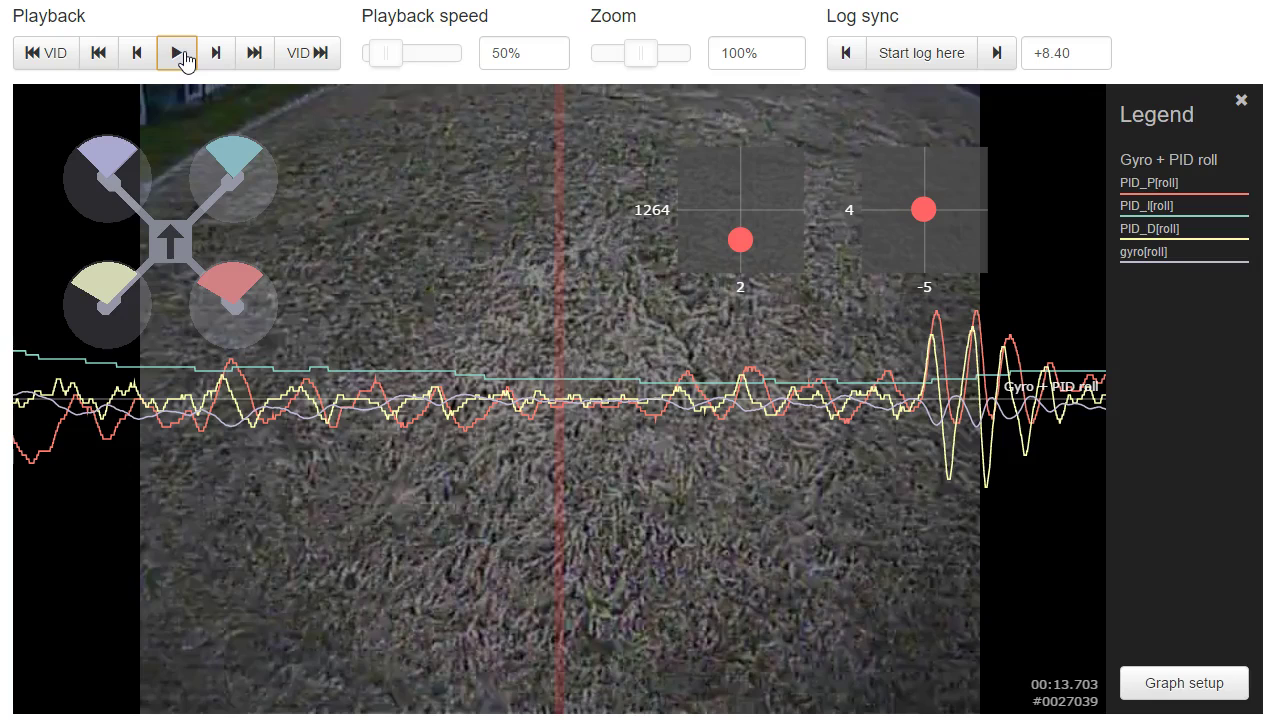
Scrub the roll traces back to about 11.7 s, then forward through 13 s to about 14 s.
{"action": "left_click_drag", "start_coordinate": [223, 349], "coordinate": [1016, 383]}
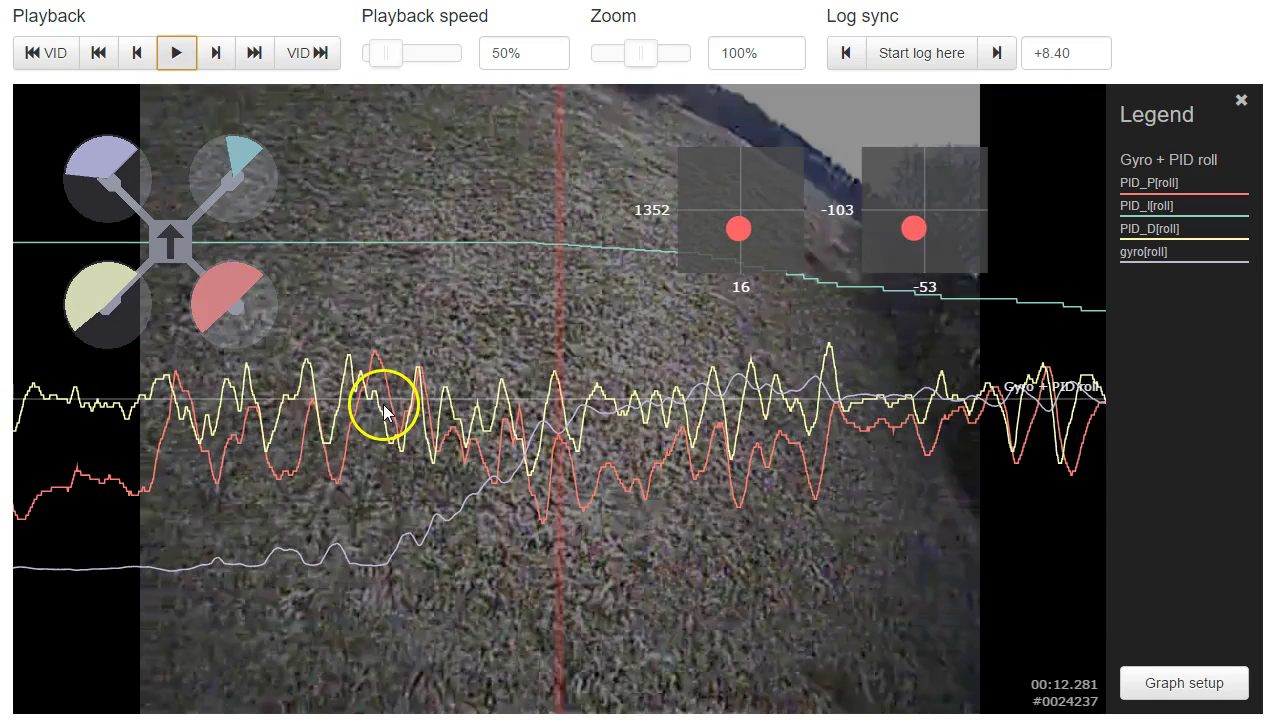
{"action": "left_click_drag", "start_coordinate": [383, 400], "coordinate": [737, 538]}
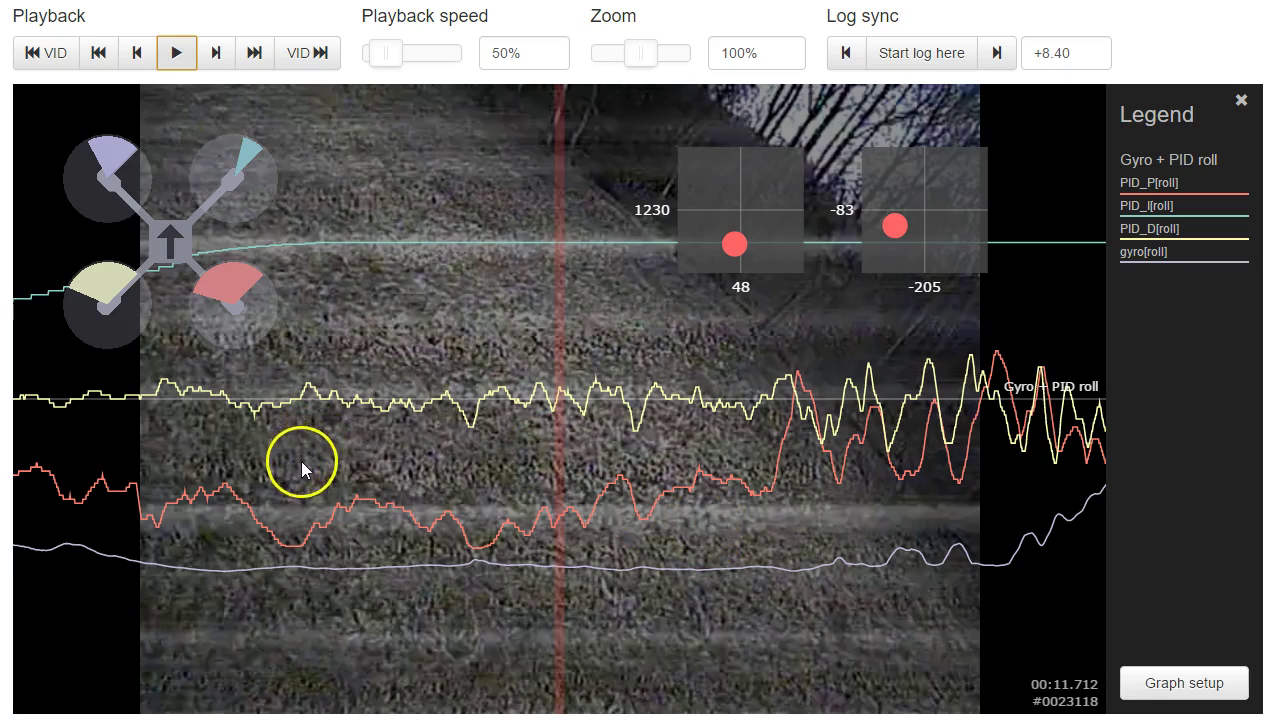
{"action": "left_click", "coordinate": [597, 569]}
{"action": "left_click_drag", "start_coordinate": [597, 569], "coordinate": [10, 545]}
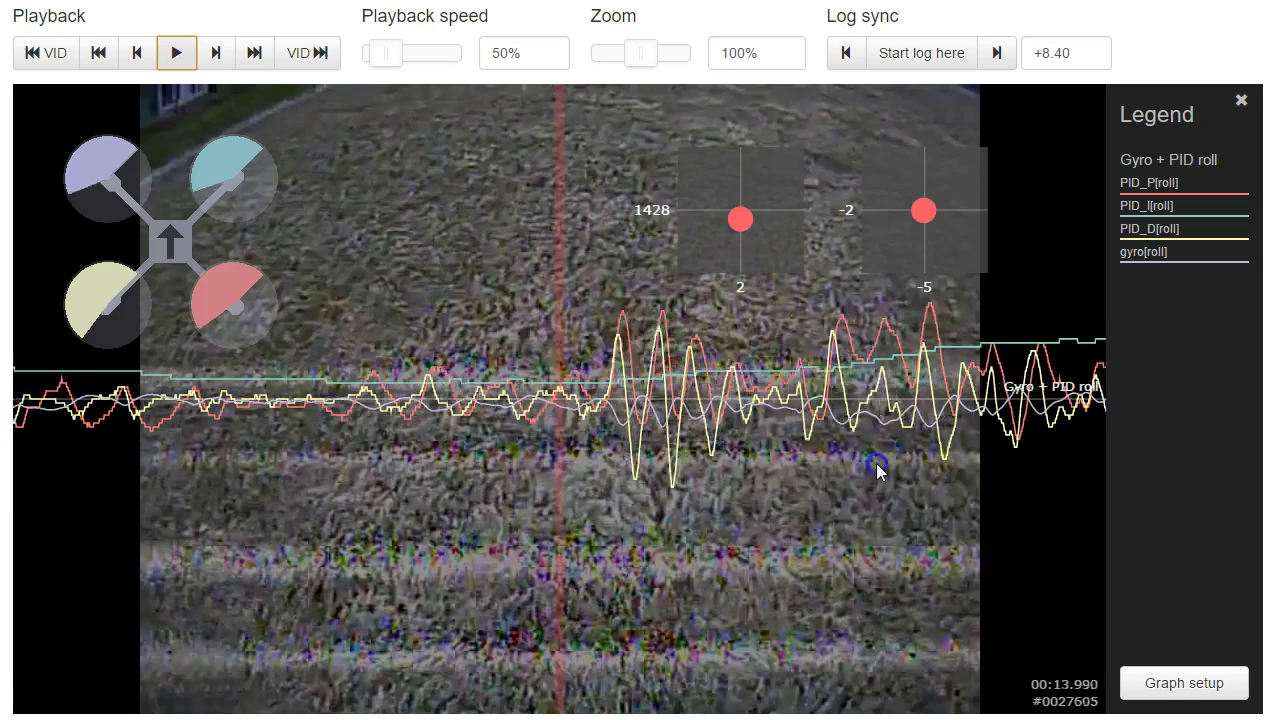
{"action": "mouse_move", "coordinate": [877, 466]}
{"action": "left_mouse_down"}
{"action": "mouse_move", "coordinate": [849, 466]}
{"action": "mouse_move", "coordinate": [900, 466]}
{"action": "left_mouse_up"}
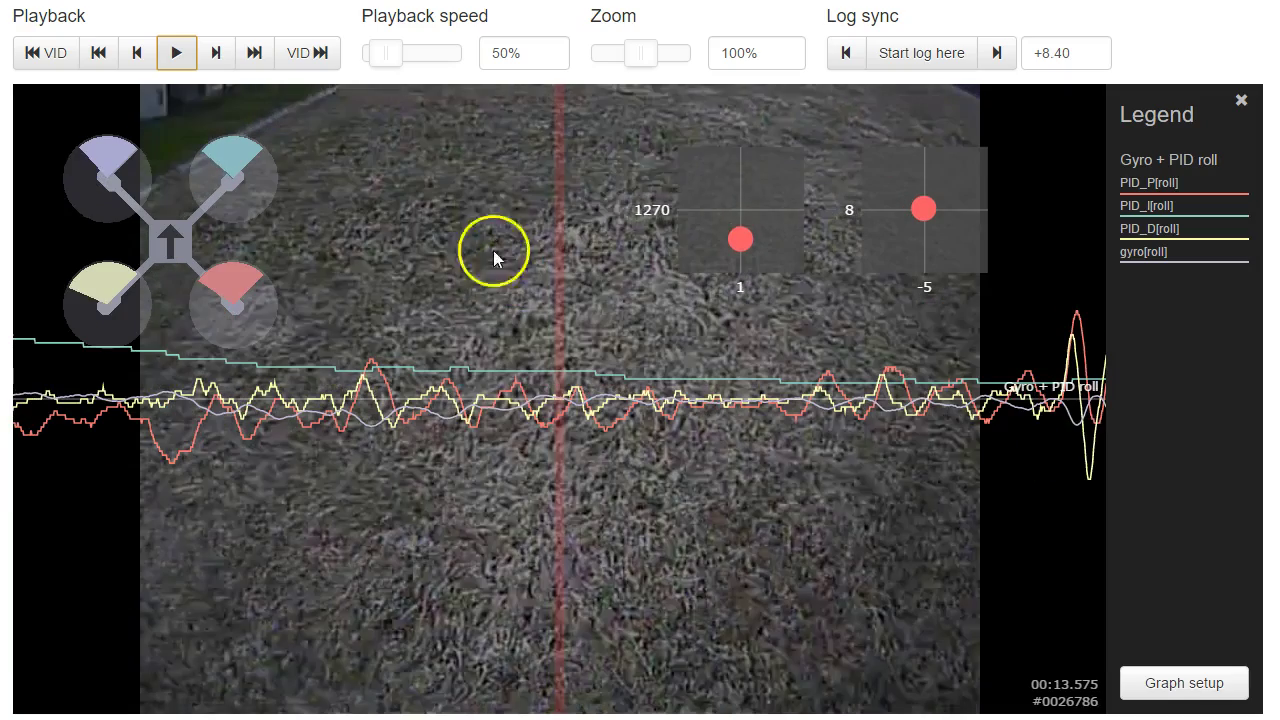
Play and pause through the roll oscillation bursts, scrubbing from 15.04 s to about 15.8 s.
{"action": "left_click", "coordinate": [180, 57]}
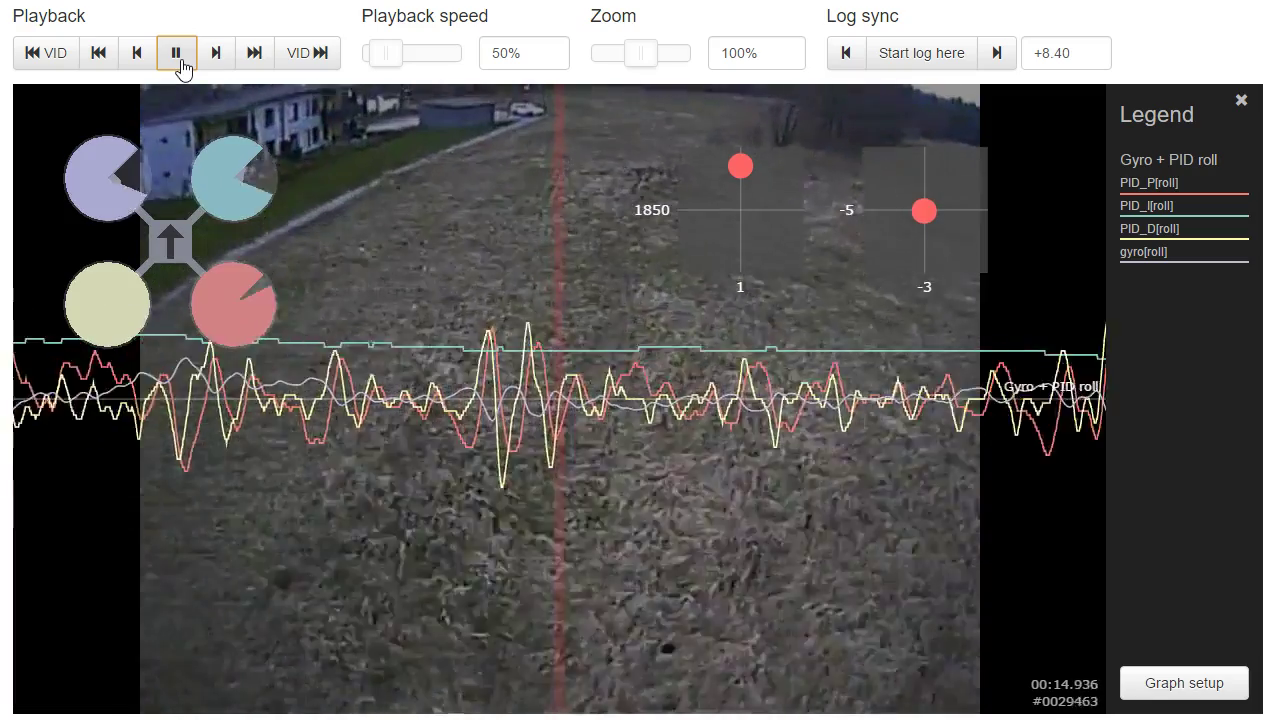
{"action": "left_click", "coordinate": [177, 53]}
{"action": "left_click_drag", "start_coordinate": [680, 370], "coordinate": [789, 523]}
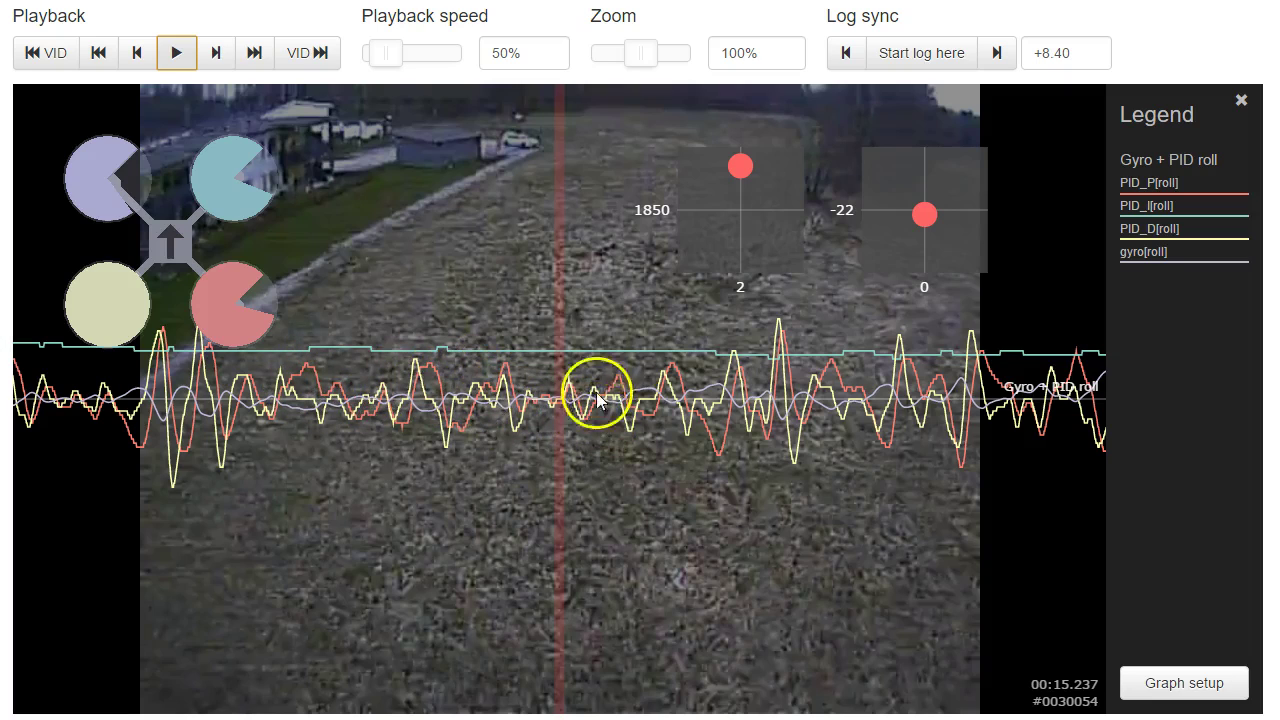
{"action": "left_click_drag", "start_coordinate": [640, 447], "coordinate": [707, 370]}
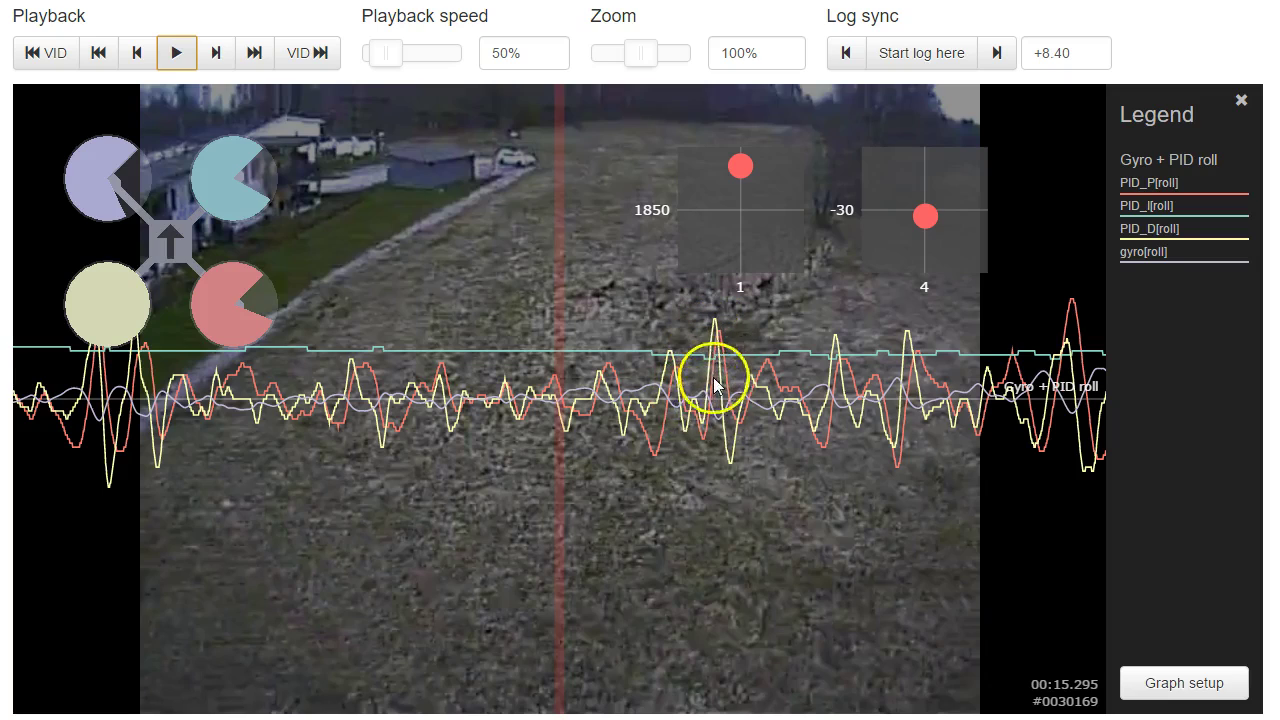
{"action": "left_click_drag", "start_coordinate": [860, 378], "coordinate": [600, 430]}
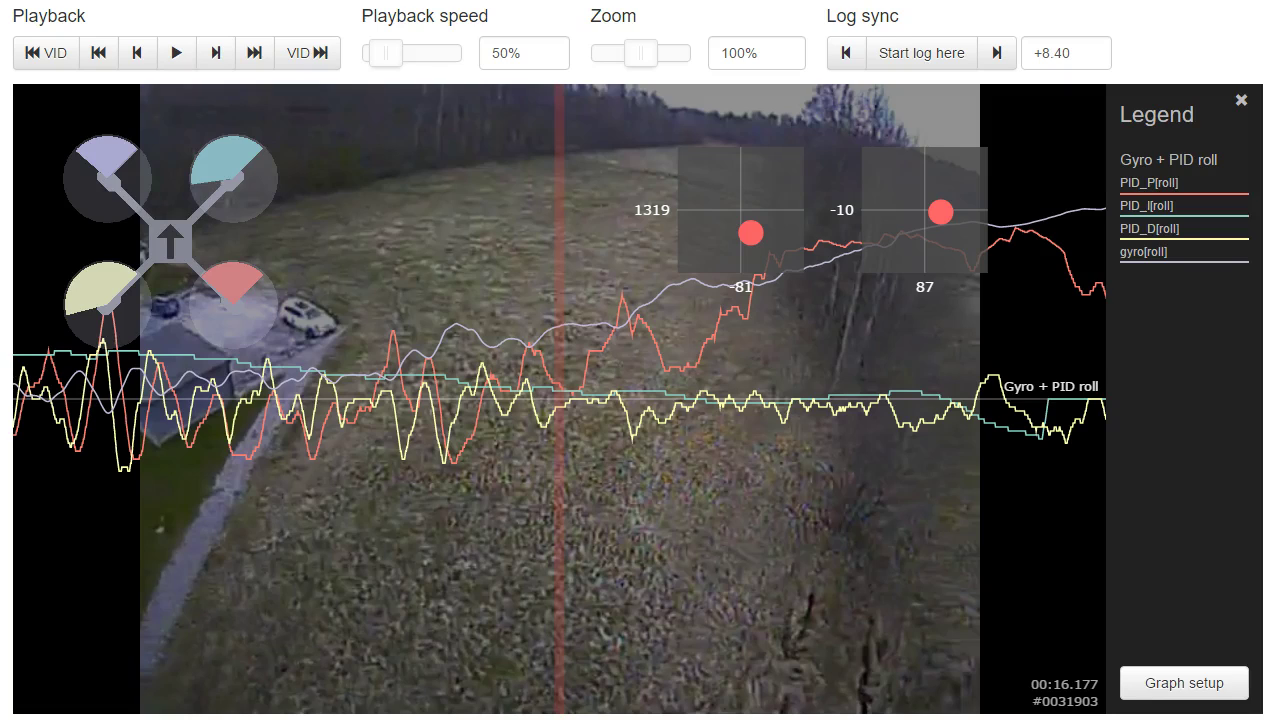
Rewind the log to about 15.5 s, where roll P and D oscillate densely.
{"action": "left_click_drag", "start_coordinate": [134, 600], "coordinate": [503, 580]}
{"action": "left_click", "coordinate": [481, 405]}
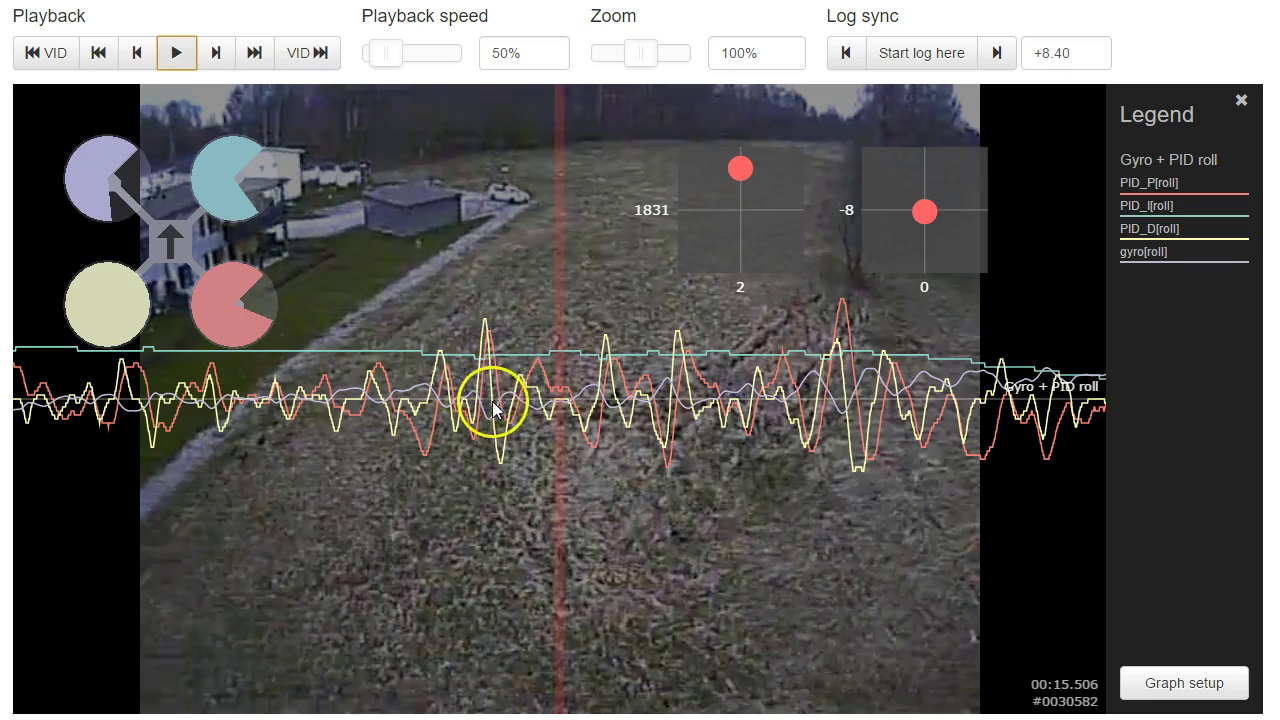
Scrub the roll traces against the video through 00:15.235 and 00:14.065 to 00:14.713.
{"action": "left_click_drag", "start_coordinate": [491, 408], "coordinate": [508, 434]}
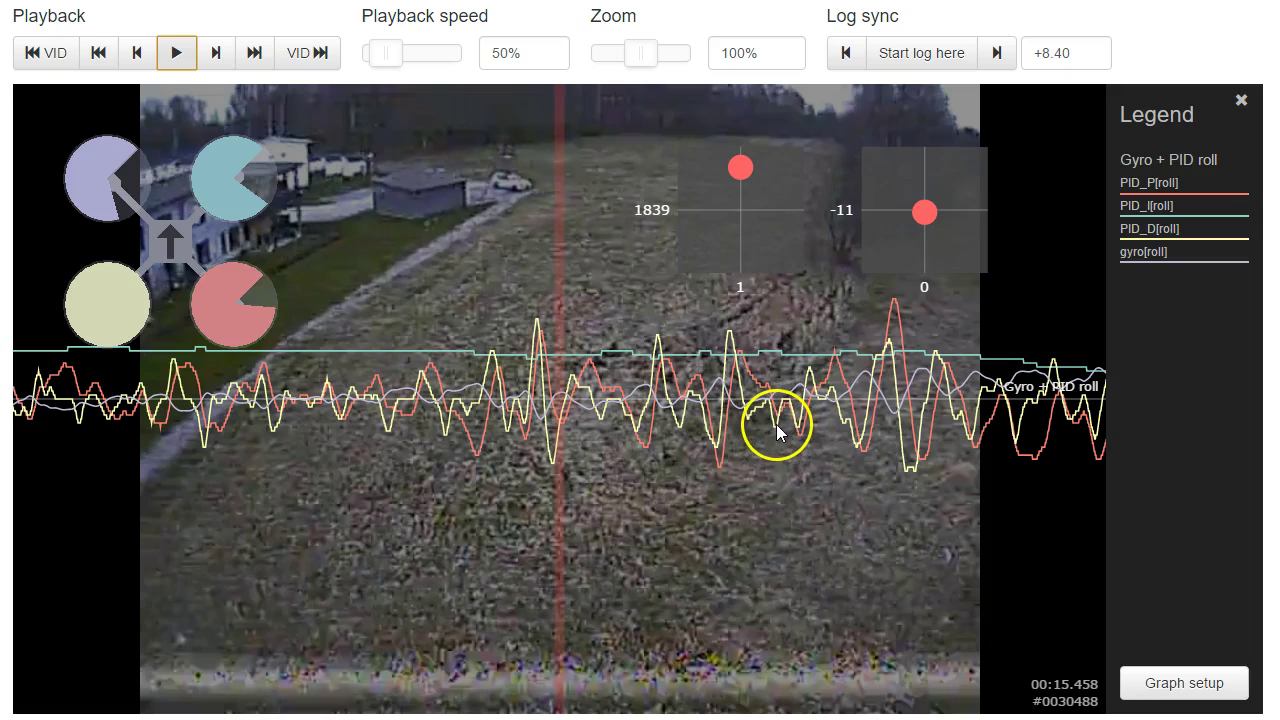
{"action": "left_click_drag", "start_coordinate": [684, 464], "coordinate": [720, 471]}
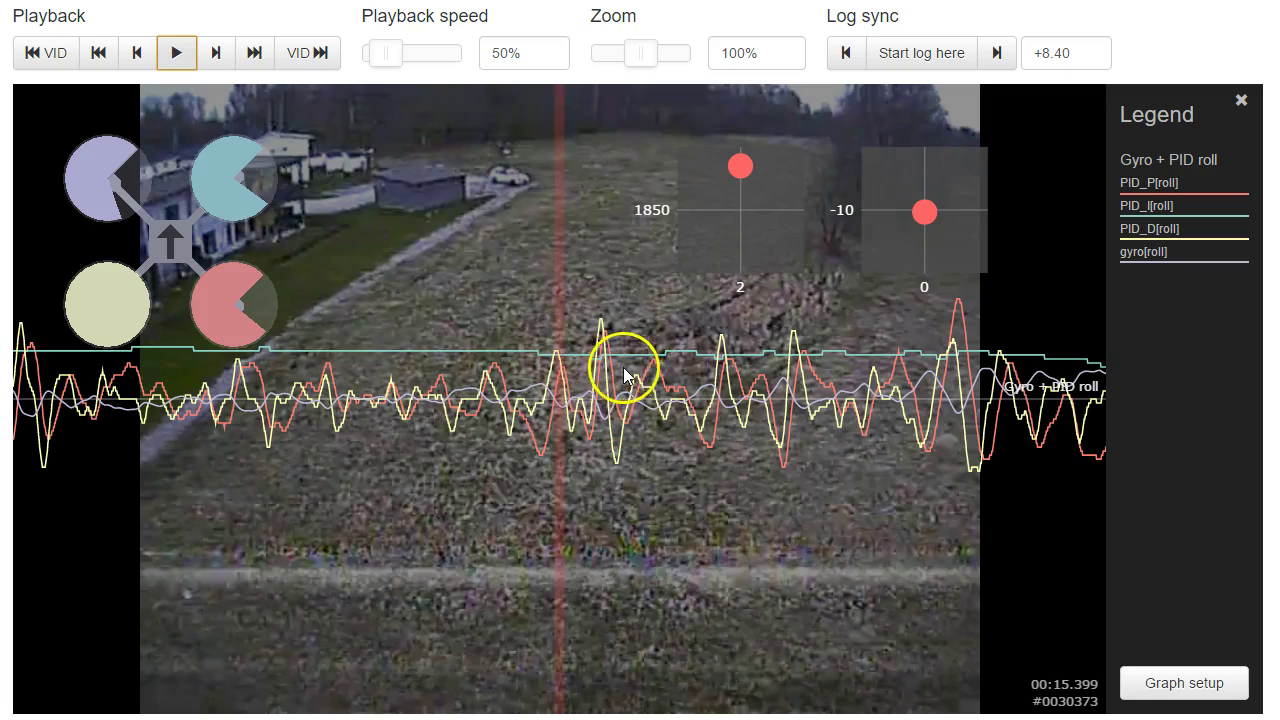
{"action": "left_click_drag", "start_coordinate": [624, 375], "coordinate": [1157, 357]}
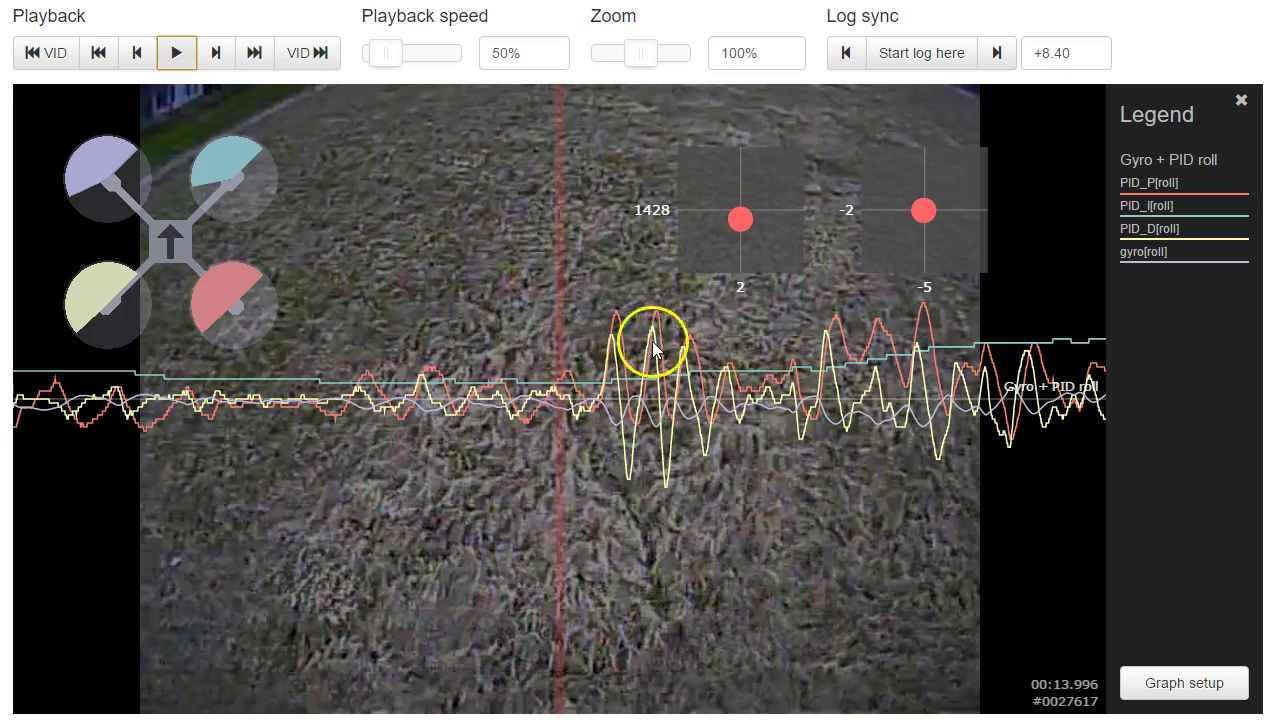
{"action": "left_click_drag", "start_coordinate": [738, 420], "coordinate": [577, 412]}
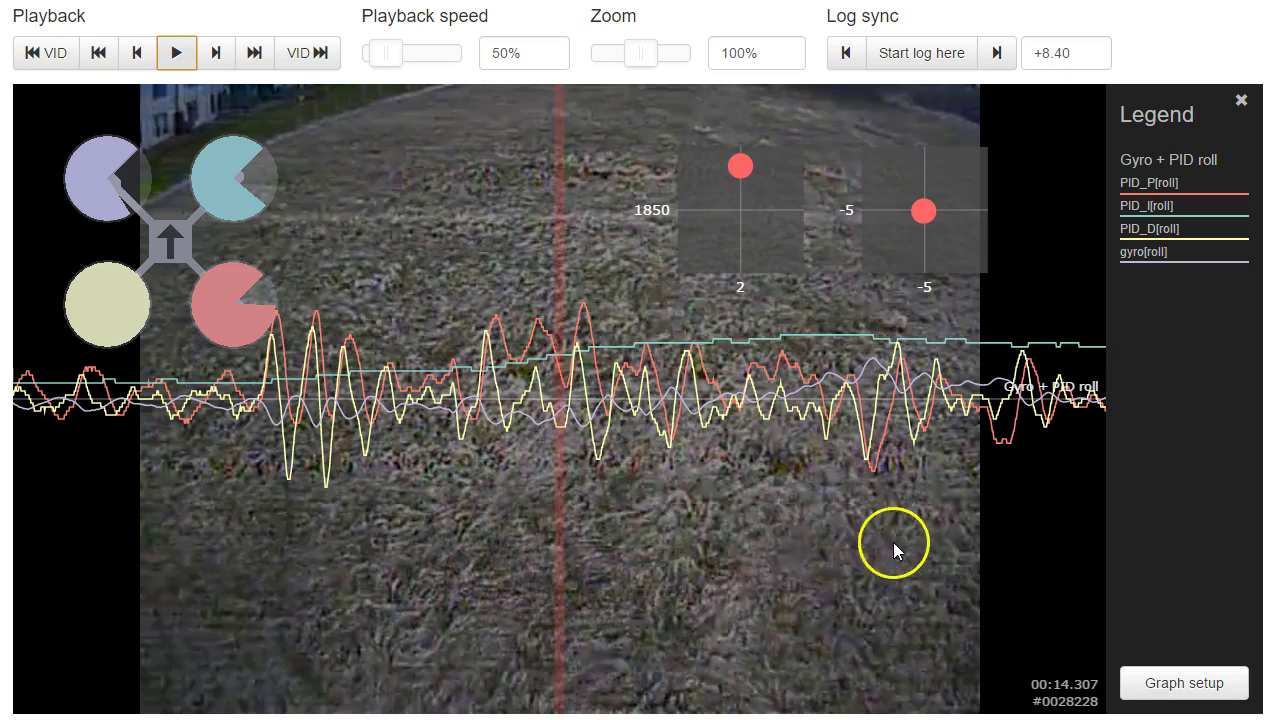
{"action": "left_click_drag", "start_coordinate": [857, 551], "coordinate": [600, 580]}
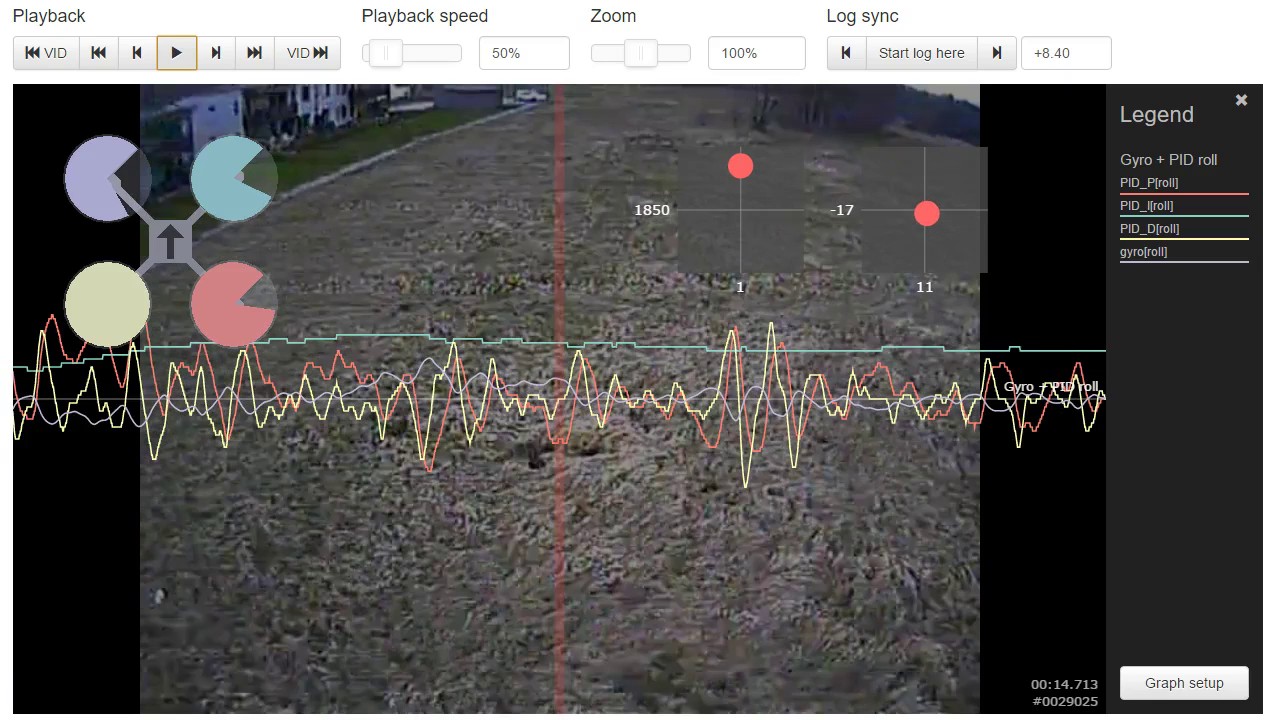
Remove PID_P, PID_I, PID_D and gyro roll fields, add the Gyro + PID pitch graph, and save.
{"action": "left_click", "coordinate": [1155, 683]}
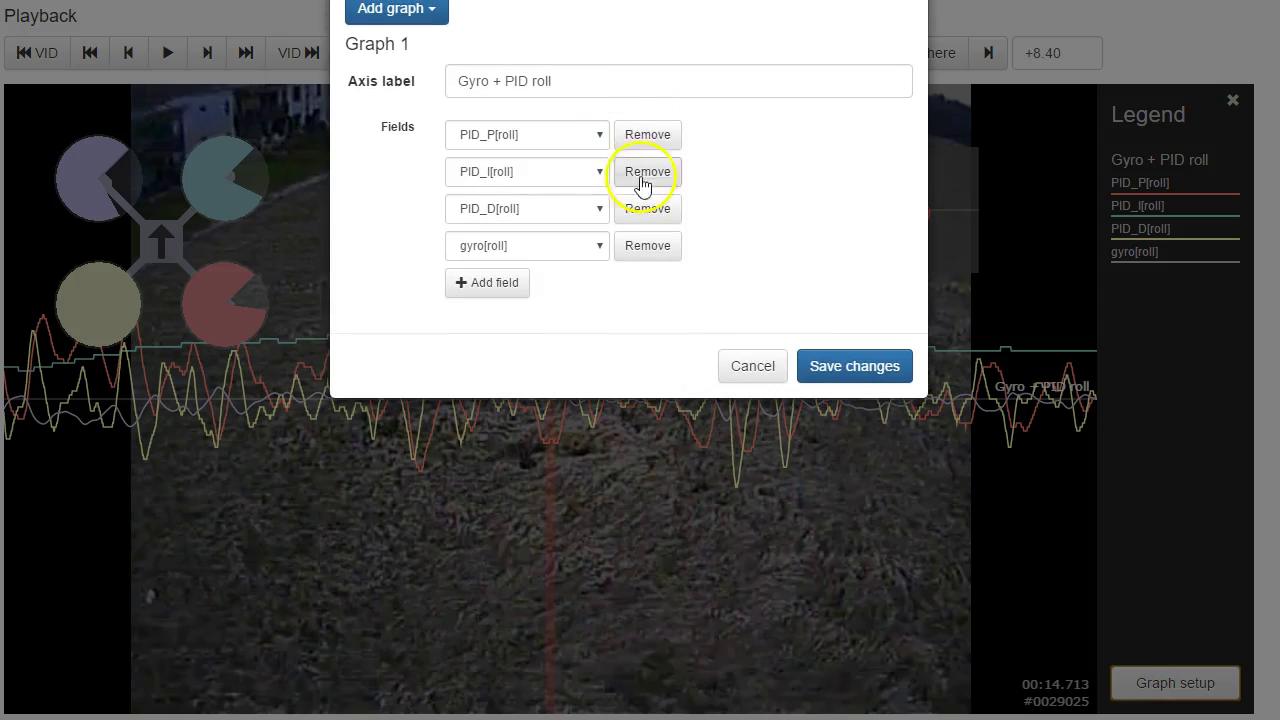
{"action": "left_click", "coordinate": [650, 133]}
{"action": "left_click", "coordinate": [655, 134]}
{"action": "left_click", "coordinate": [656, 136]}
{"action": "left_click", "coordinate": [656, 136]}
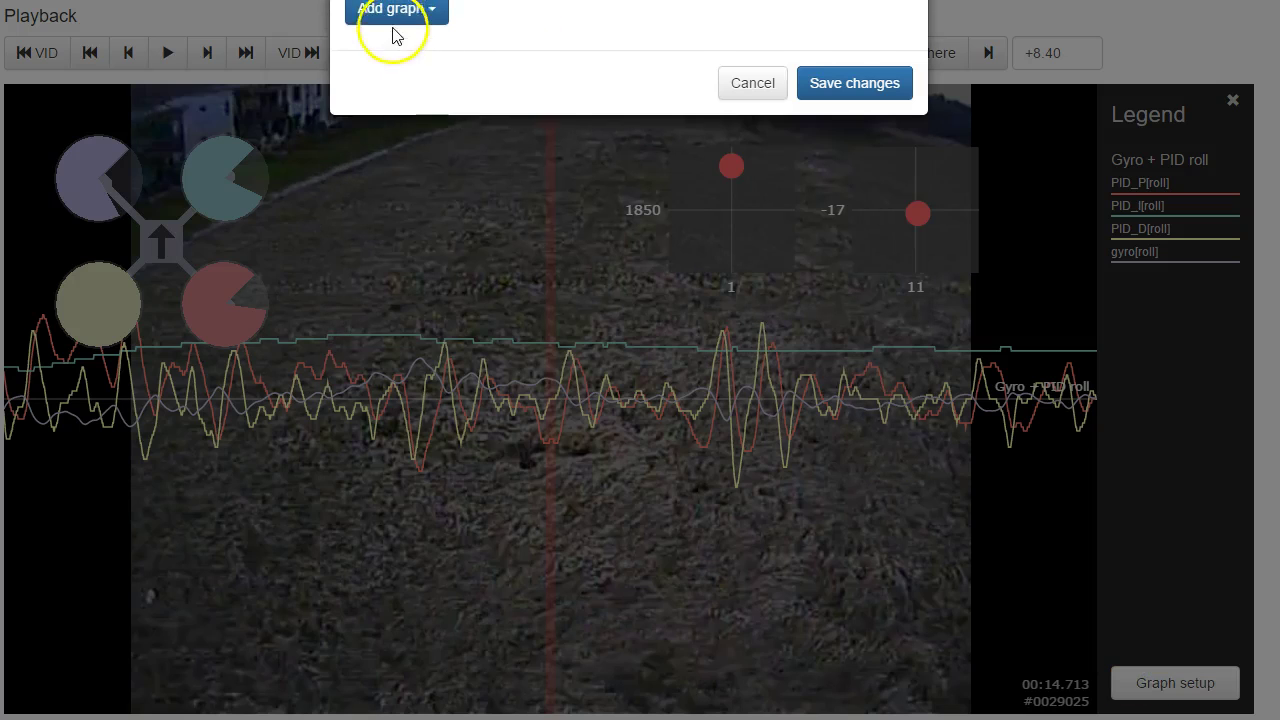
{"action": "left_click", "coordinate": [393, 12]}
{"action": "left_click", "coordinate": [390, 192]}
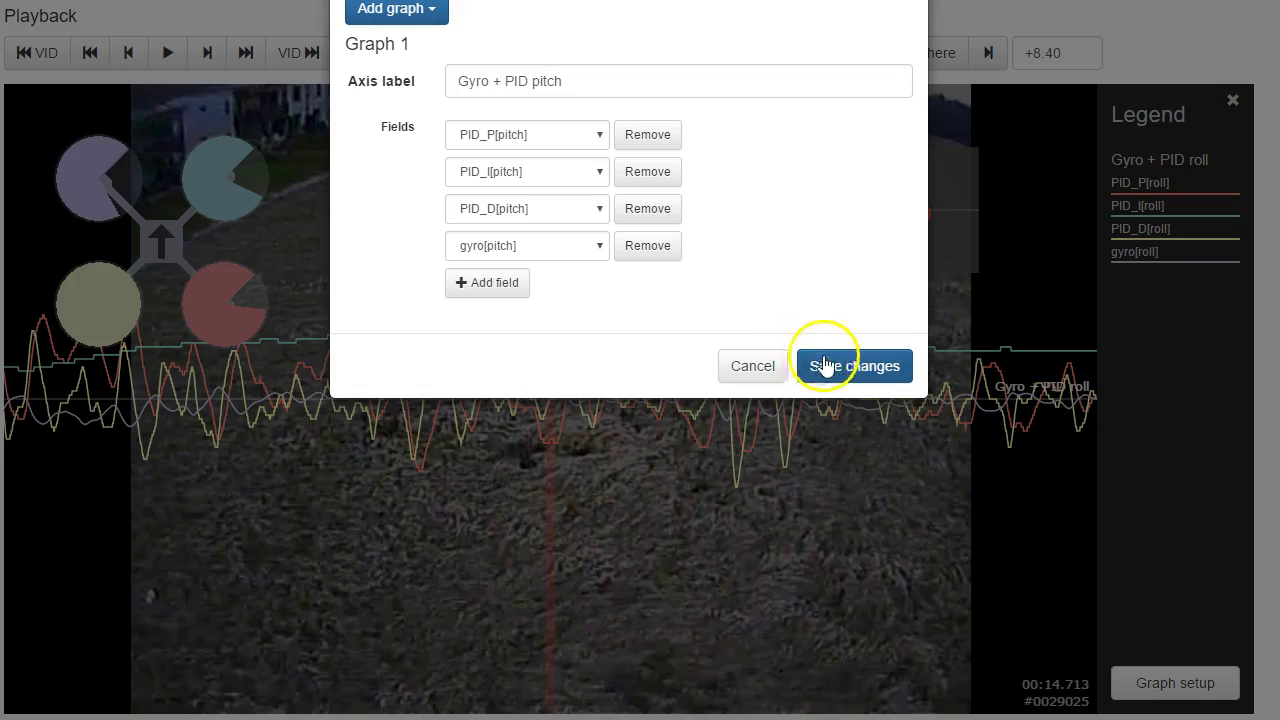
{"action": "left_click", "coordinate": [818, 364]}
Scrub the pitch traces between 00:14.6 and 00:15.2, then rewind the log to 00:12.890.
{"action": "left_click_drag", "start_coordinate": [669, 464], "coordinate": [505, 478]}
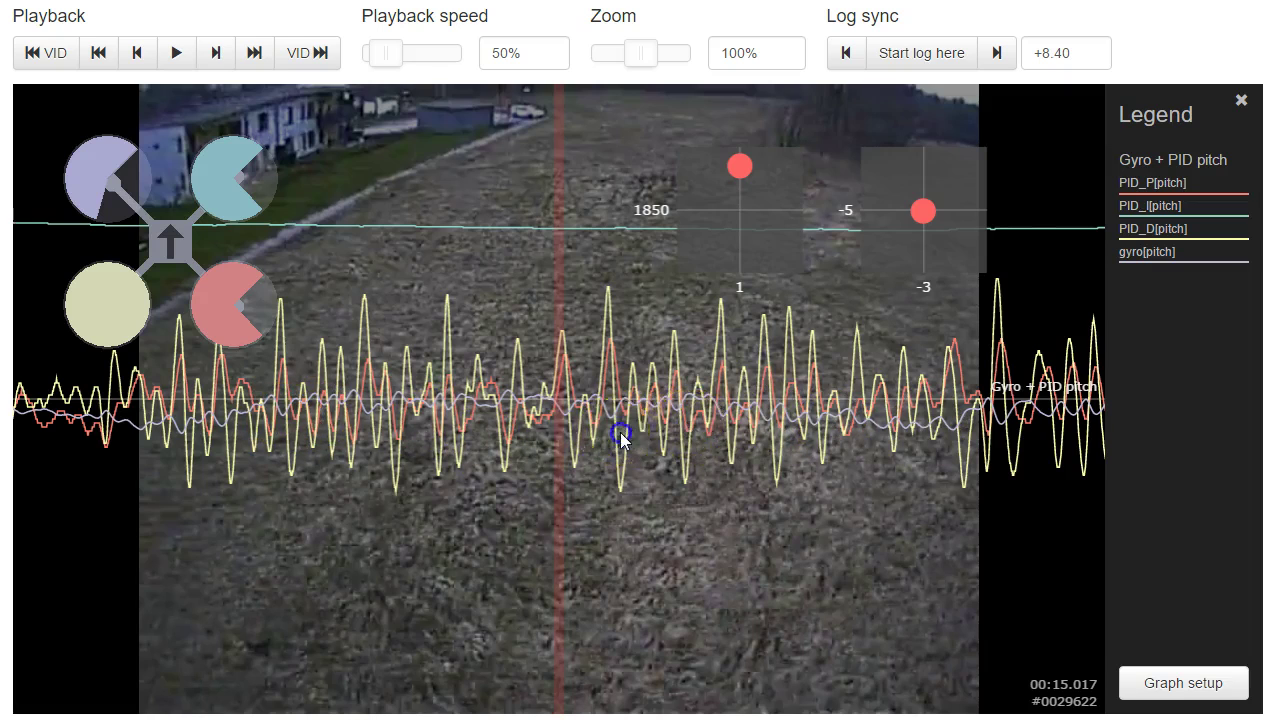
{"action": "mouse_move", "coordinate": [617, 437]}
{"action": "left_mouse_down"}
{"action": "mouse_move", "coordinate": [791, 431]}
{"action": "mouse_move", "coordinate": [634, 423]}
{"action": "left_mouse_up"}
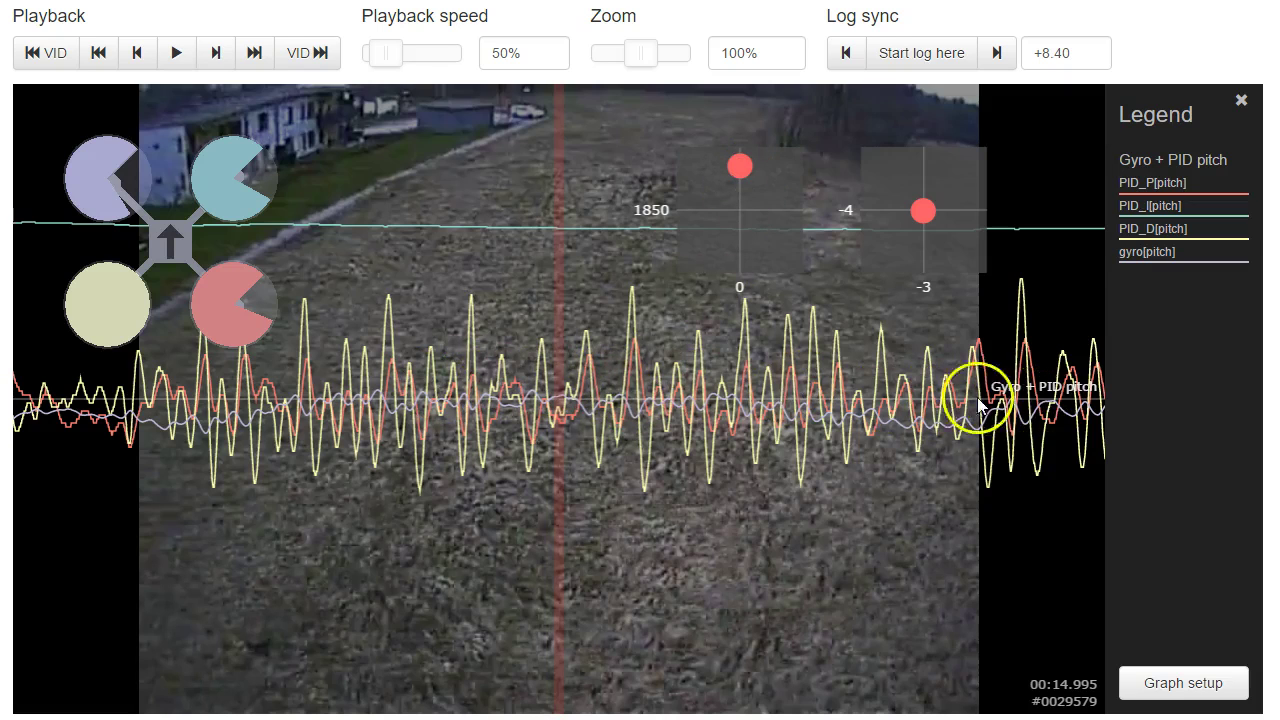
{"action": "left_click_drag", "start_coordinate": [670, 404], "coordinate": [460, 377]}
{"action": "mouse_move", "coordinate": [900, 400]}
{"action": "left_mouse_down"}
{"action": "mouse_move", "coordinate": [709, 380]}
{"action": "mouse_move", "coordinate": [880, 398]}
{"action": "left_mouse_up"}
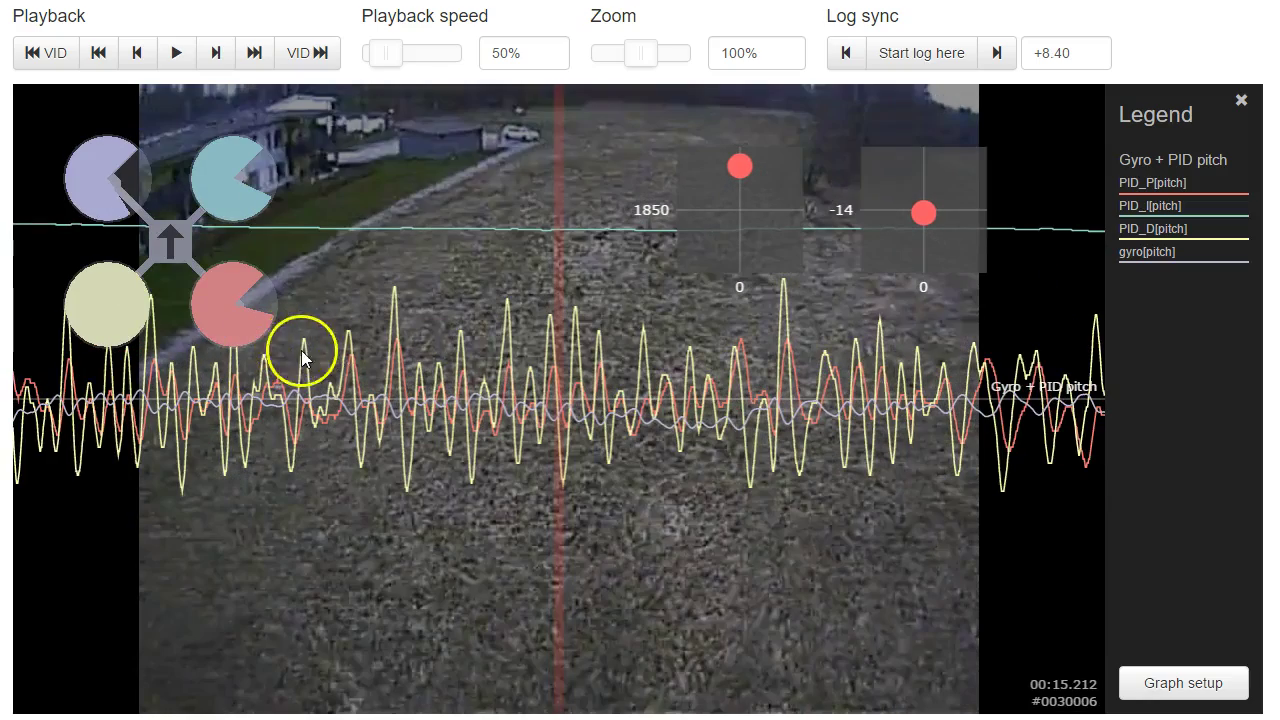
{"action": "left_click_drag", "start_coordinate": [300, 354], "coordinate": [506, 342]}
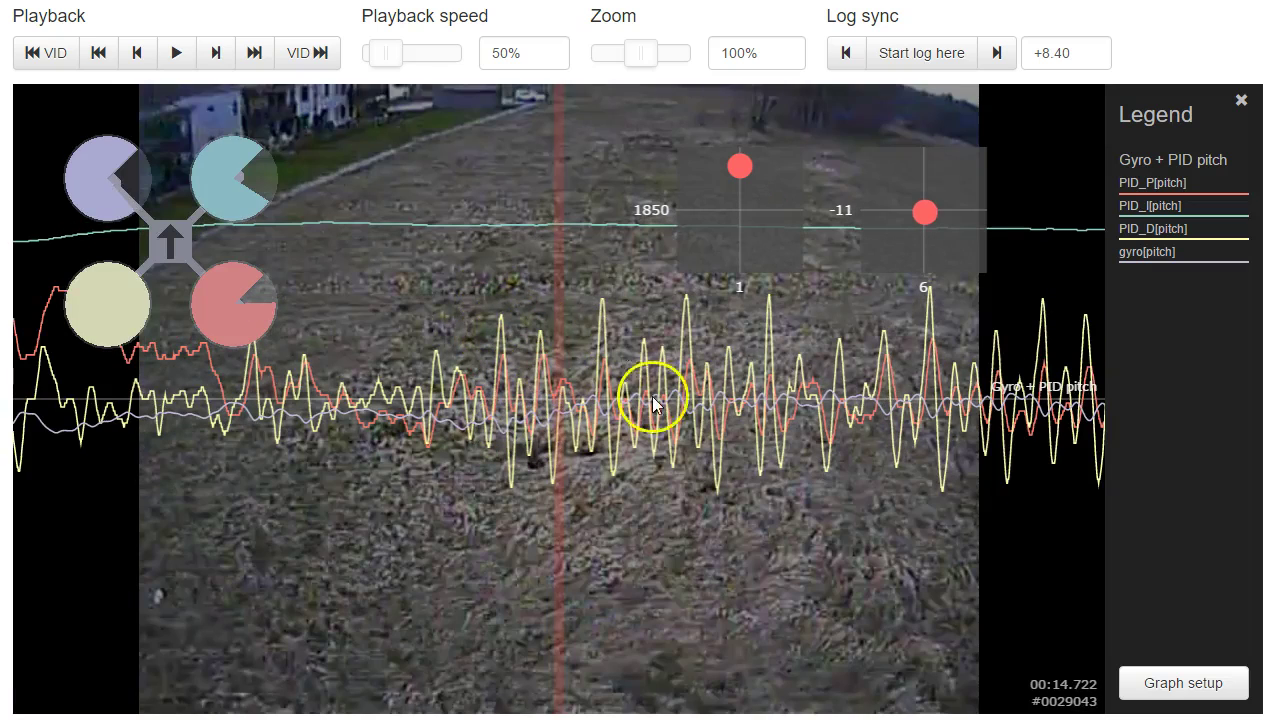
{"action": "left_click_drag", "start_coordinate": [986, 400], "coordinate": [711, 380]}
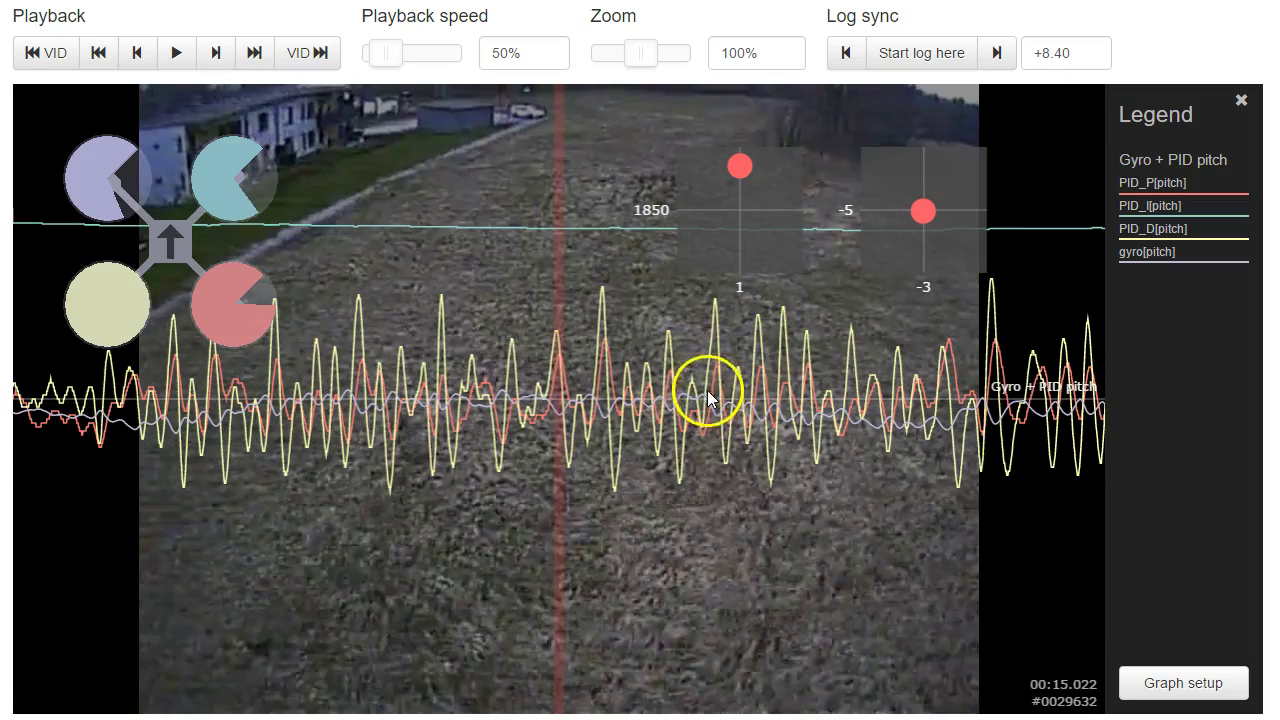
{"action": "left_click_drag", "start_coordinate": [640, 409], "coordinate": [800, 428]}
{"action": "scroll", "coordinate": [1027, 437], "scroll_direction": "up", "scroll_amount": 5}
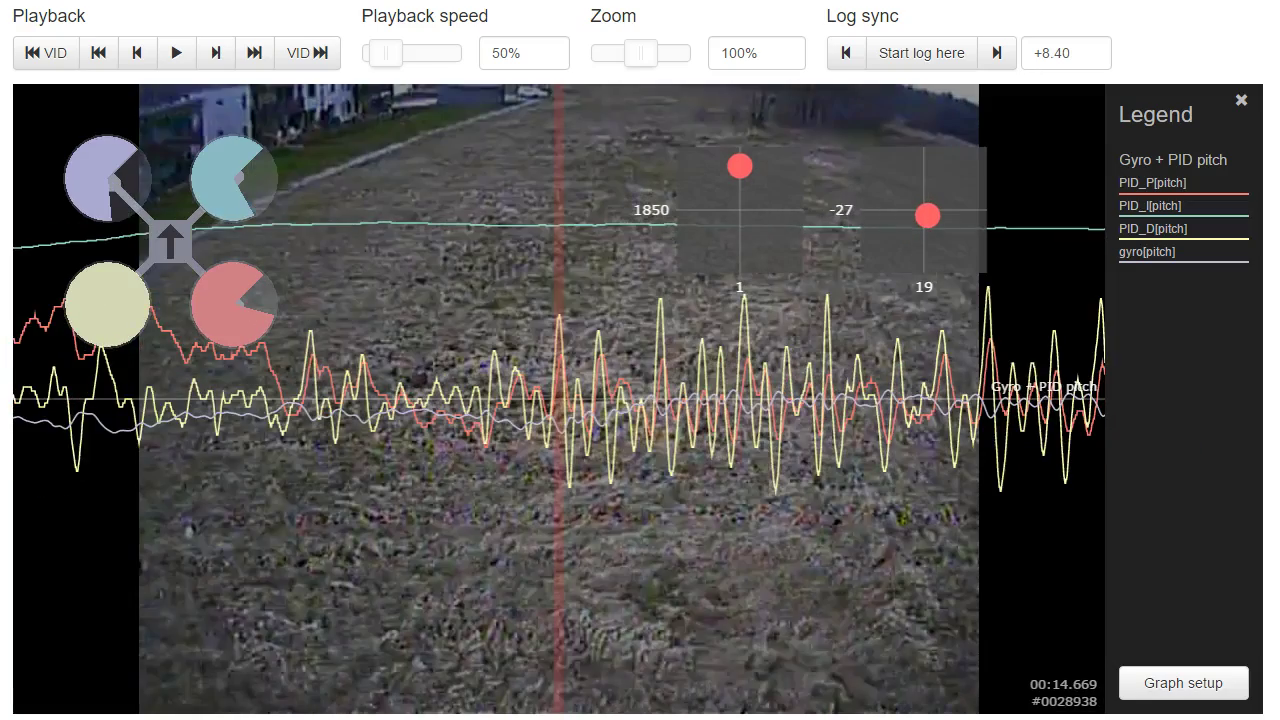
{"action": "scroll", "coordinate": [1027, 437], "scroll_direction": "up", "scroll_amount": 3}
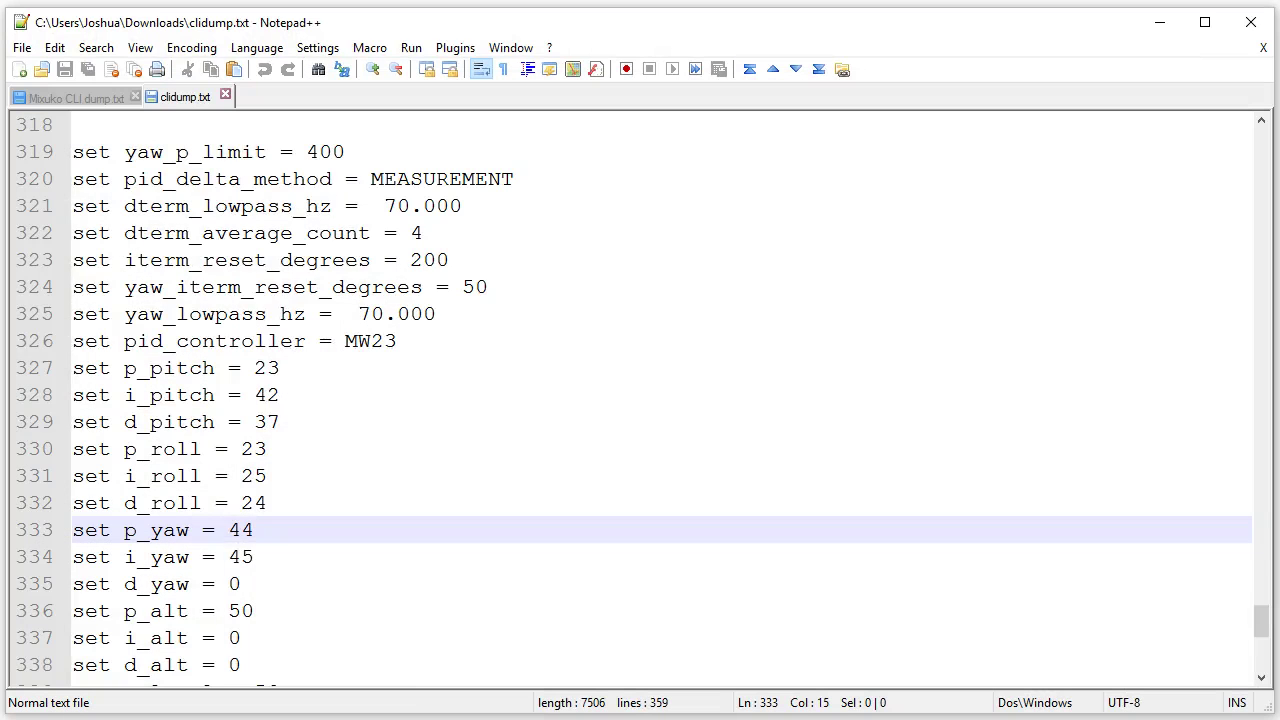
In clidump.txt, highlight the d_roll value 24 and the d_pitch value 37.
{"action": "left_click_drag", "start_coordinate": [241, 504], "coordinate": [300, 509]}
{"action": "left_click_drag", "start_coordinate": [255, 422], "coordinate": [300, 421]}
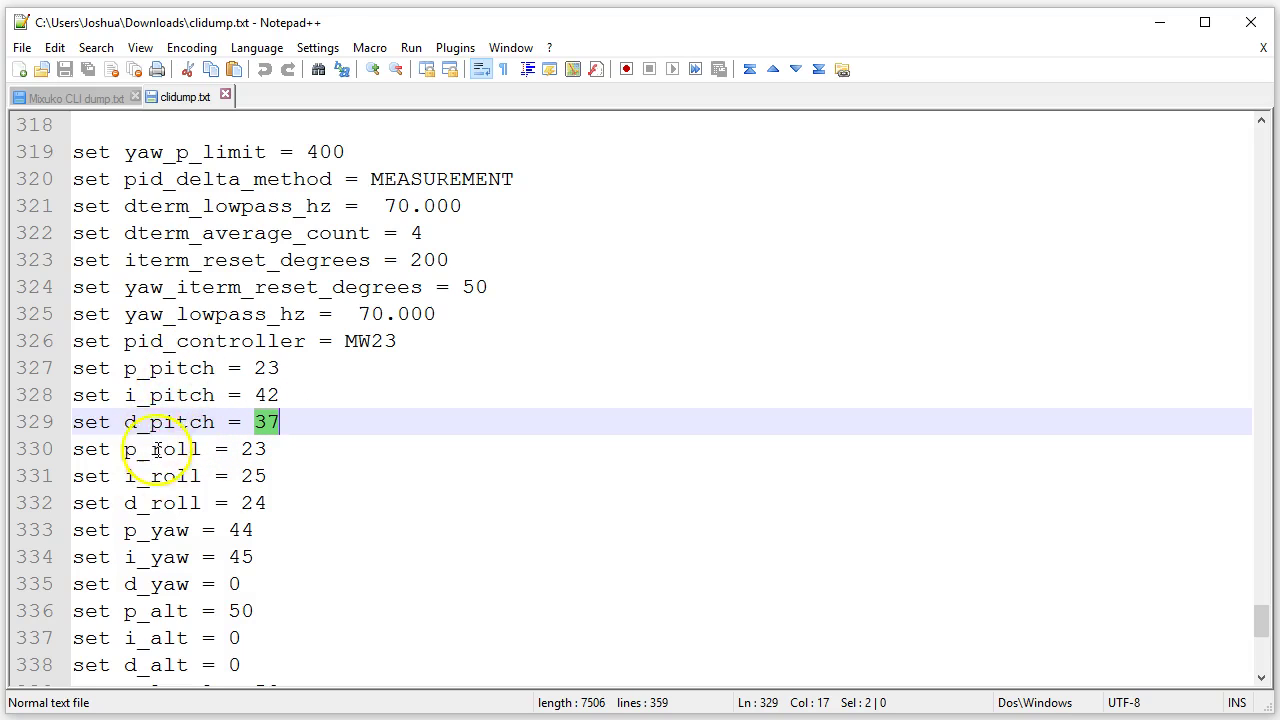
{"action": "left_click", "coordinate": [294, 449]}
{"action": "left_click", "coordinate": [287, 412]}
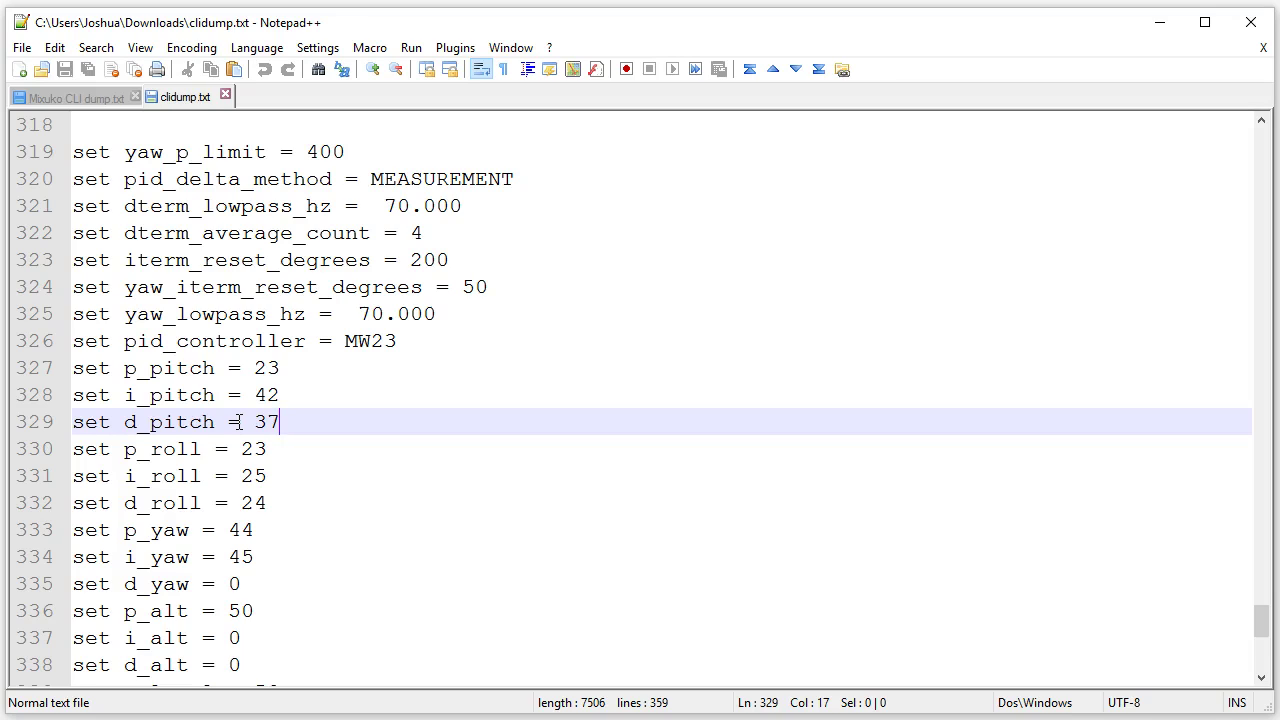
{"action": "double_click", "coordinate": [266, 368]}
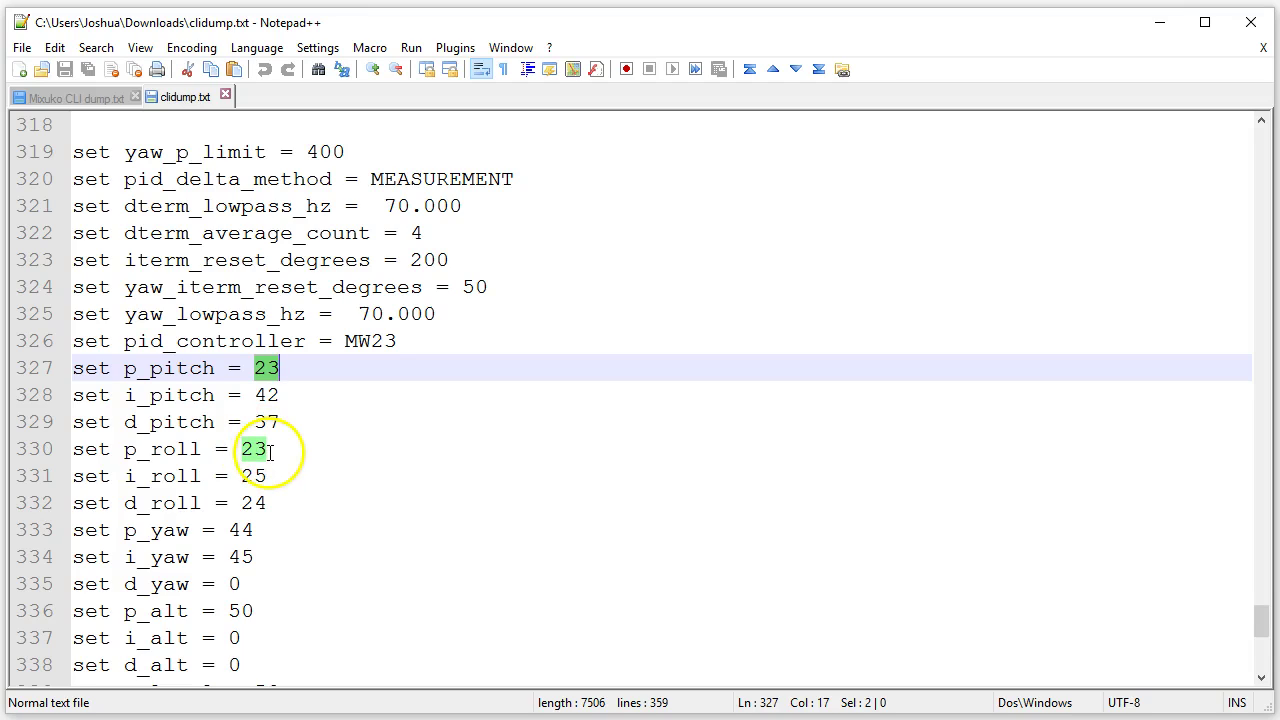
{"action": "left_click", "coordinate": [276, 451]}
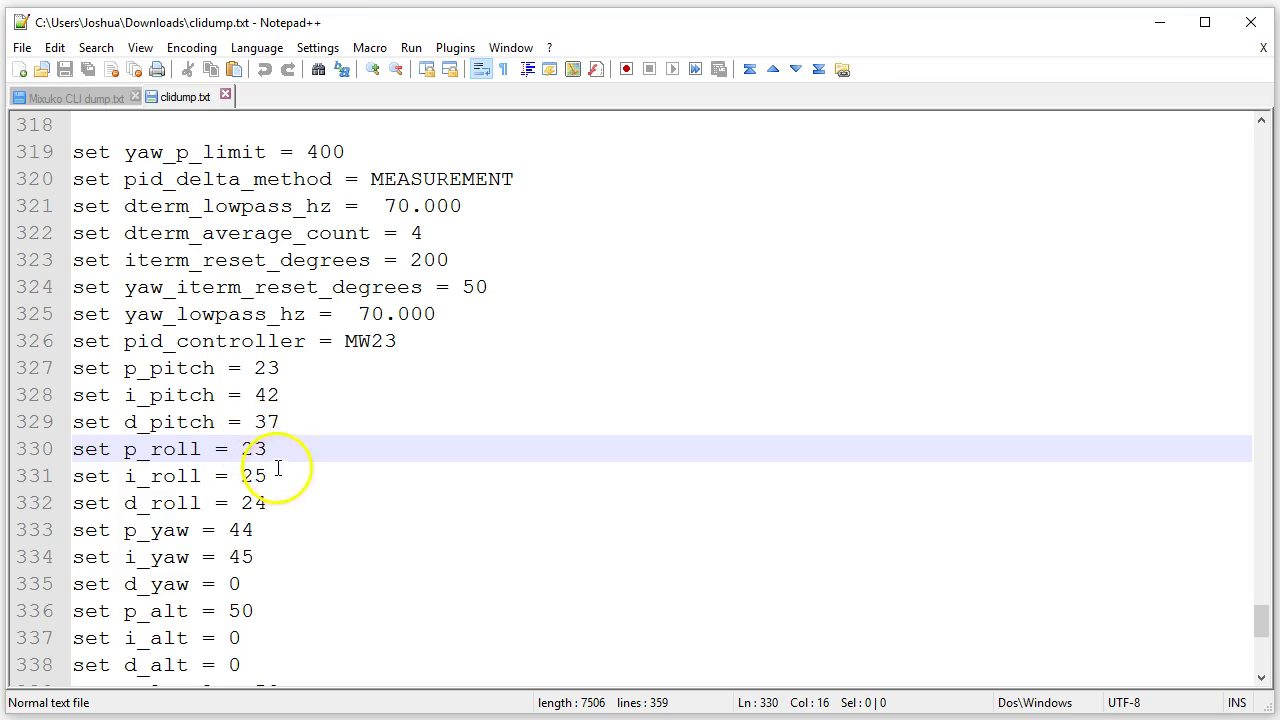
{"action": "left_click", "coordinate": [277, 449]}
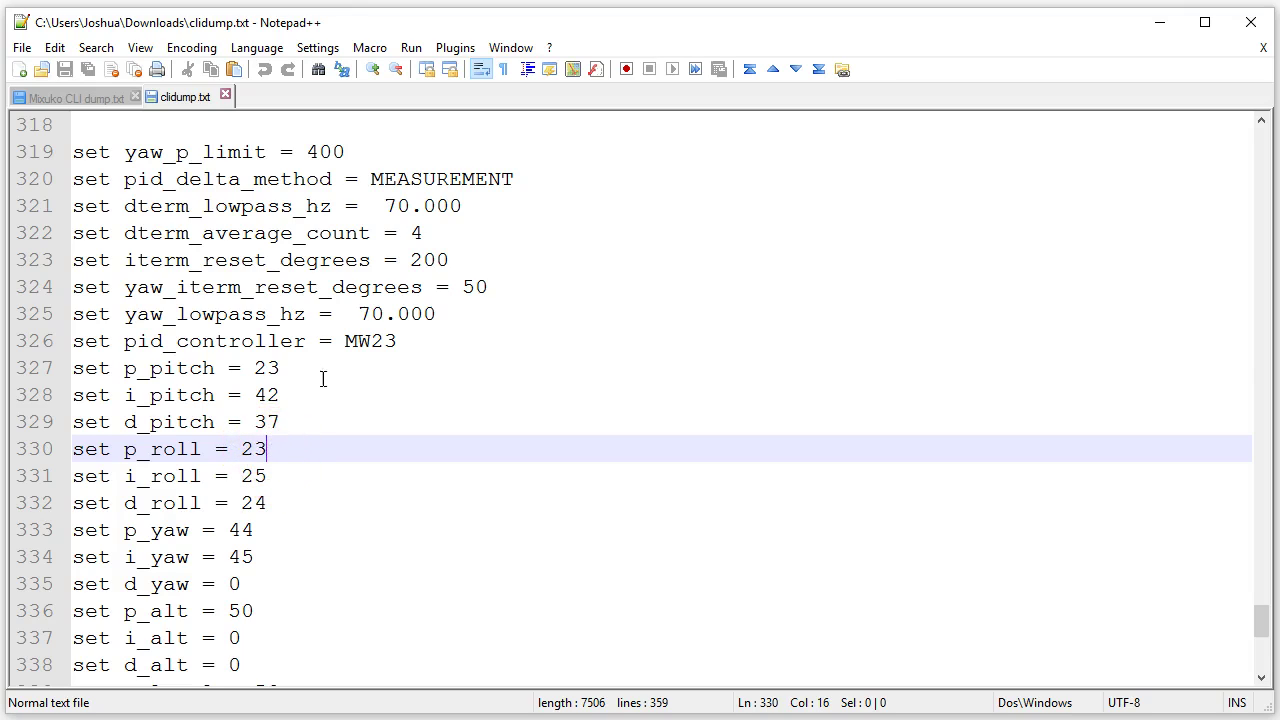
{"action": "mouse_move", "coordinate": [290, 367]}
{"action": "left_mouse_down"}
{"action": "mouse_move", "coordinate": [243, 365]}
{"action": "mouse_move", "coordinate": [281, 368]}
{"action": "left_mouse_up"}
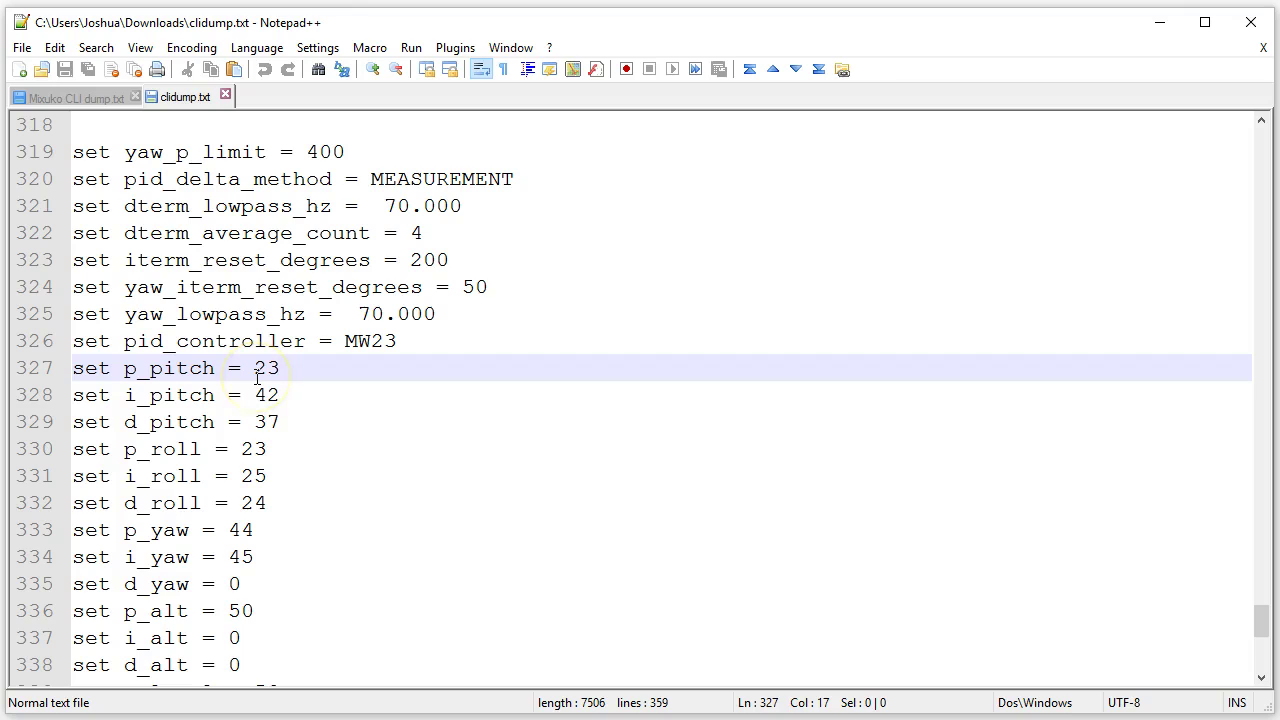
{"action": "left_click_drag", "start_coordinate": [228, 422], "coordinate": [363, 422]}
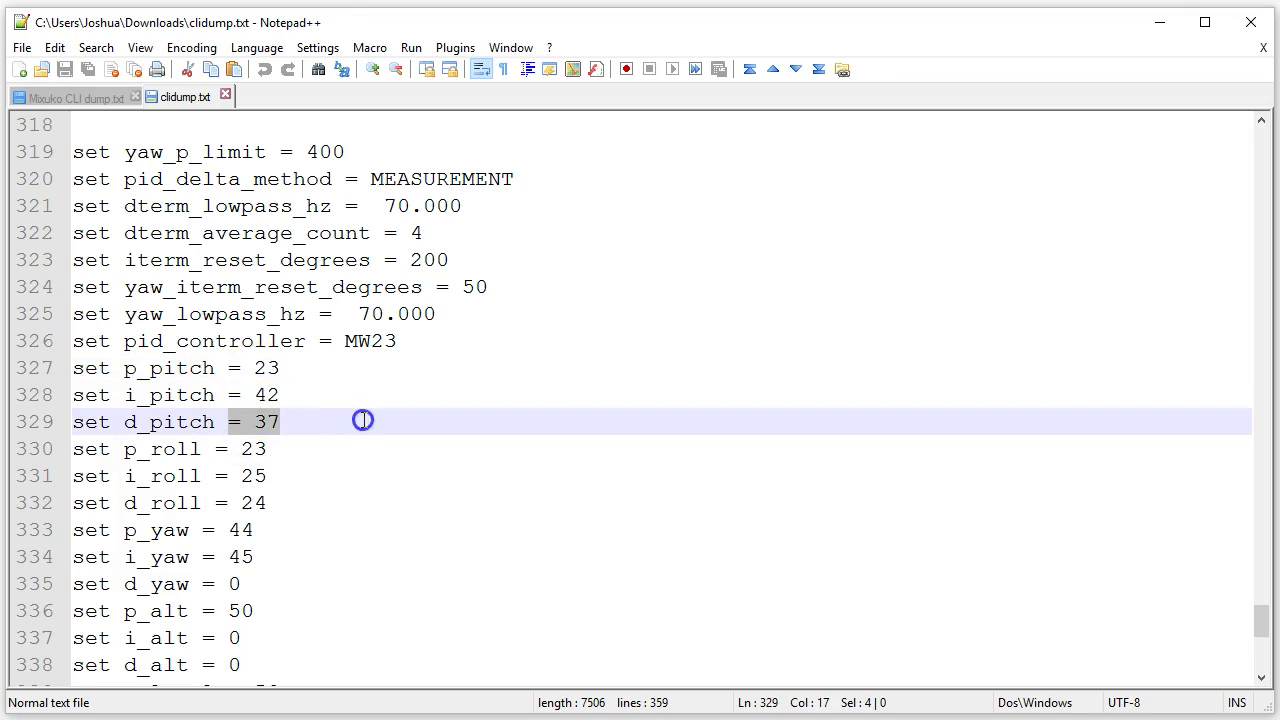
{"action": "left_click", "coordinate": [164, 366]}
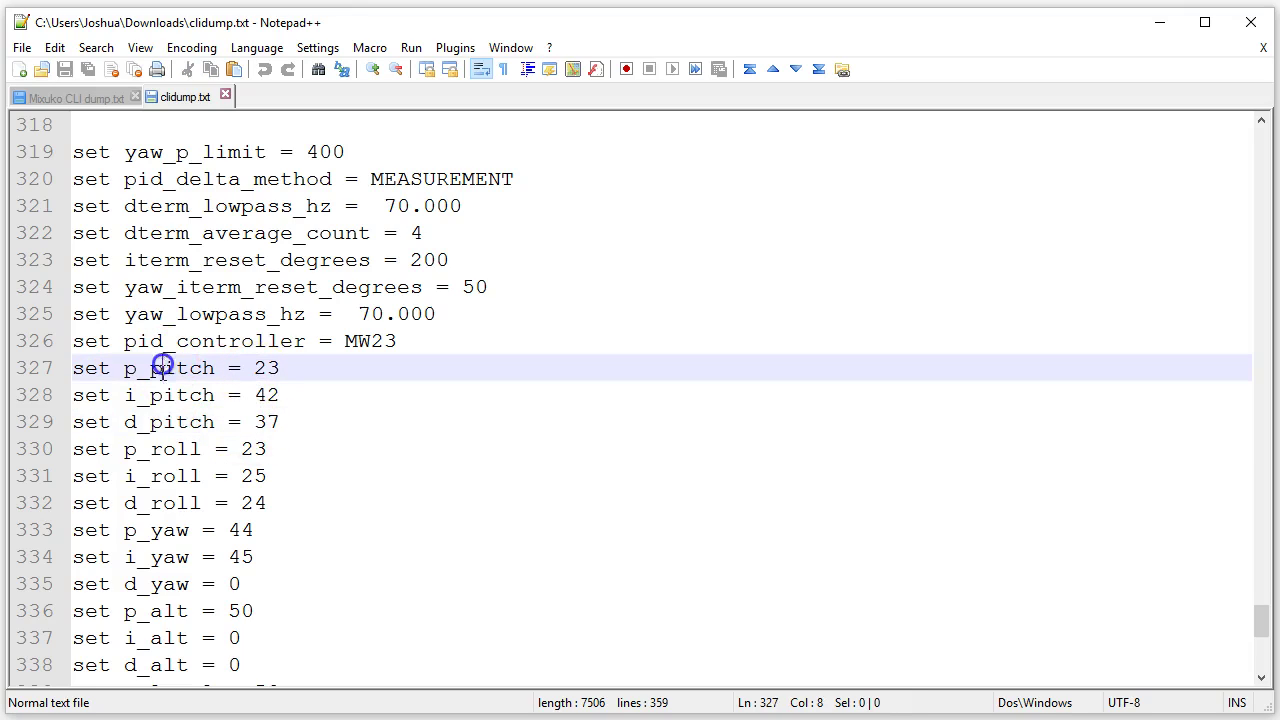
{"action": "left_click", "coordinate": [178, 452]}
{"action": "left_click", "coordinate": [241, 449]}
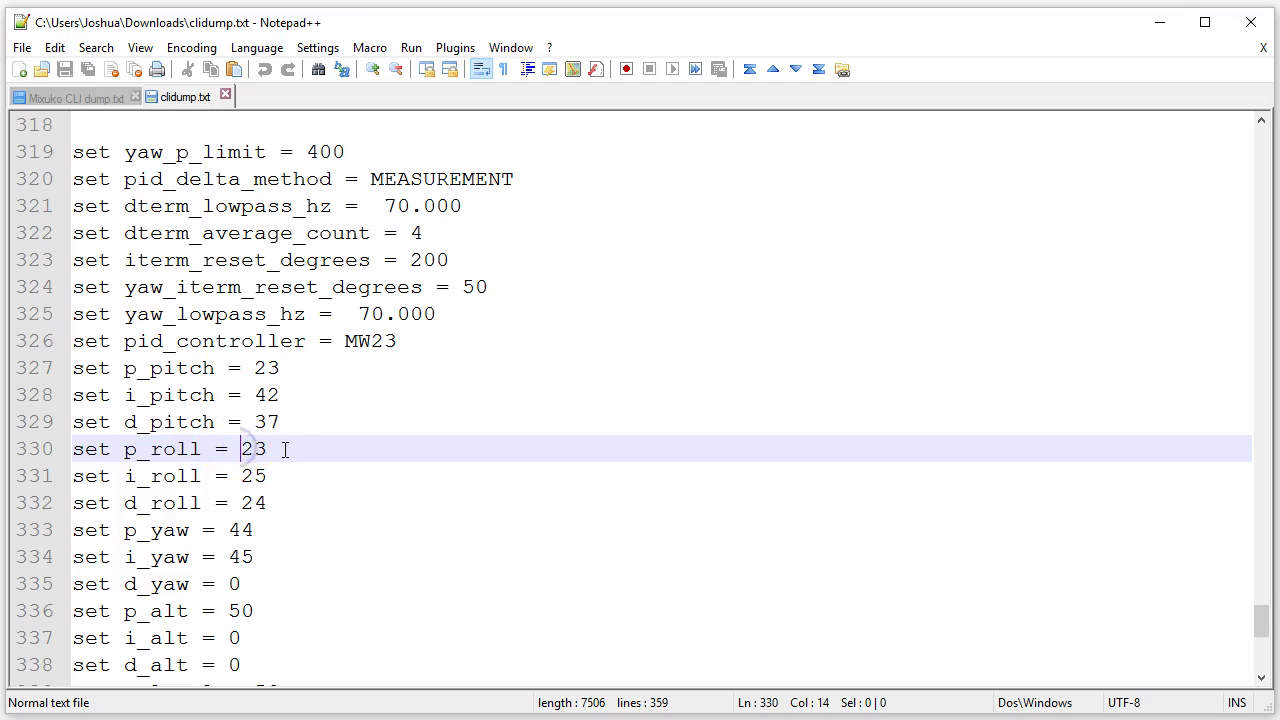